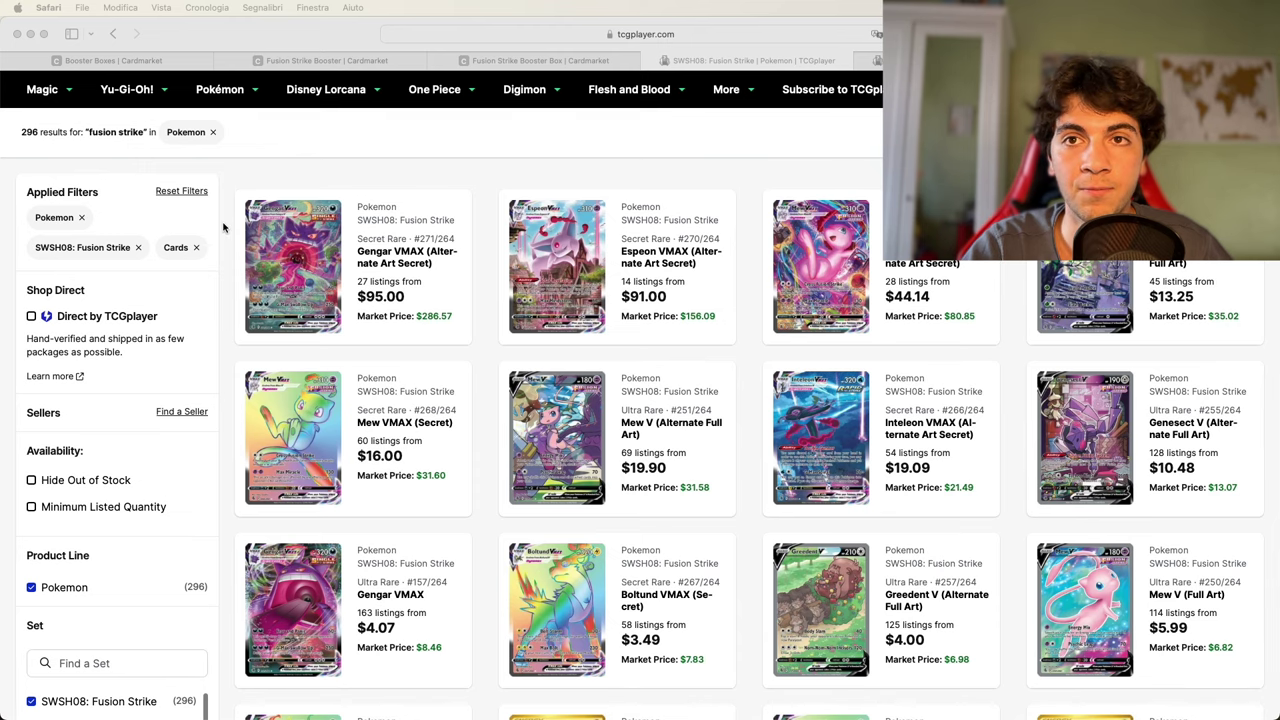
# Step: Switch to Discord to view the Fusion Strike pack-opening announcement in the BarrettCollector server, and close its window
pyautogui.scroll(1, 226, 228)
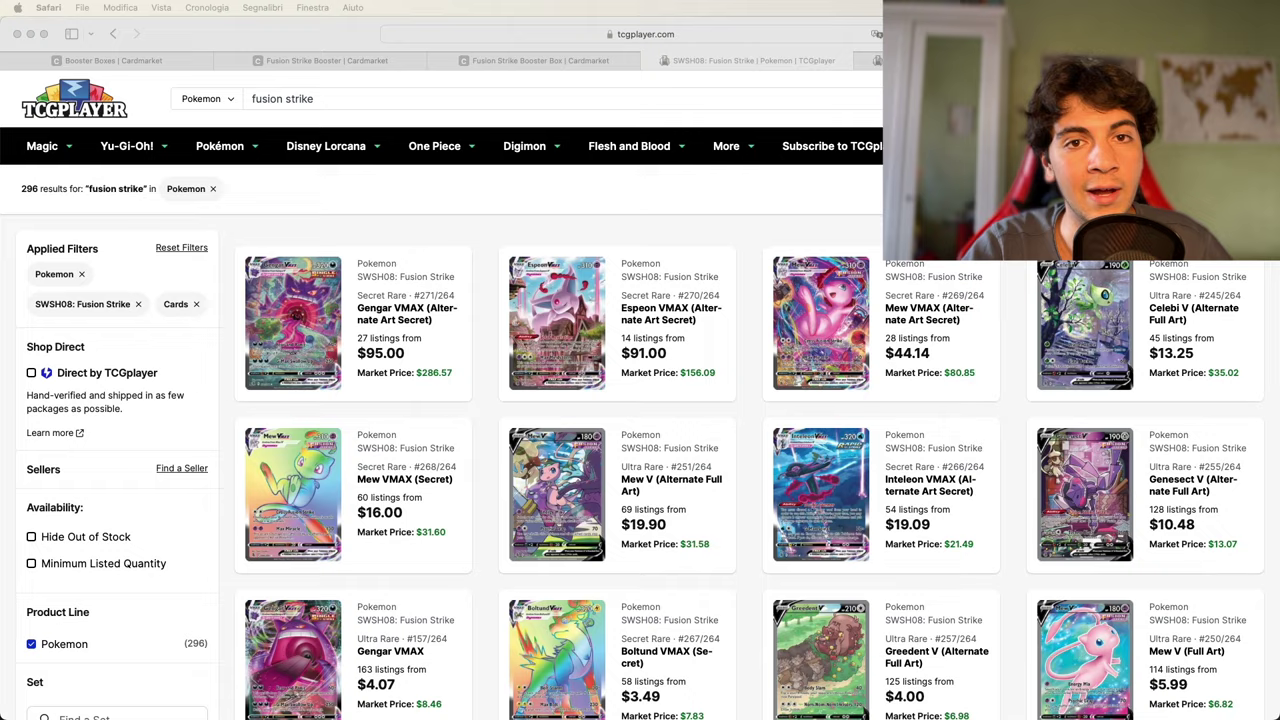
pyautogui.press('super+Tab')
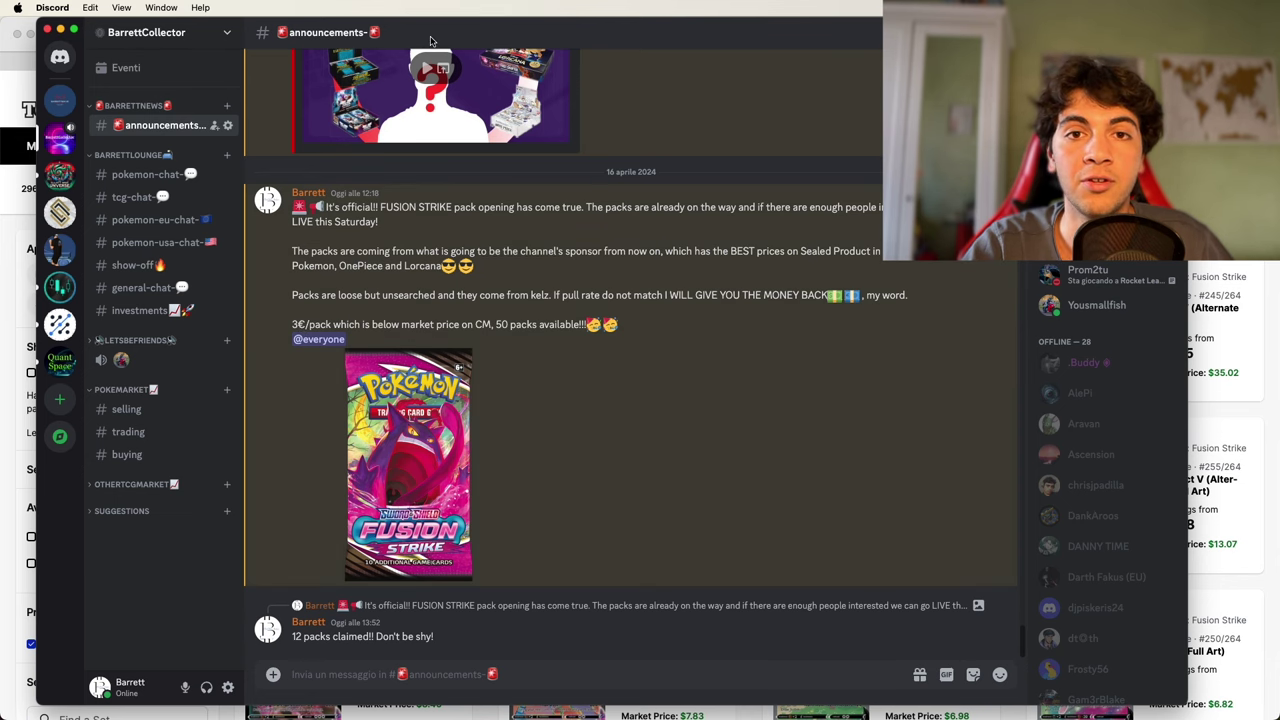
pyautogui.moveTo(437, 40); pyautogui.dragTo(455, 40)
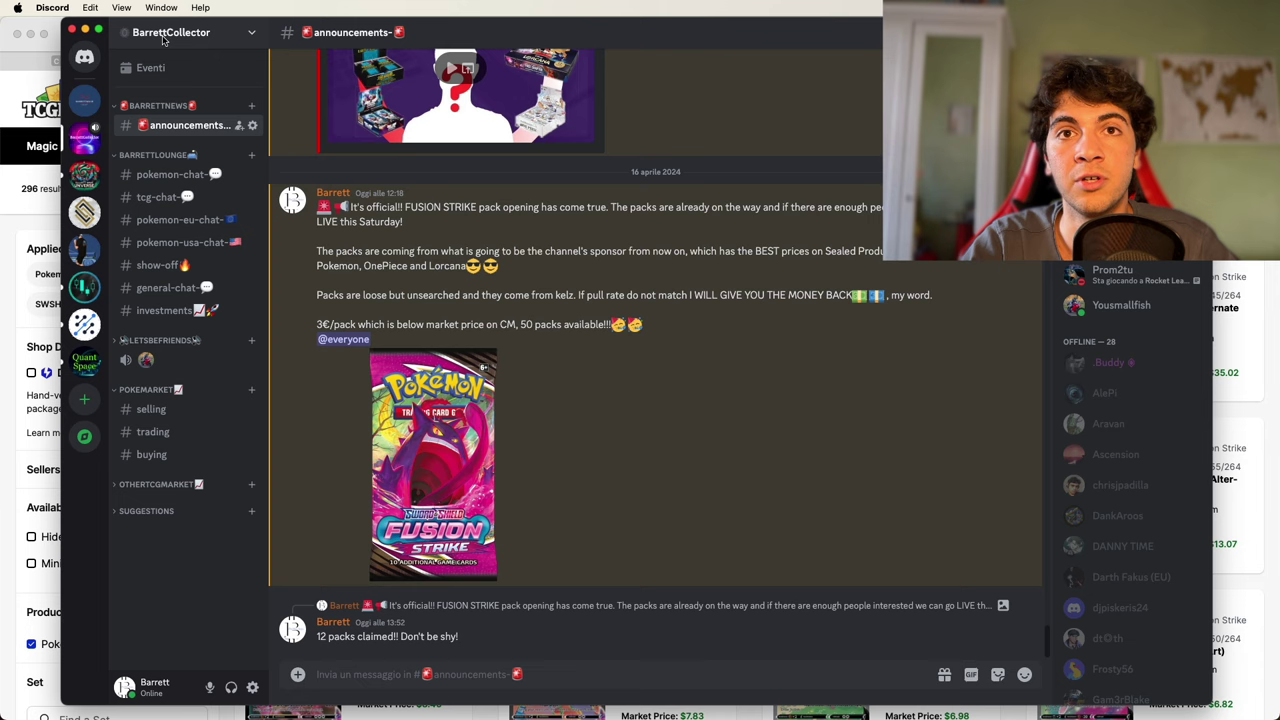
pyautogui.click(73, 30)
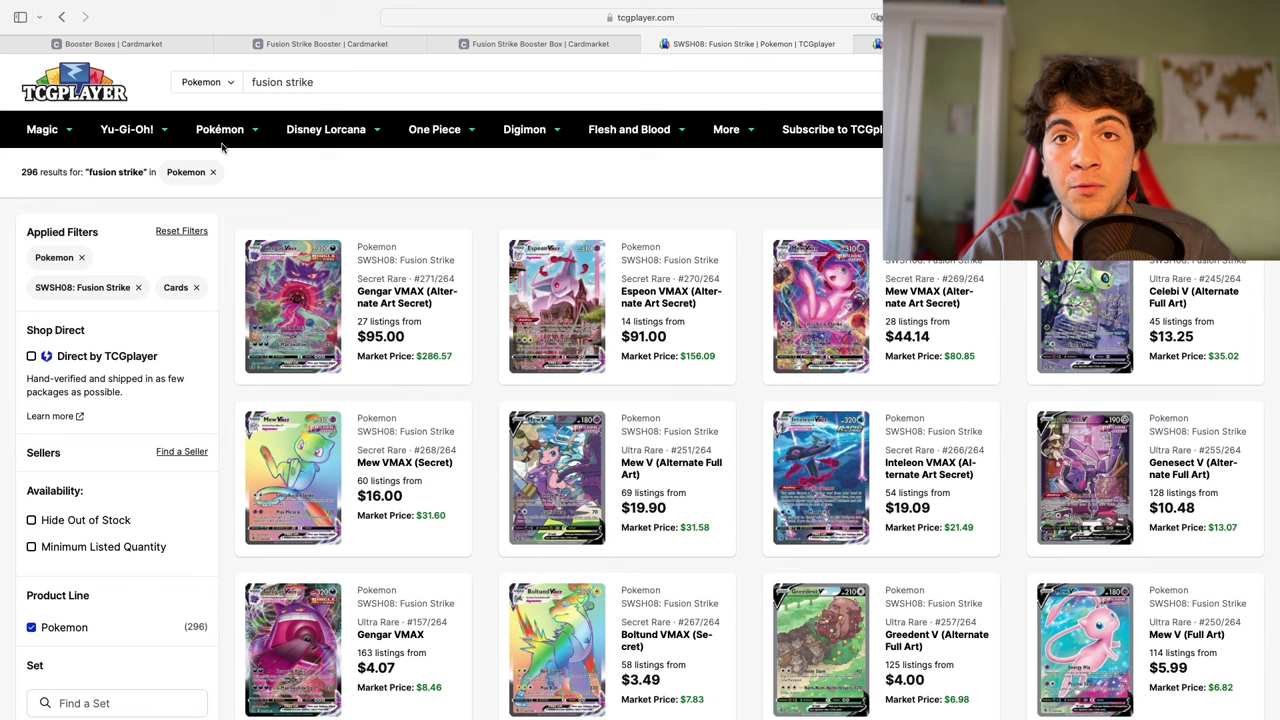
# Step: Open the Fusion Strike Booster page on Cardmarket and highlight the price and weight notes of the 3,19 € offers
pyautogui.click(162, 46)
pyautogui.click(262, 46)
pyautogui.scroll(-1, 120, 340)
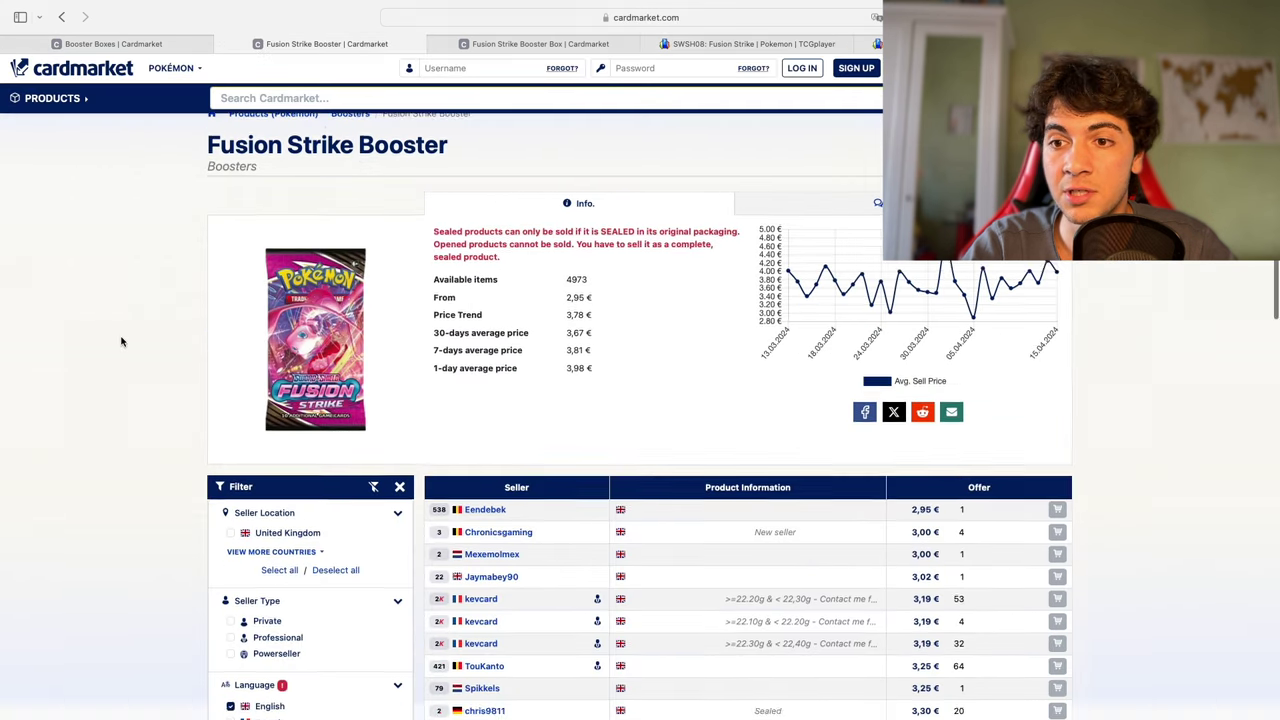
pyautogui.scroll(1, 120, 340)
pyautogui.scroll(-3, 338, 260)
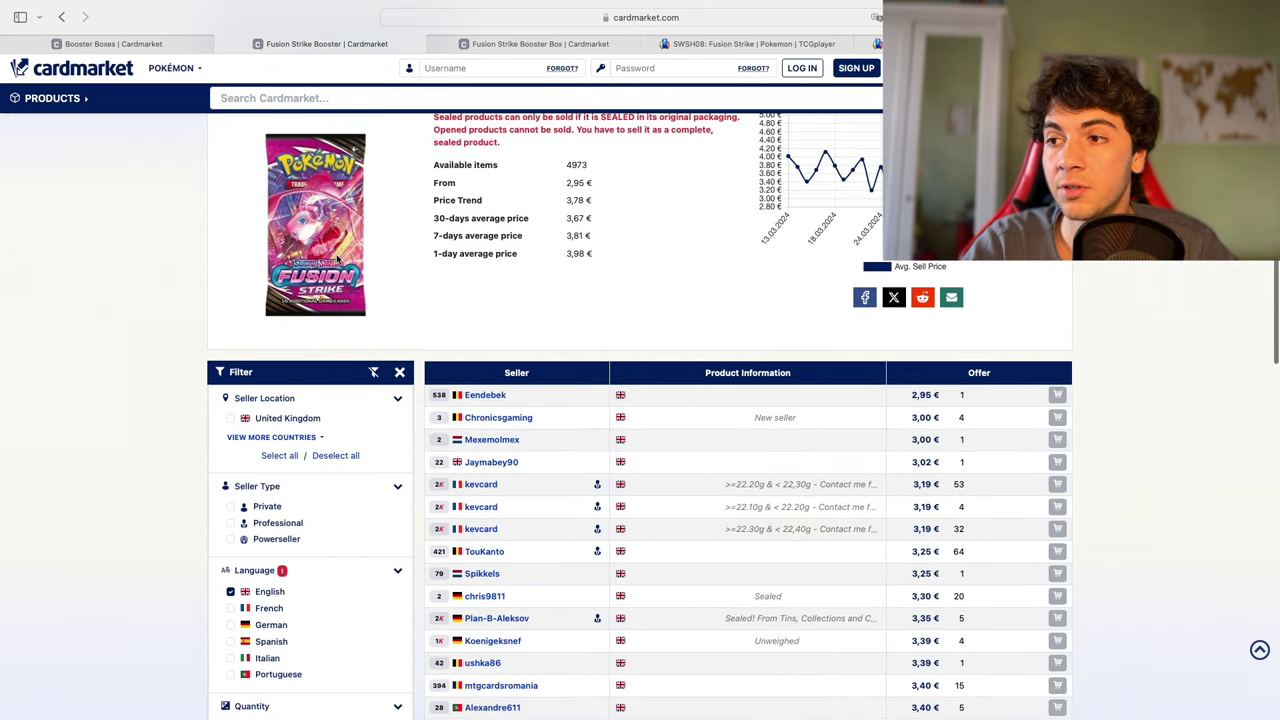
pyautogui.doubleClick(925, 484)
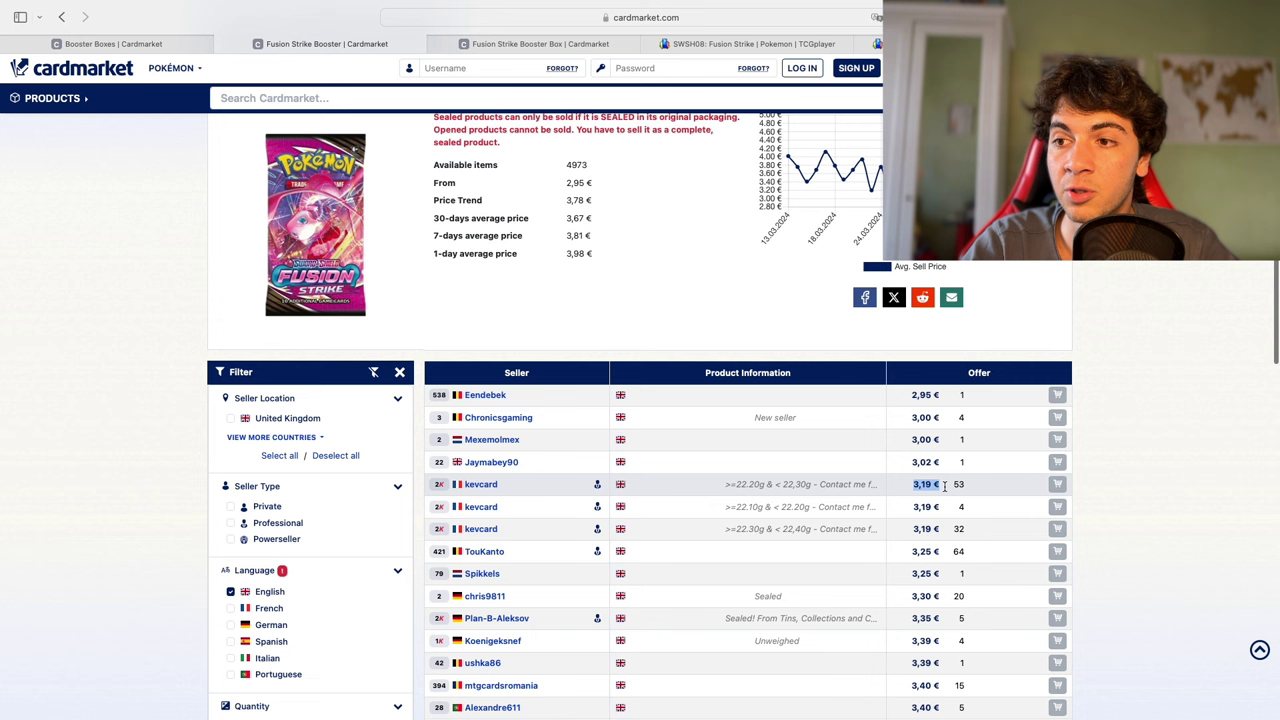
pyautogui.moveTo(734, 485); pyautogui.dragTo(878, 530)
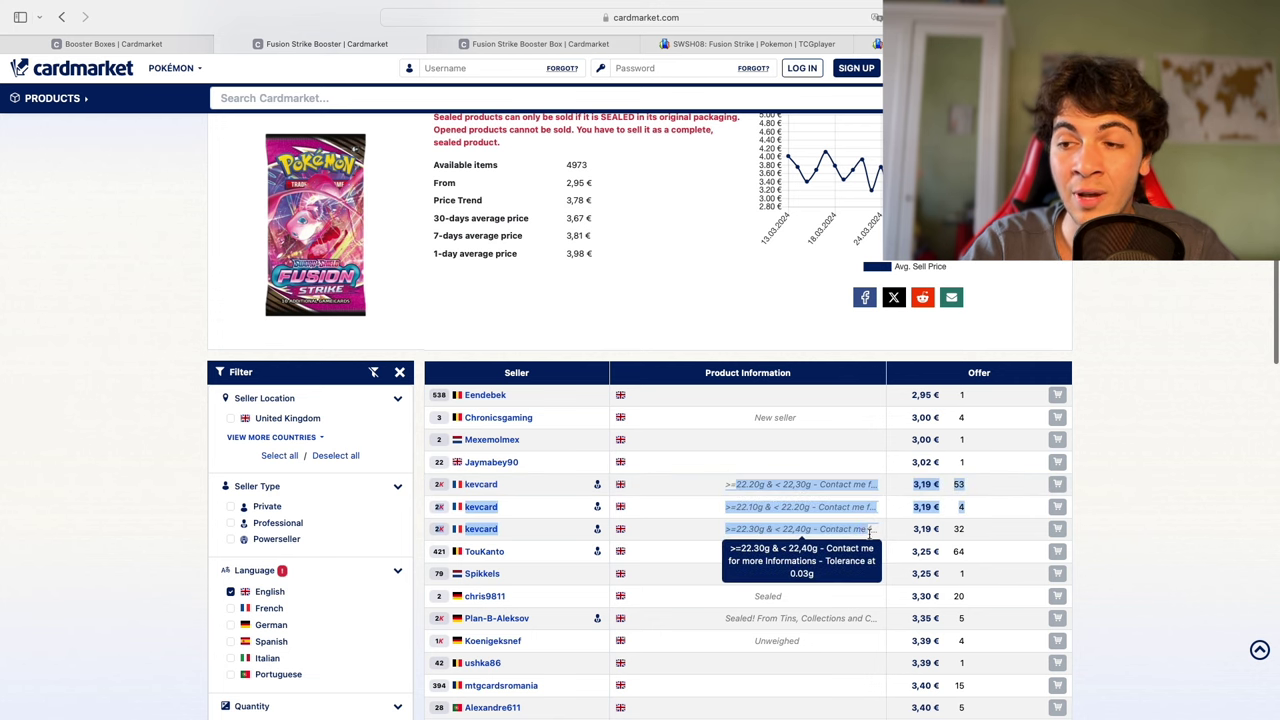
# Step: Examine the remaining Fusion Strike Booster offers, highlighting the 3,40 € and 3,50 € prices, and return to the product overview
pyautogui.scroll(-5, 943, 512)
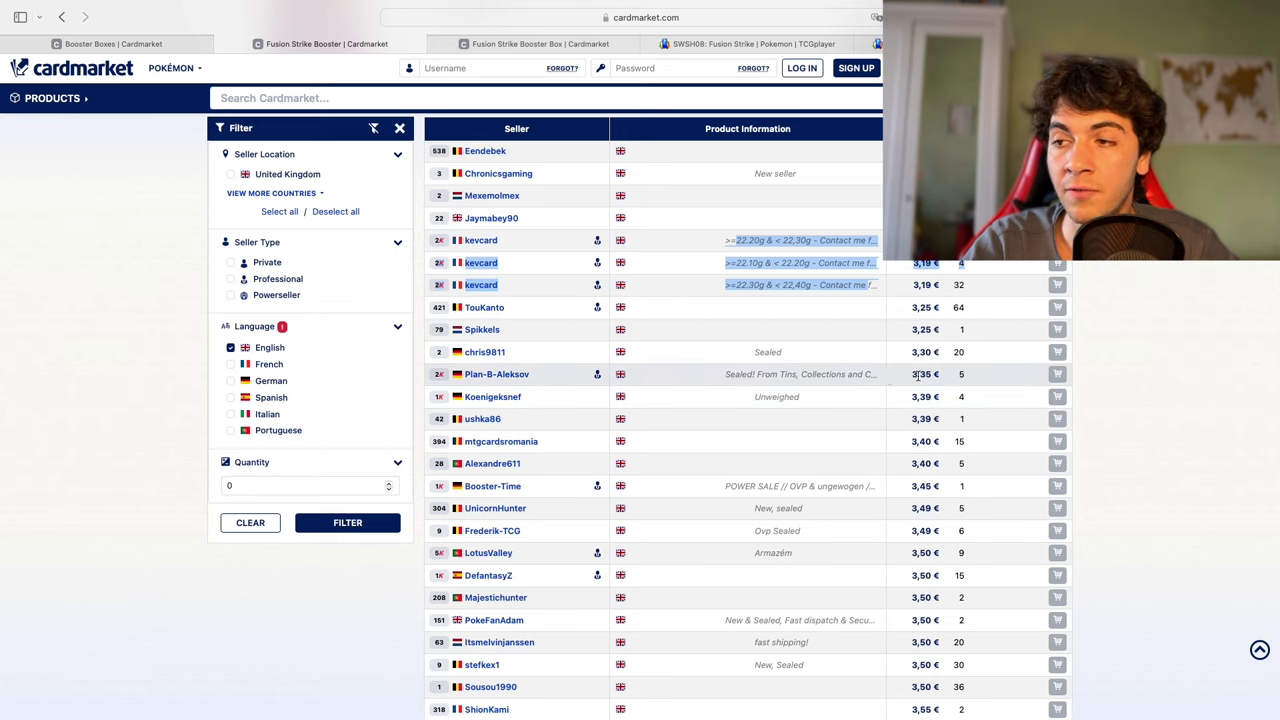
pyautogui.moveTo(911, 441); pyautogui.dragTo(938, 463)
pyautogui.click(948, 463)
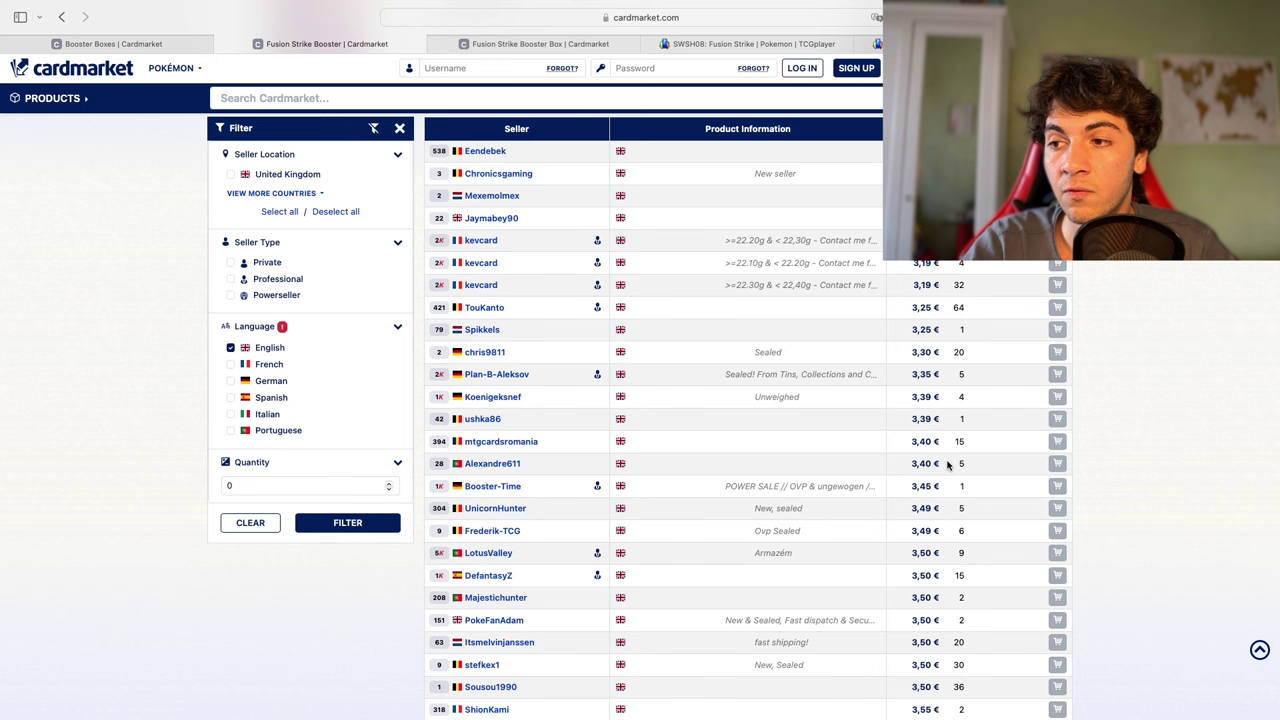
pyautogui.scroll(-5, 948, 463)
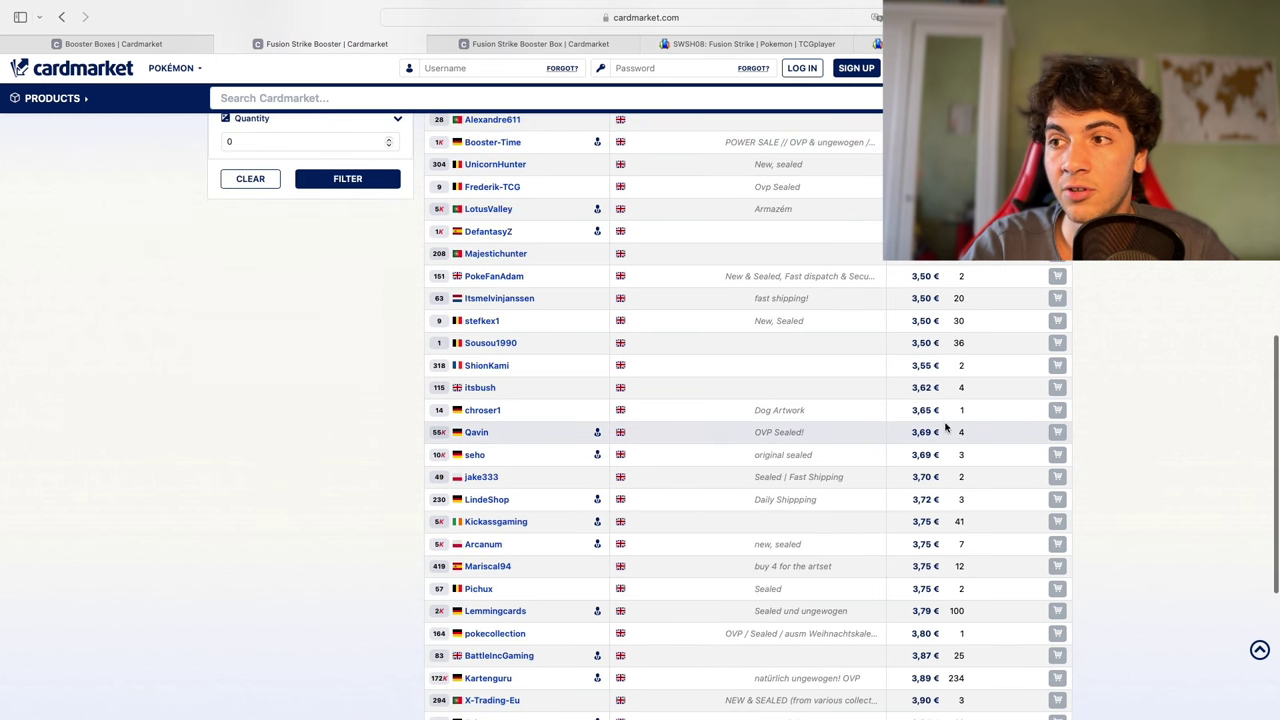
pyautogui.moveTo(908, 294); pyautogui.dragTo(930, 322)
pyautogui.click(948, 348)
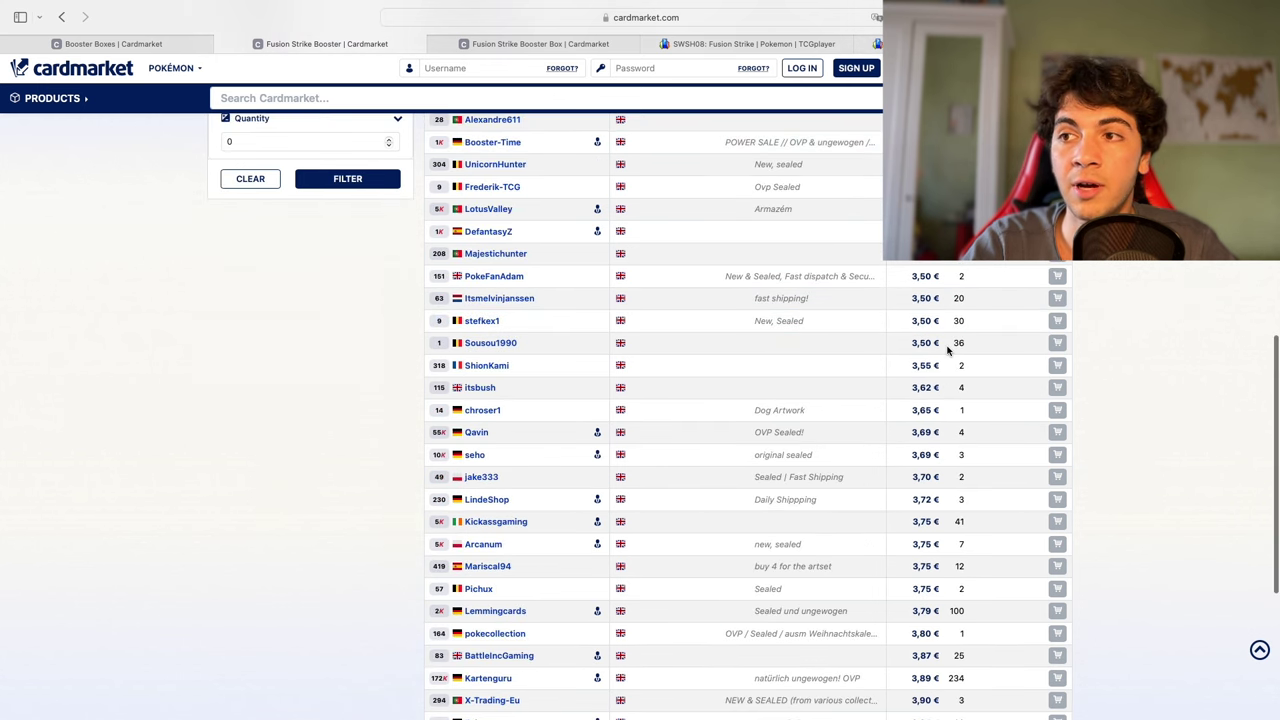
pyautogui.scroll(3, 809, 352)
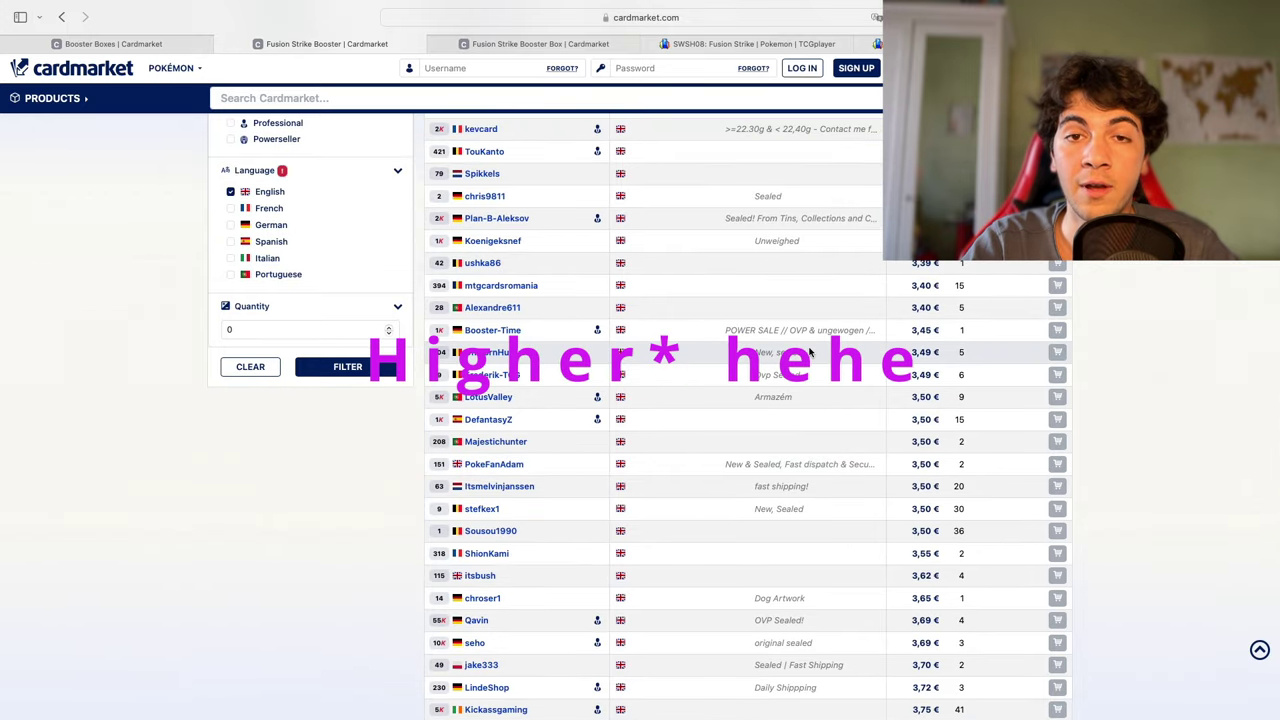
pyautogui.scroll(4, 809, 350)
pyautogui.scroll(4, 809, 347)
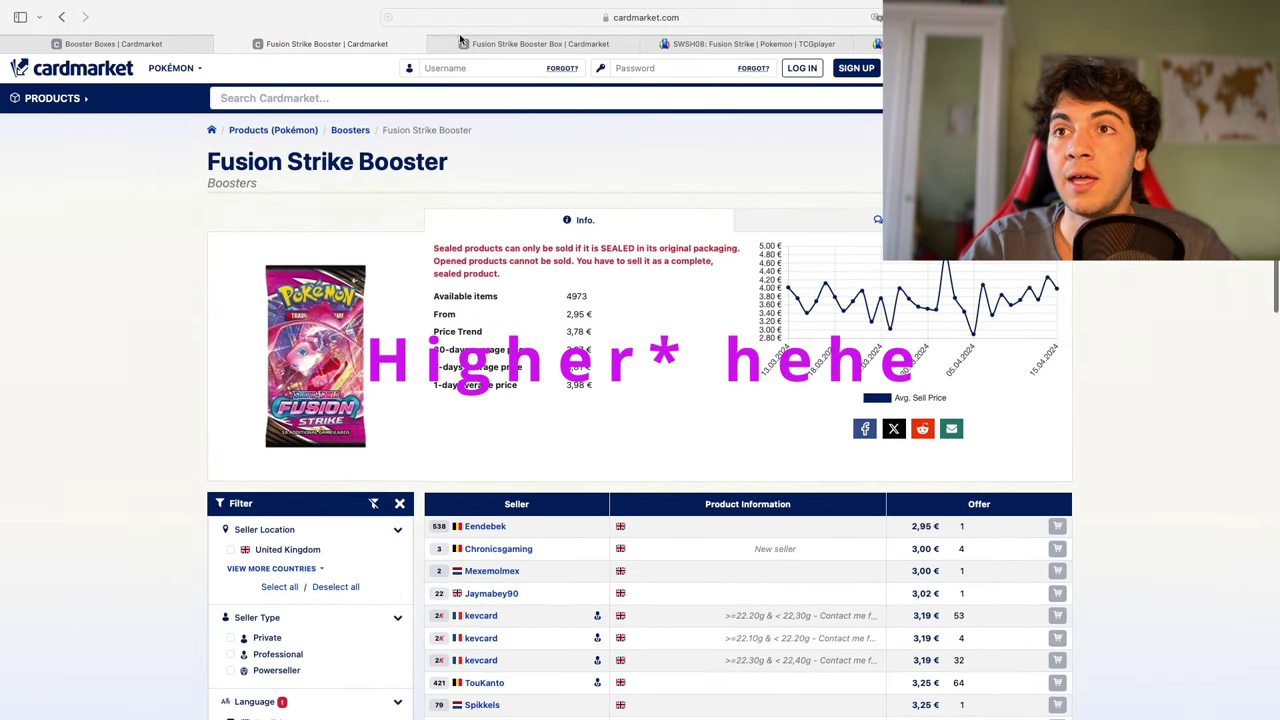
# Step: Open the Fusion Strike Booster Pack product from the second page of TCGplayer's sealed product results
pyautogui.click(745, 43)
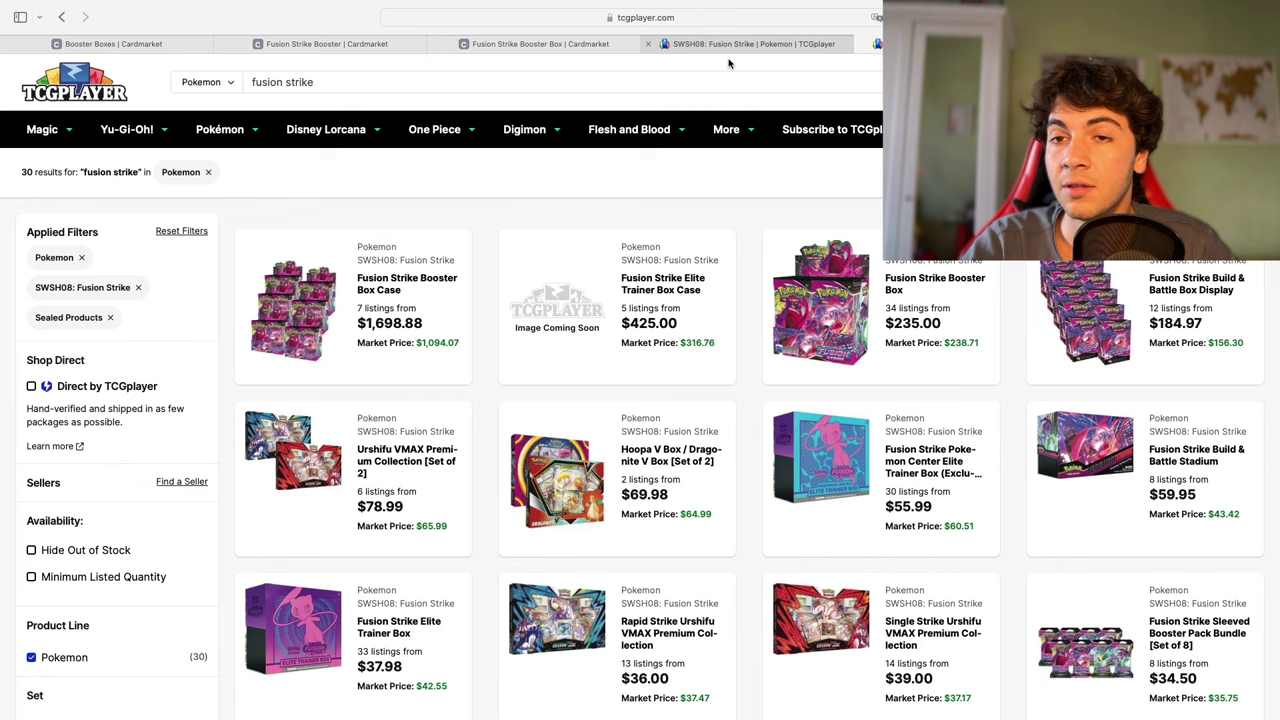
pyautogui.scroll(-1, 594, 208)
pyautogui.scroll(-10, 596, 210)
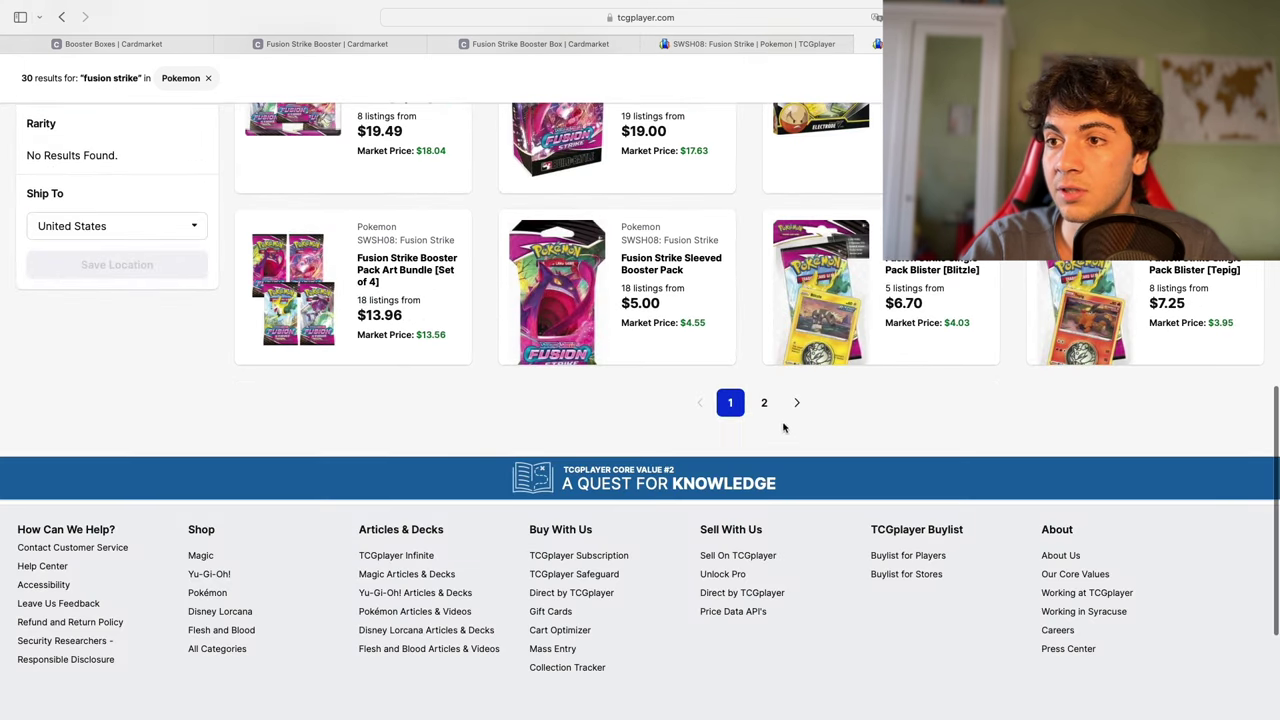
pyautogui.click(659, 331)
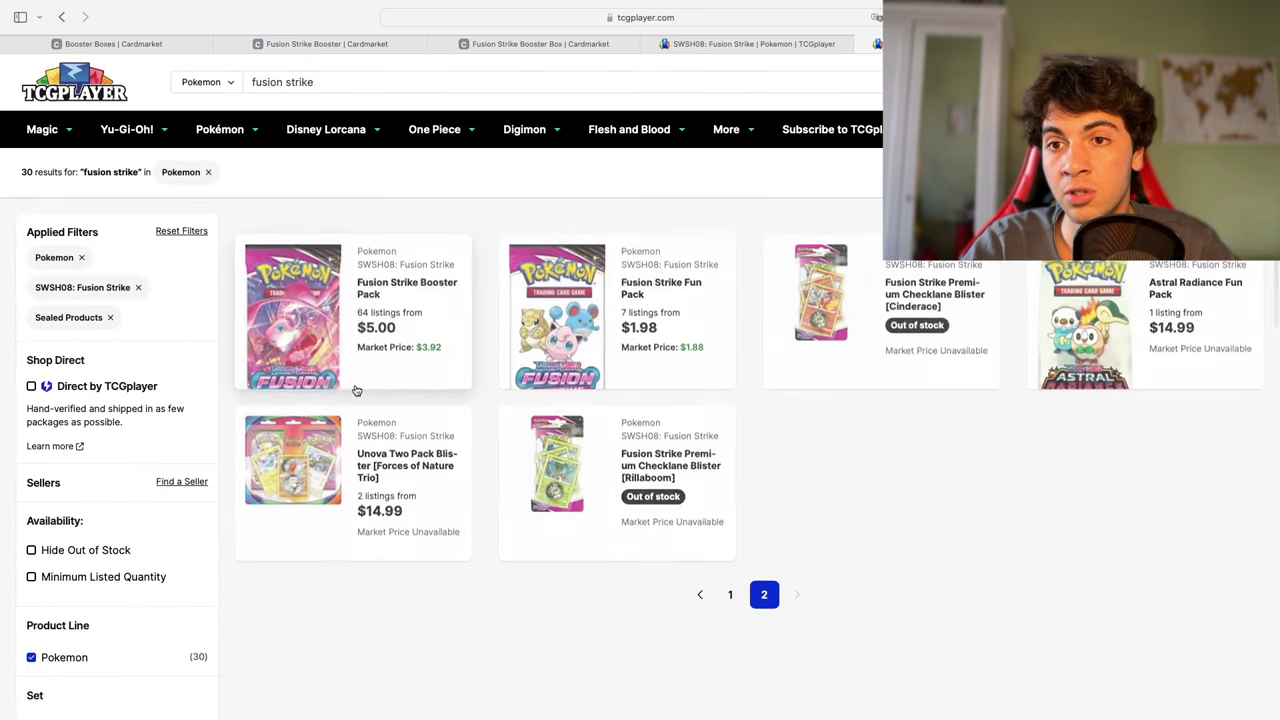
pyautogui.click(401, 338)
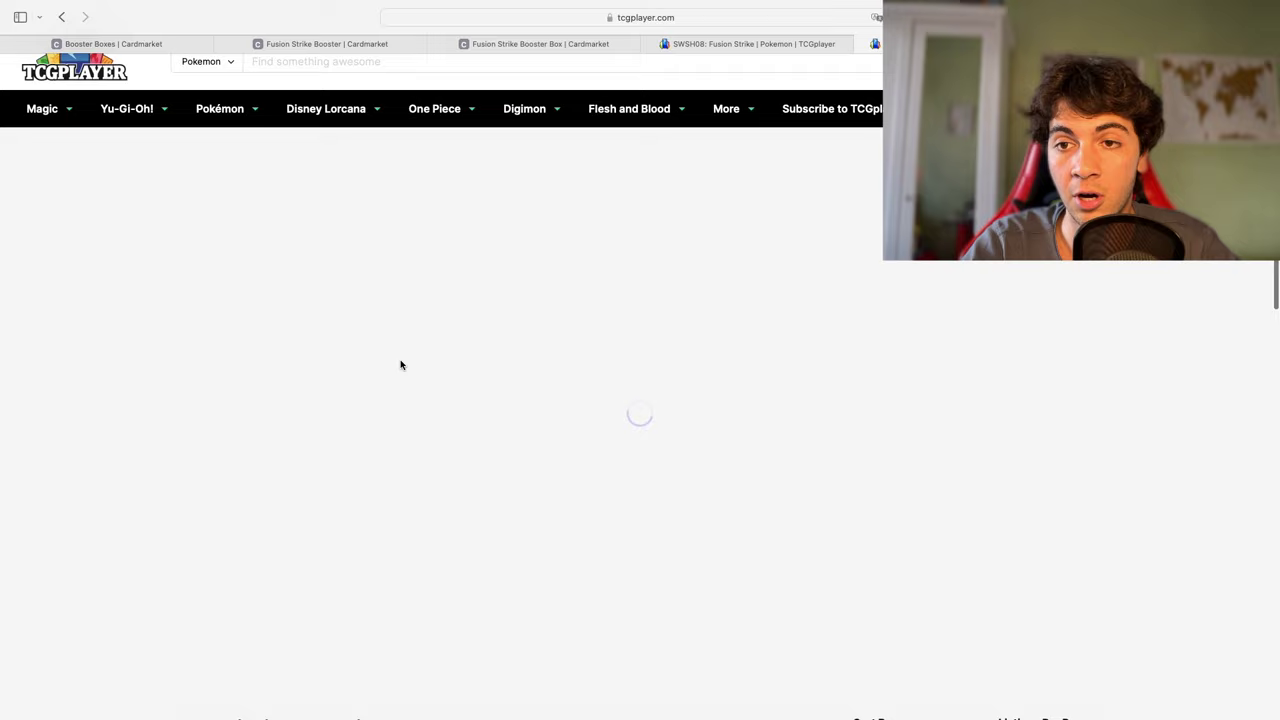
# Step: Examine the seller prices and available quantities in the Fusion Strike Booster Pack listings, and return to the product overview
pyautogui.scroll(-6, 400, 364)
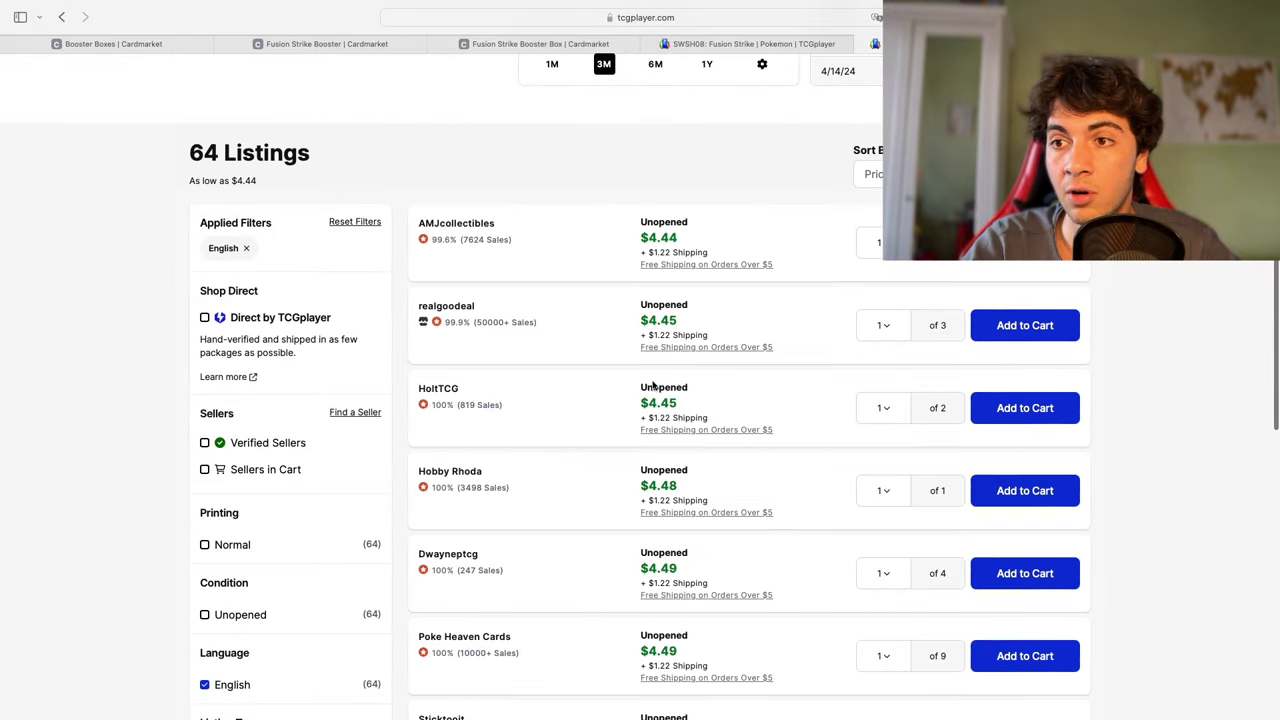
pyautogui.scroll(-1, 650, 399)
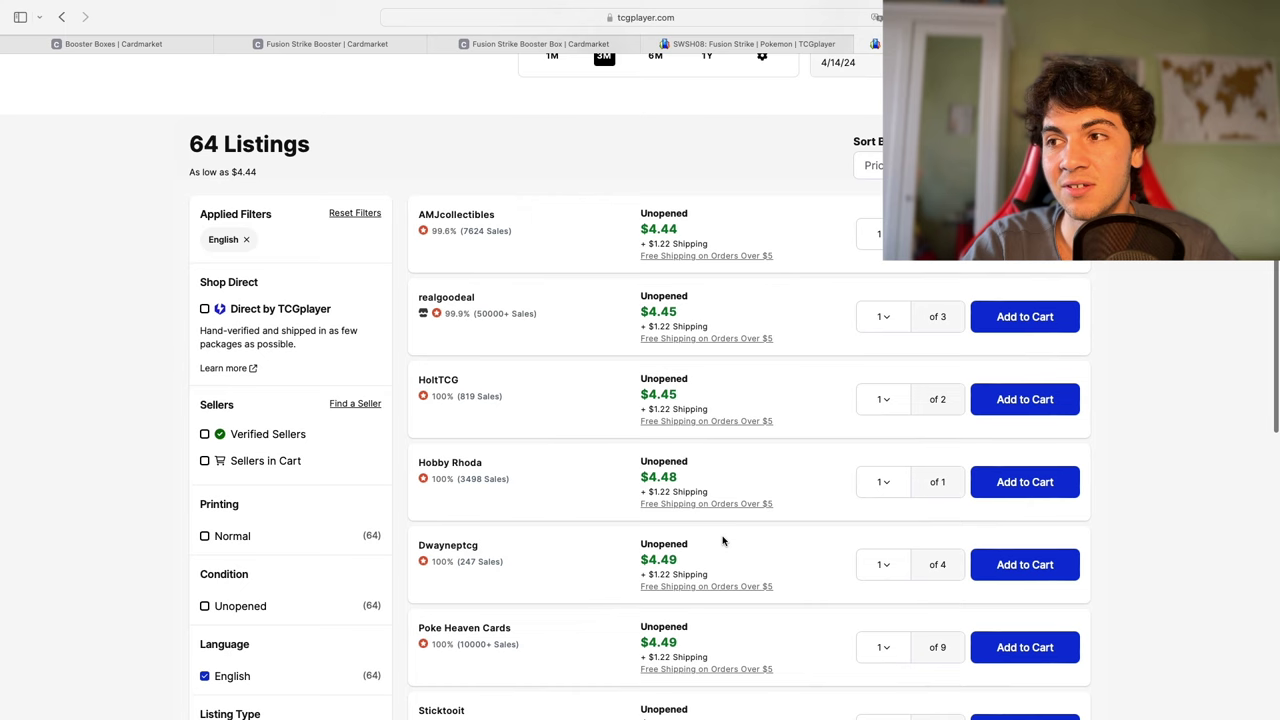
pyautogui.scroll(-2, 723, 539)
pyautogui.scroll(-6, 680, 206)
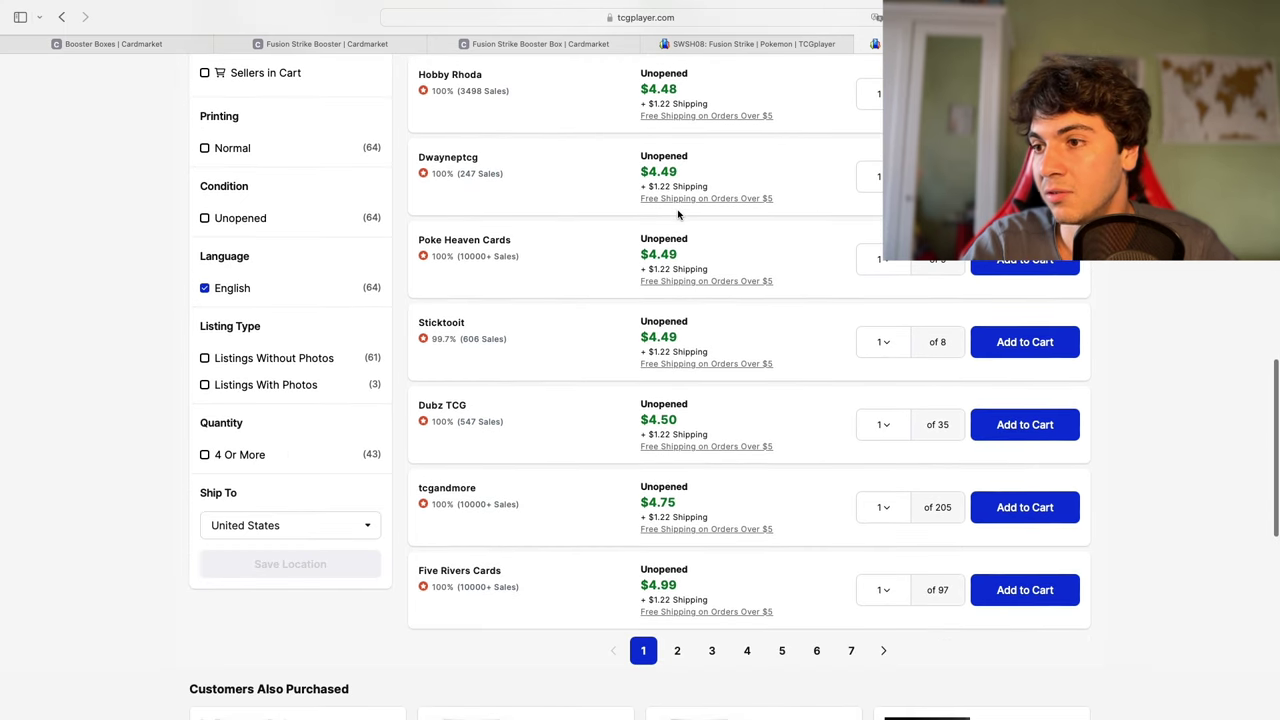
pyautogui.moveTo(646, 476)
pyautogui.mouseDown()
pyautogui.moveTo(678, 475)
pyautogui.moveTo(646, 476)
pyautogui.mouseUp()
pyautogui.click(678, 475)
pyautogui.click(645, 475)
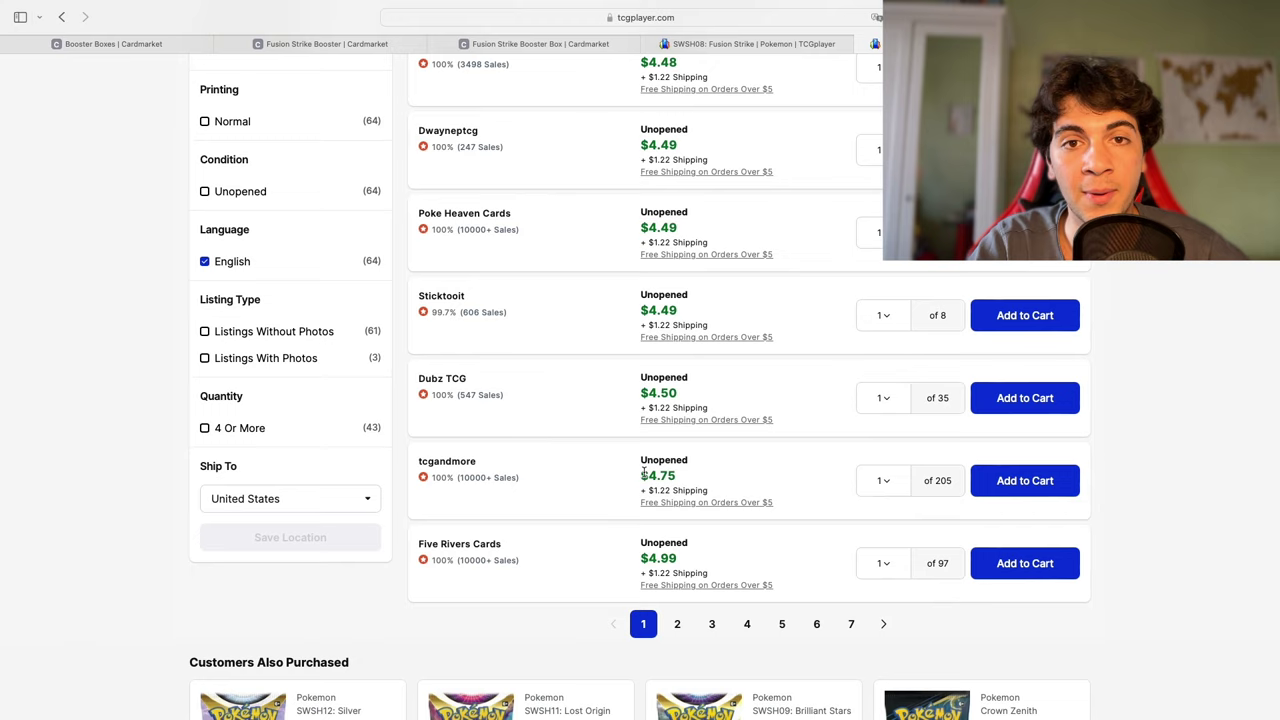
pyautogui.scroll(15, 645, 474)
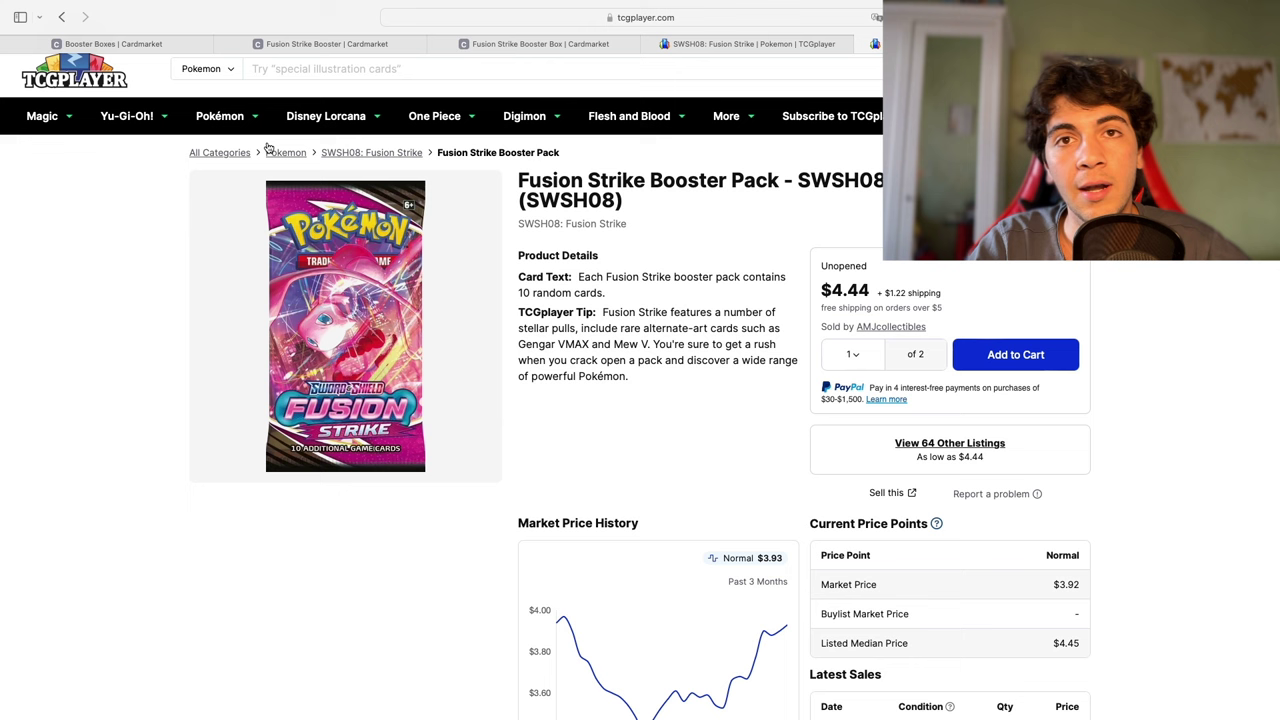
# Step: Switch to the Fusion Strike Booster Box page on Cardmarket and compare its offers, highlighting the 259,00 € and 275,00 € prices
pyautogui.click(138, 45)
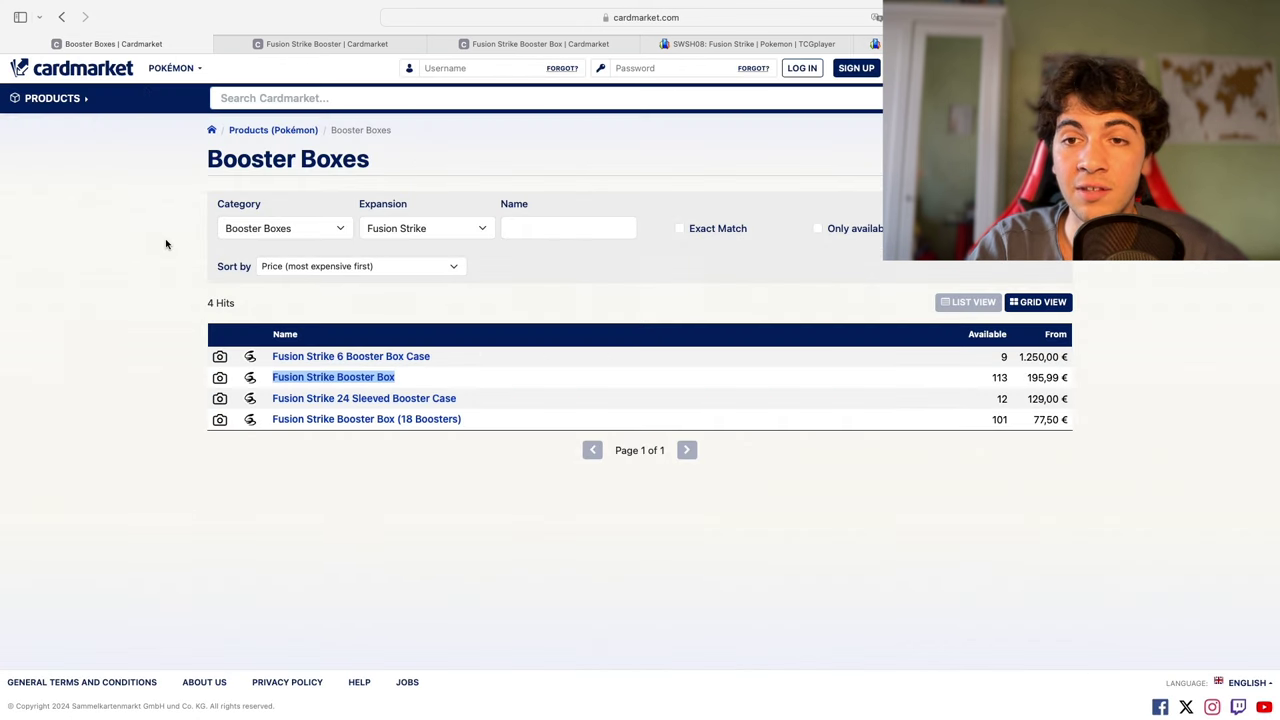
pyautogui.click(275, 40)
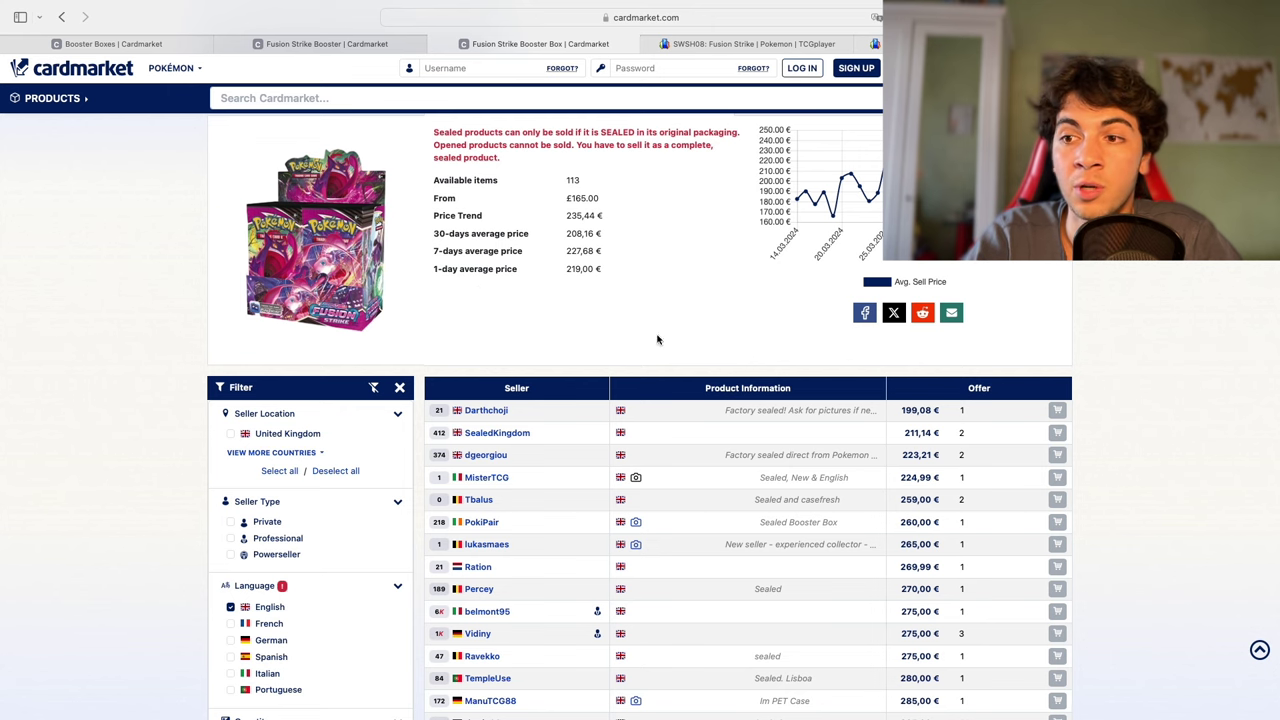
pyautogui.scroll(-1, 901, 427)
pyautogui.scroll(-1, 900, 427)
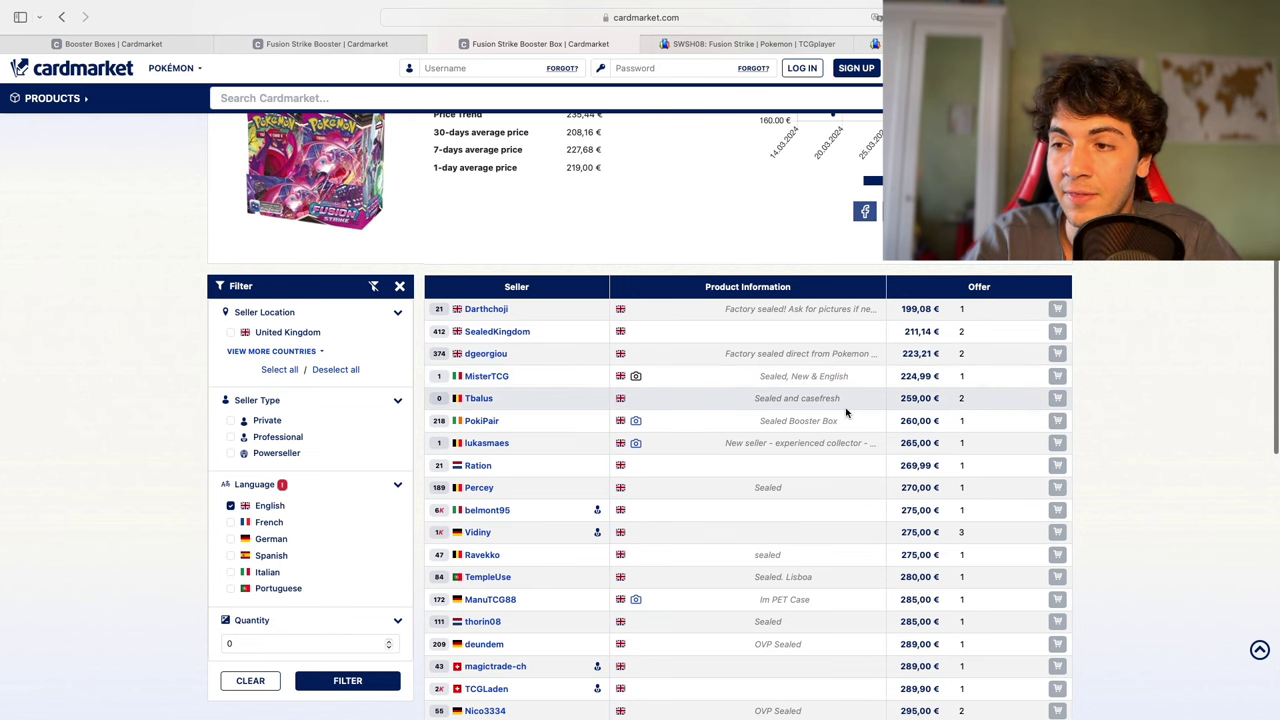
pyautogui.scroll(-1, 846, 412)
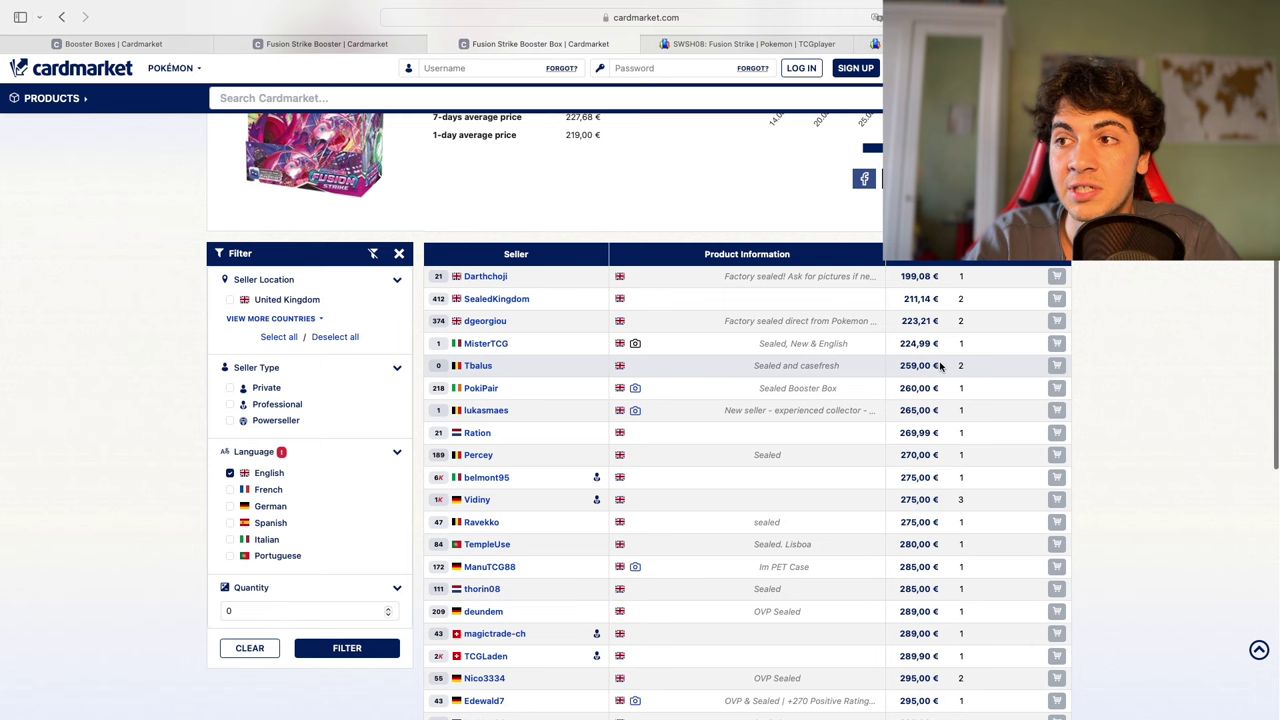
pyautogui.scroll(-4, 800, 260)
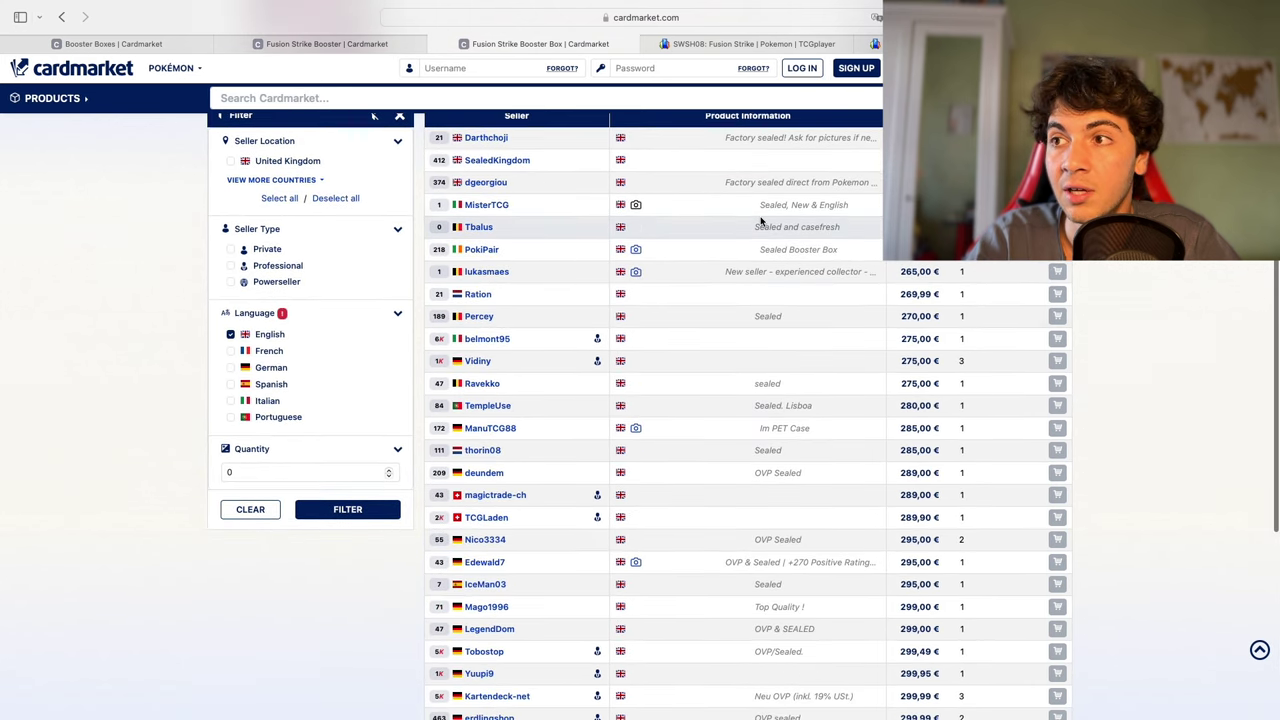
pyautogui.scroll(2, 800, 270)
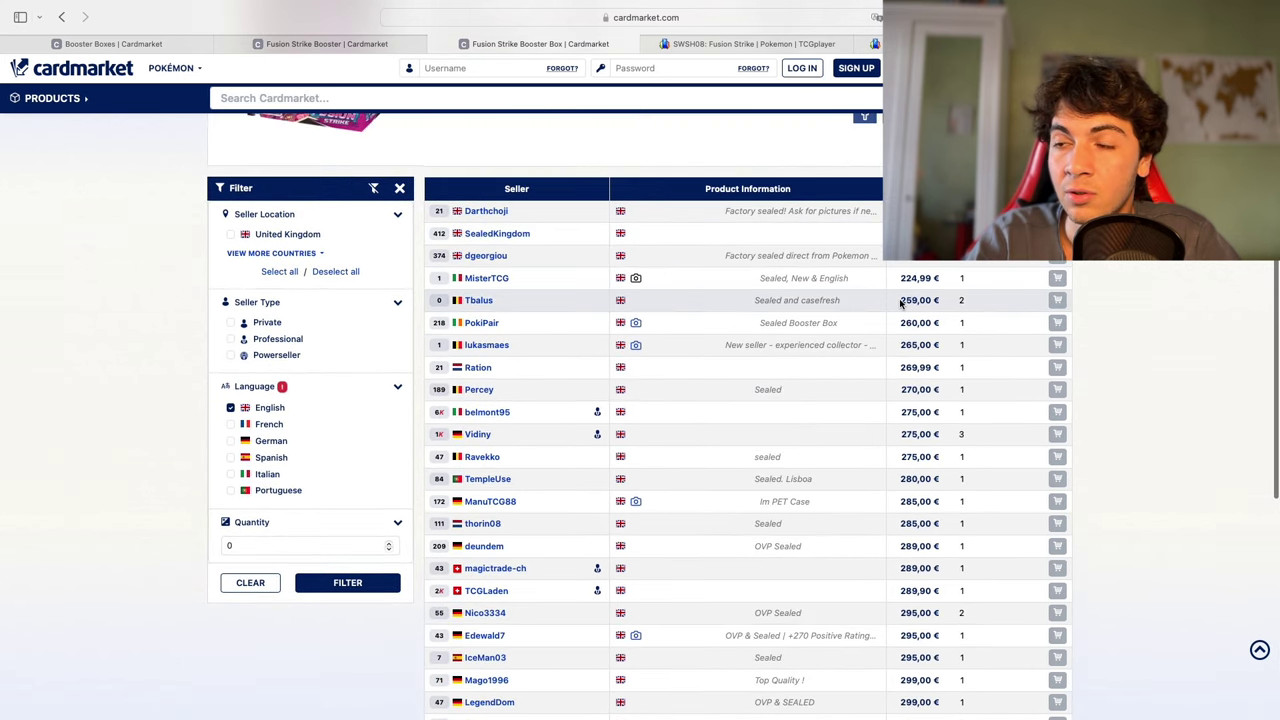
pyautogui.moveTo(901, 302); pyautogui.dragTo(955, 302)
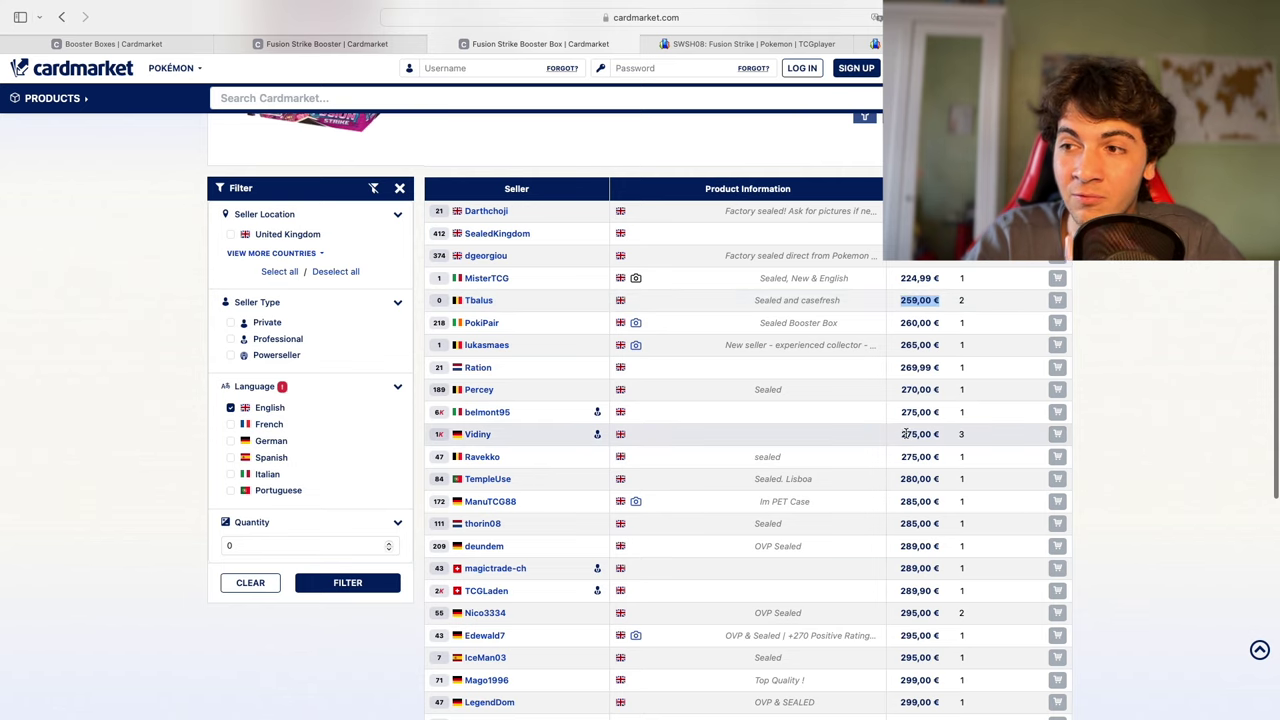
pyautogui.moveTo(905, 434); pyautogui.dragTo(969, 434)
pyautogui.scroll(5, 970, 438)
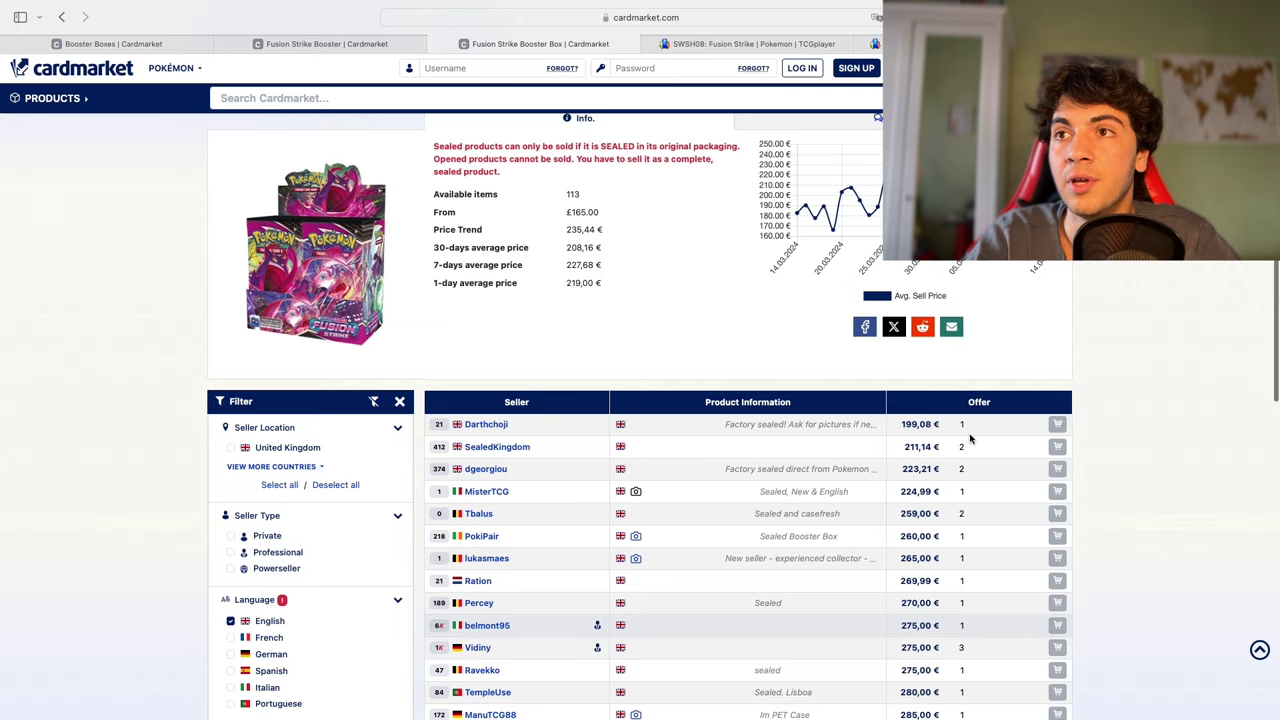
# Step: Return to the first page of TCGplayer's sealed Fusion Strike results and open the Fusion Strike Booster Box product
pyautogui.click(744, 50)
pyautogui.click(870, 44)
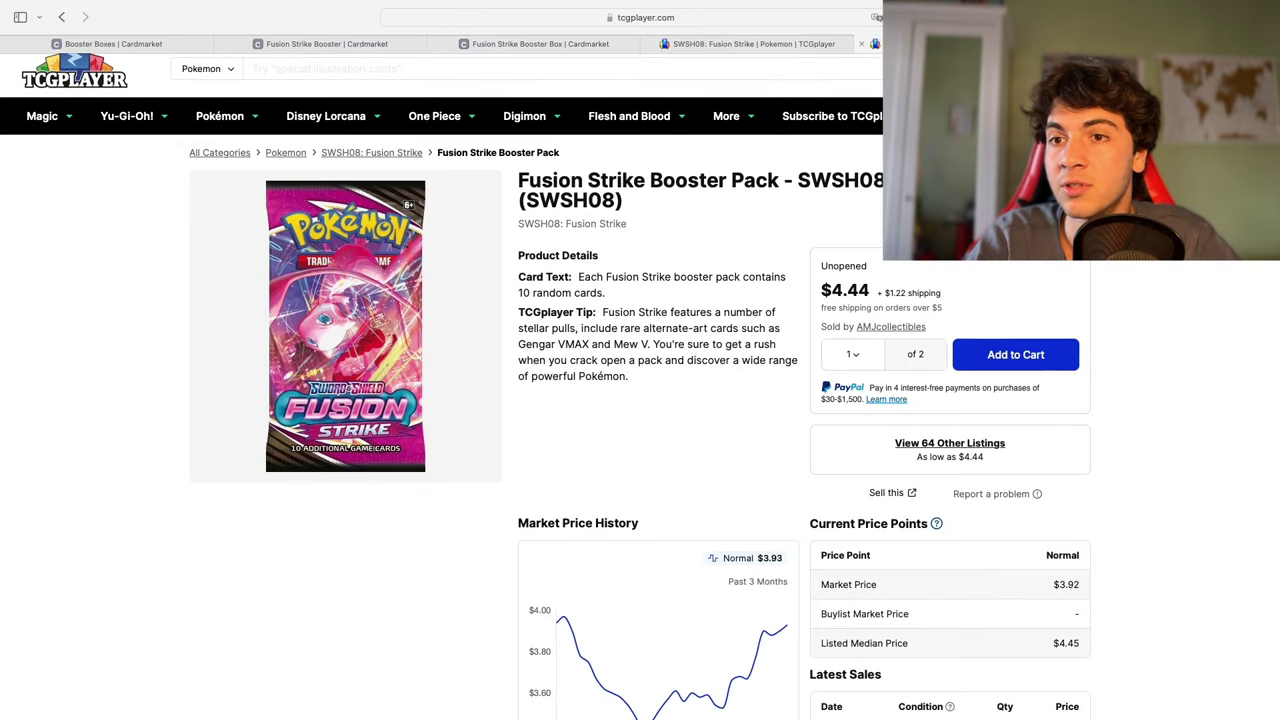
pyautogui.click(61, 17)
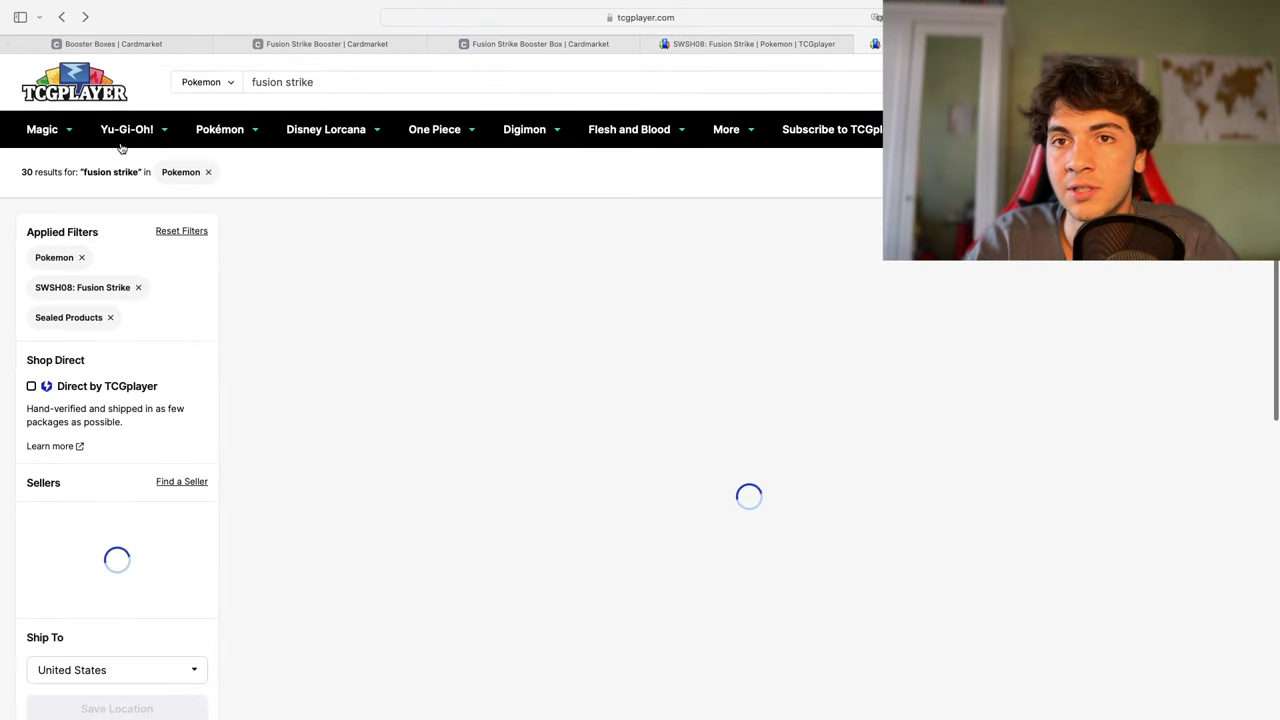
pyautogui.click(730, 594)
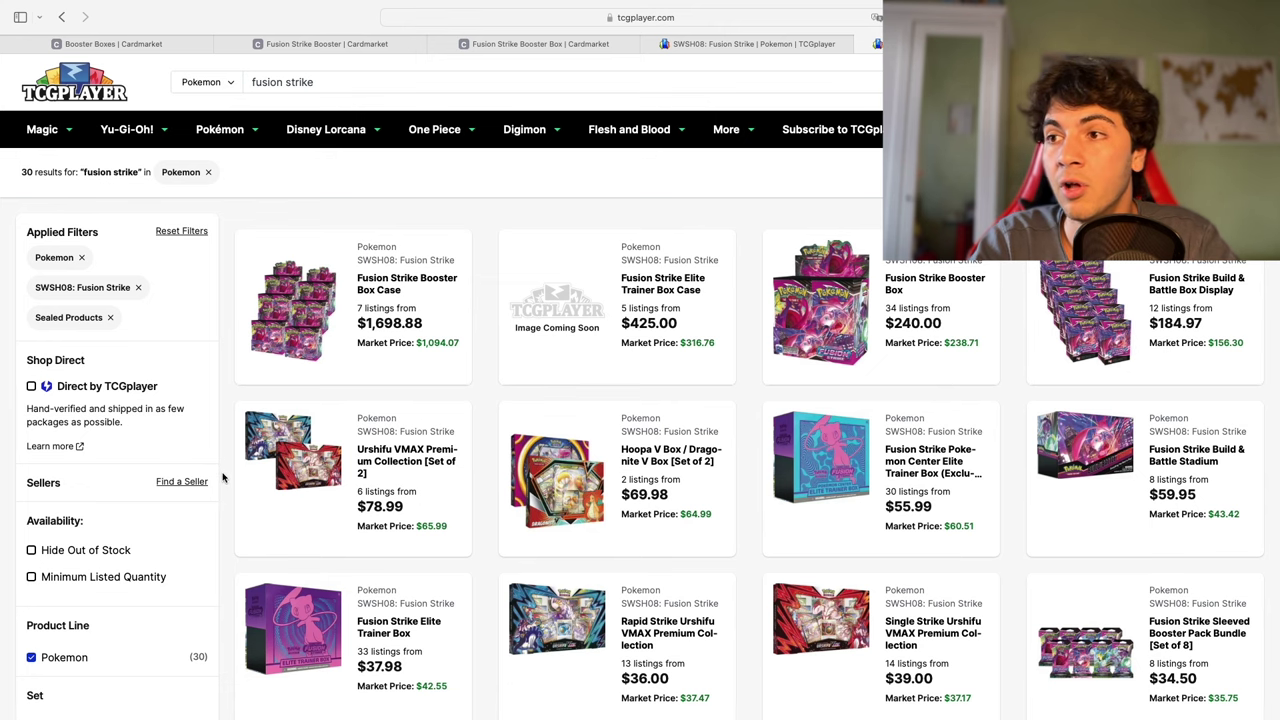
pyautogui.click(912, 342)
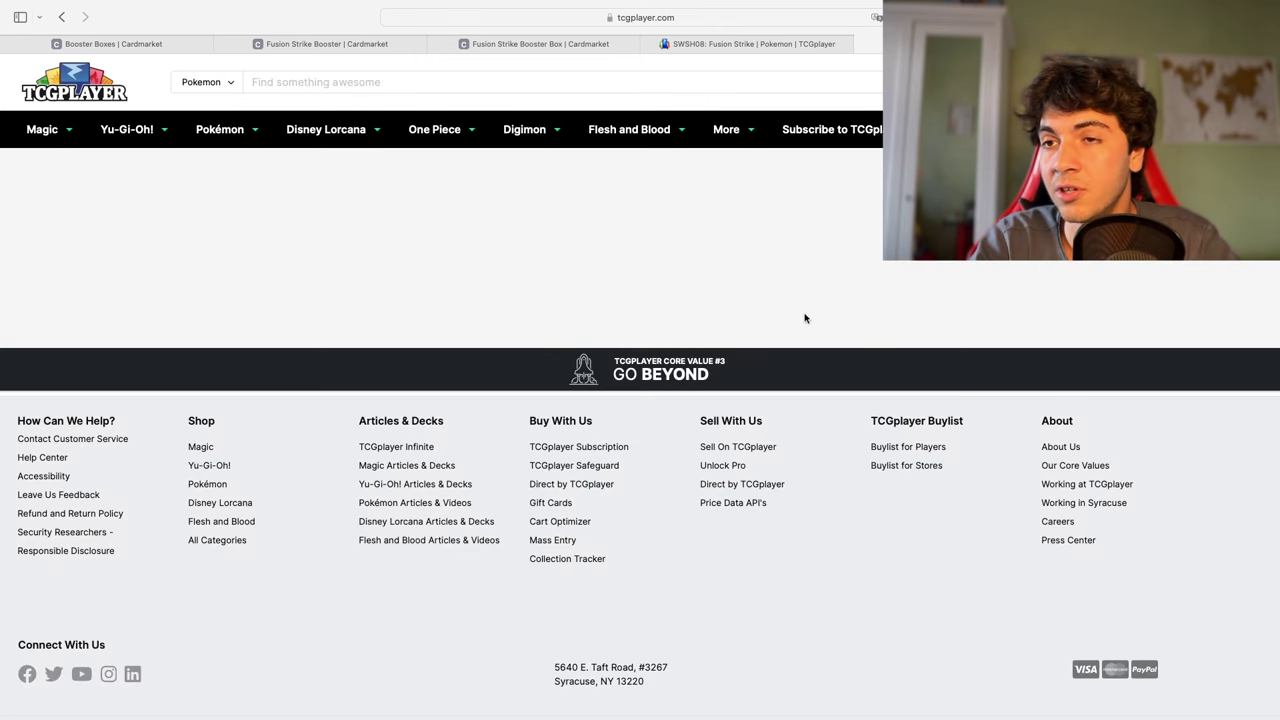
# Step: Examine the Fusion Strike Booster Box price history, latest sales and first page of seller listings, and return to the product overview
pyautogui.scroll(-3, 443, 434)
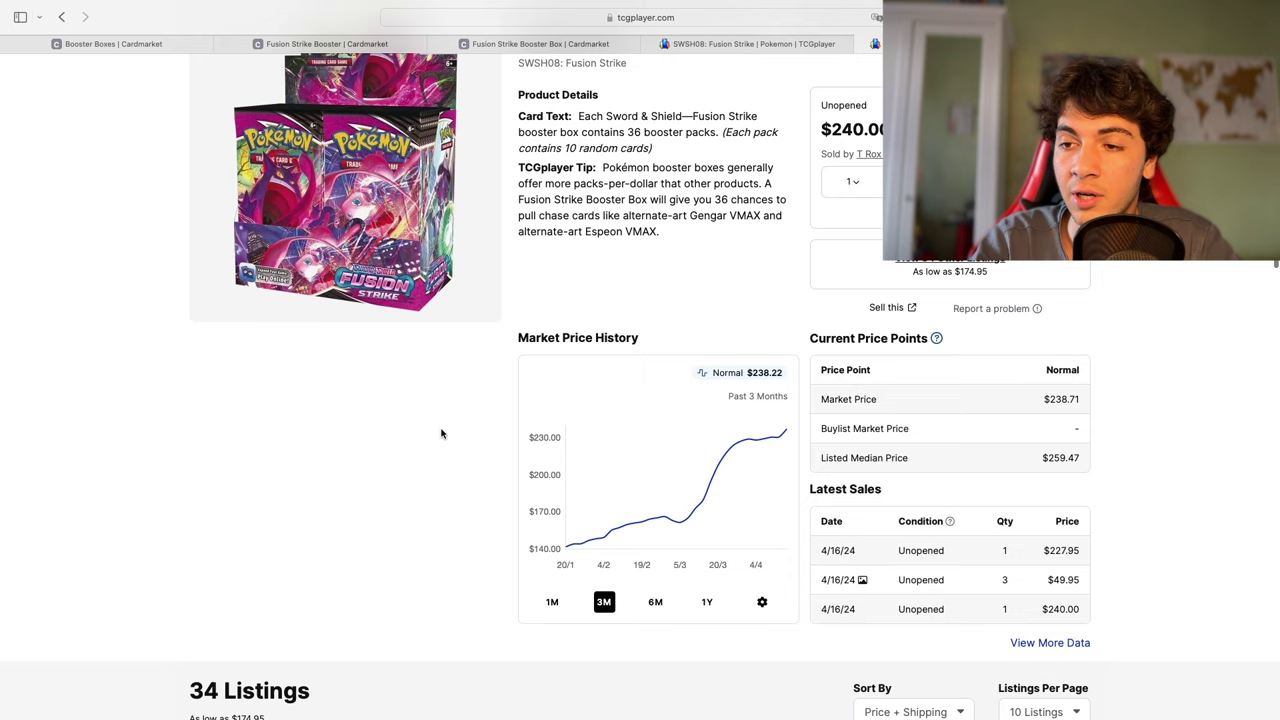
pyautogui.scroll(-3, 474, 444)
pyautogui.scroll(-3, 380, 423)
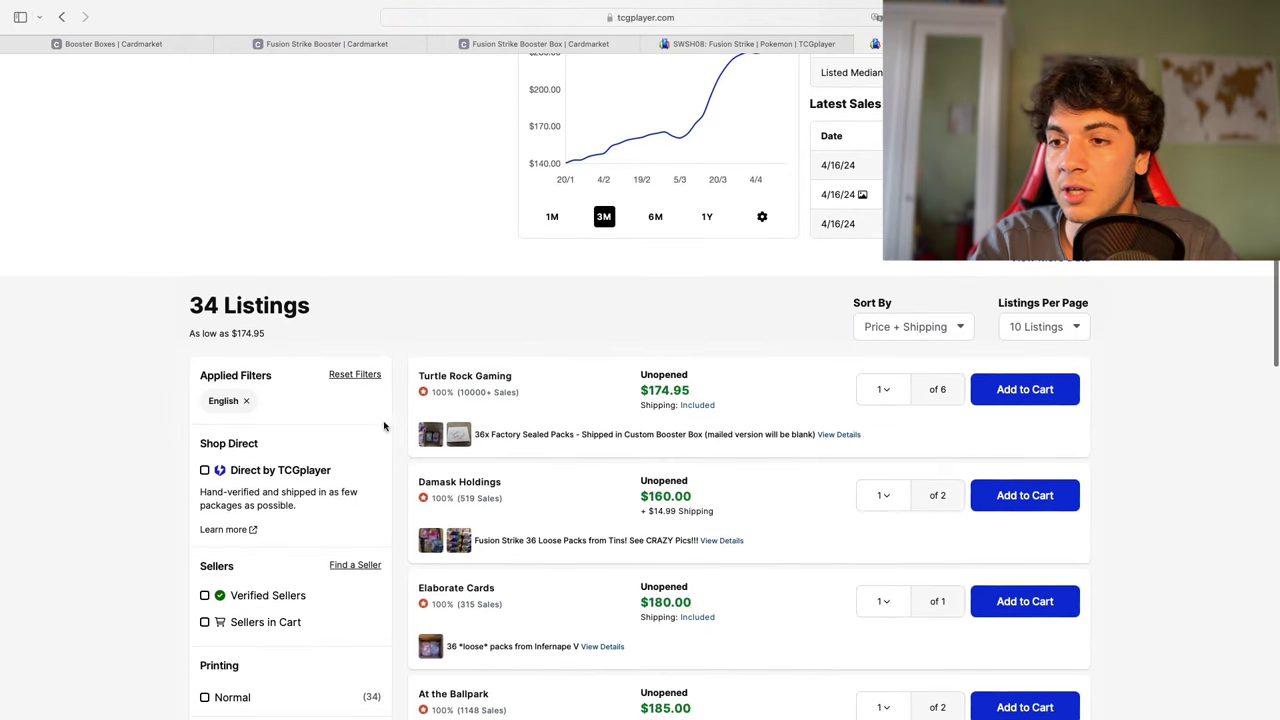
pyautogui.scroll(4, 408, 420)
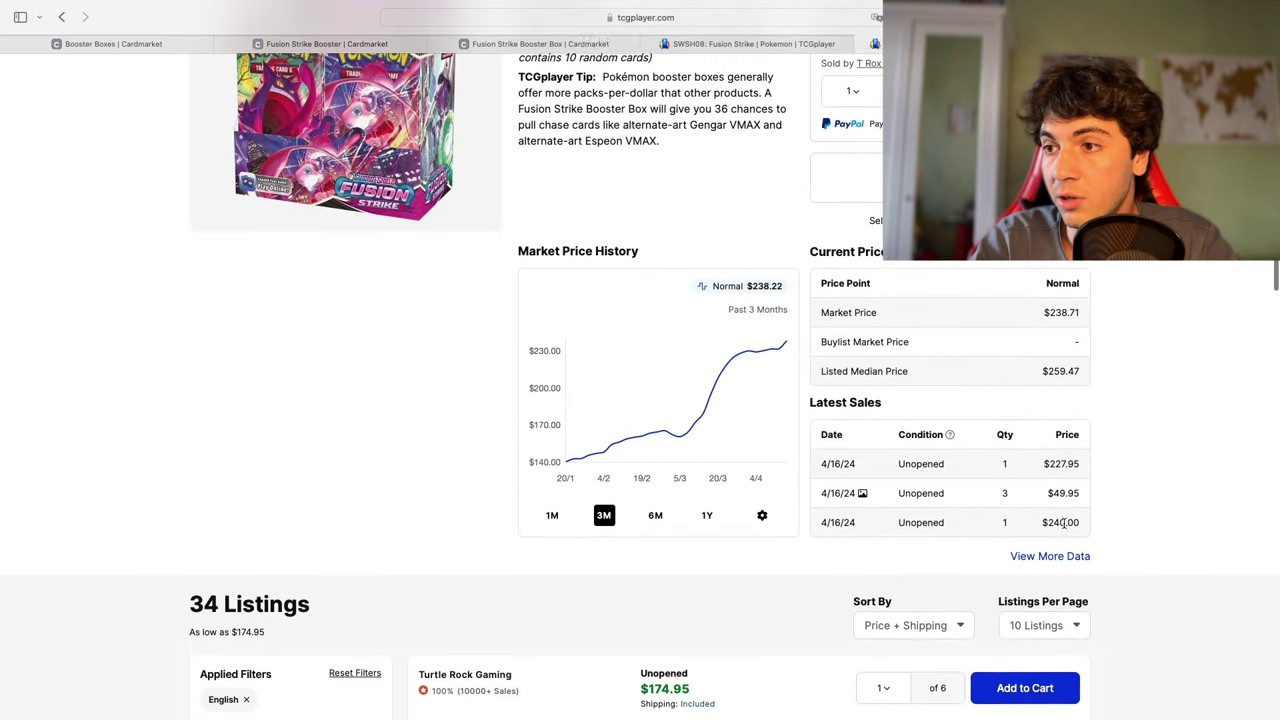
pyautogui.scroll(-7, 480, 404)
pyautogui.scroll(-3, 436, 406)
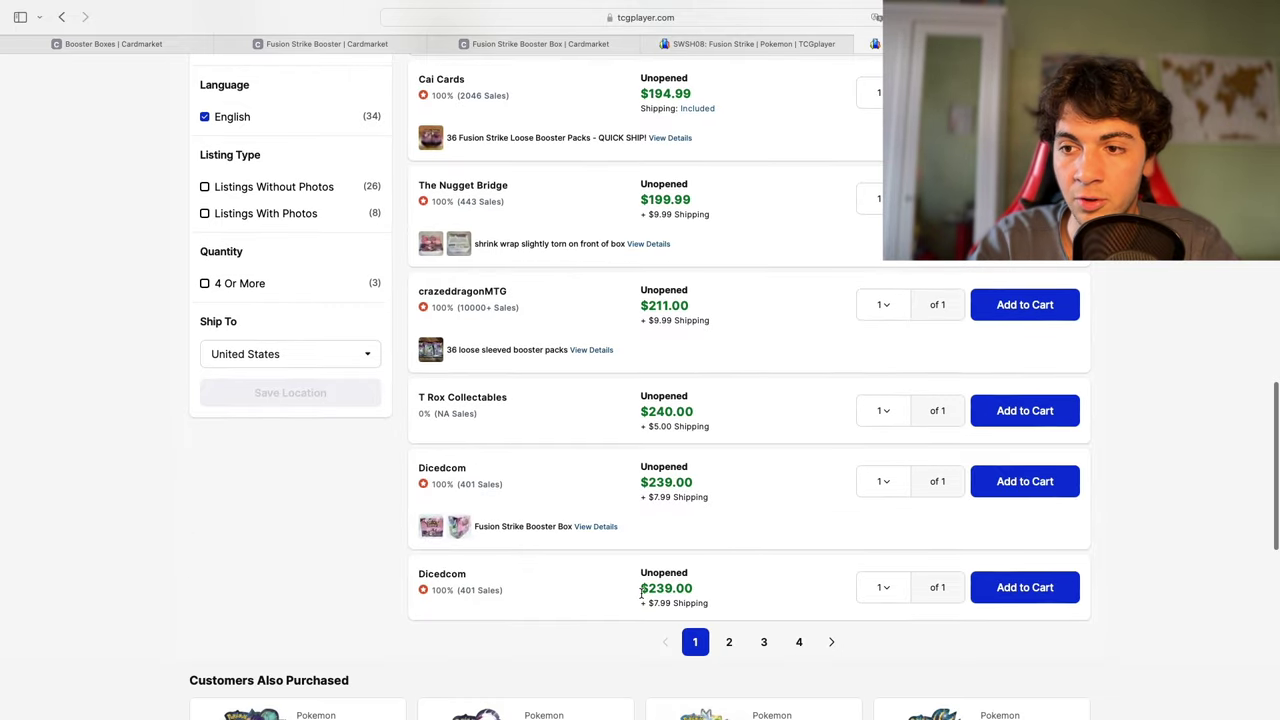
pyautogui.scroll(5, 648, 590)
pyautogui.press('super+bracketleft')
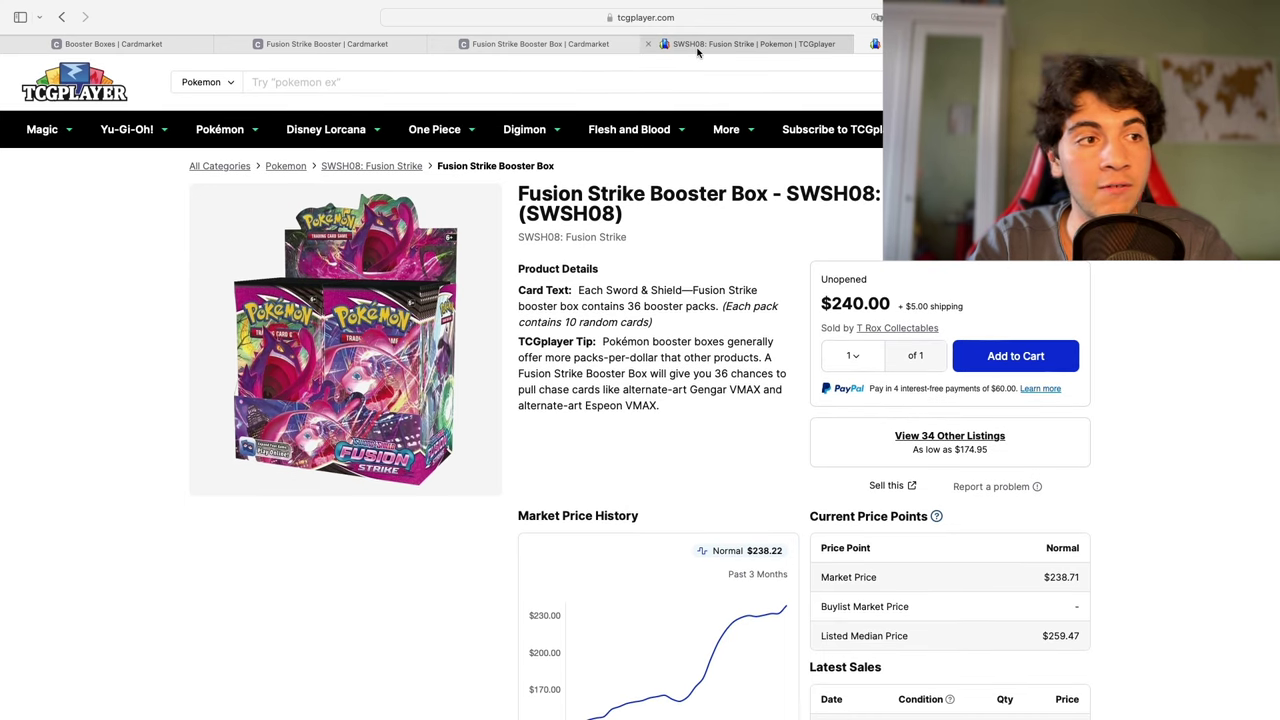
# Step: Switch to the TCGplayer Fusion Strike results and look through the first page of single cards and their market prices
pyautogui.moveTo(723, 44)
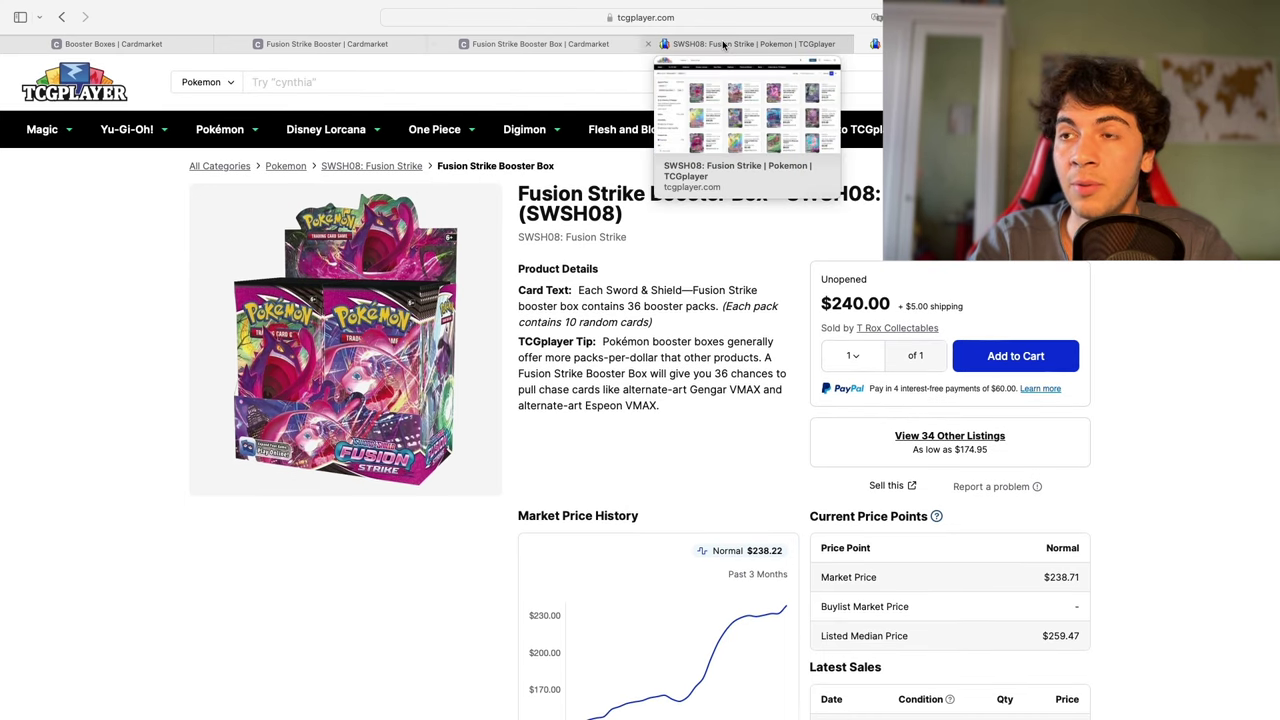
pyautogui.press('super+bracketleft')
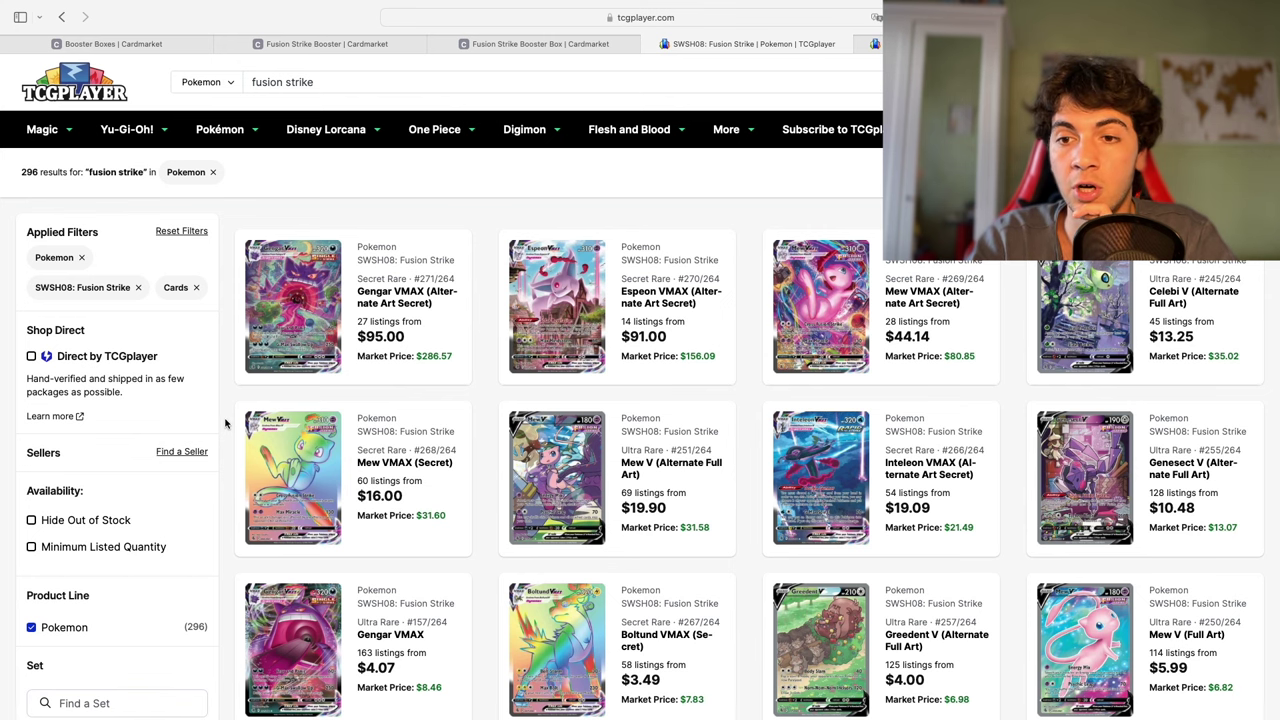
pyautogui.scroll(-3, 225, 424)
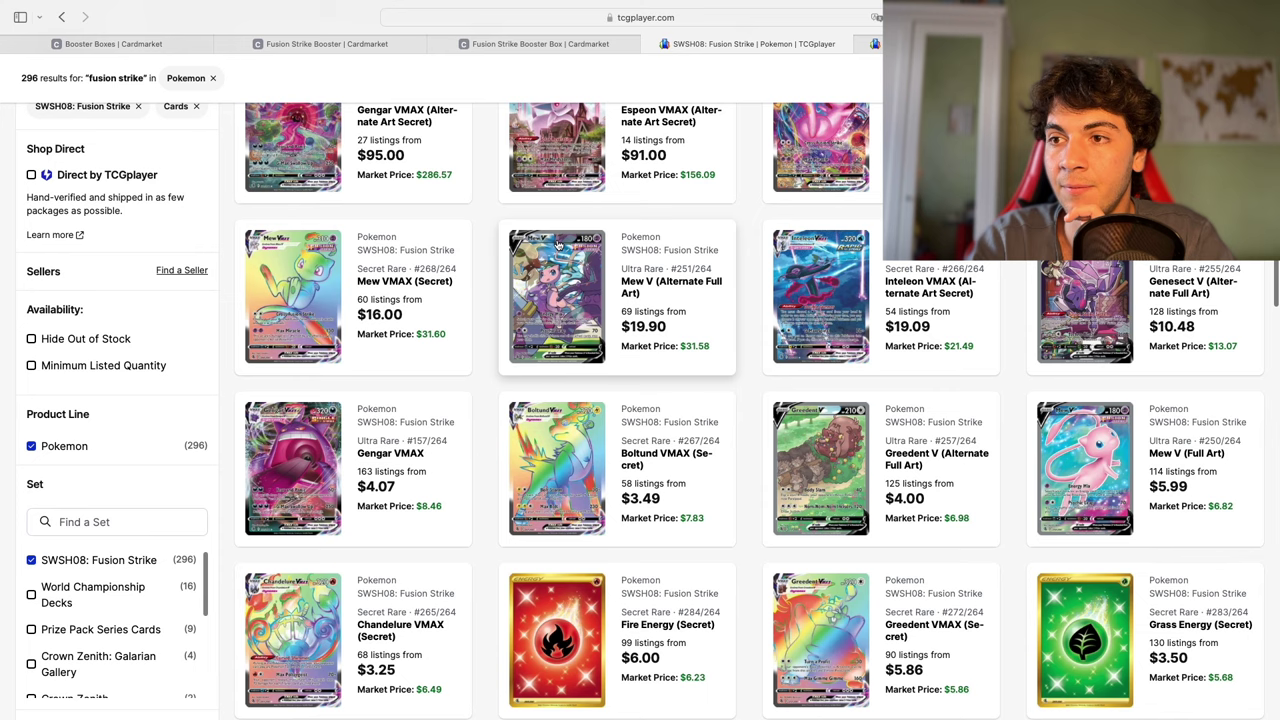
pyautogui.scroll(-2, 712, 318)
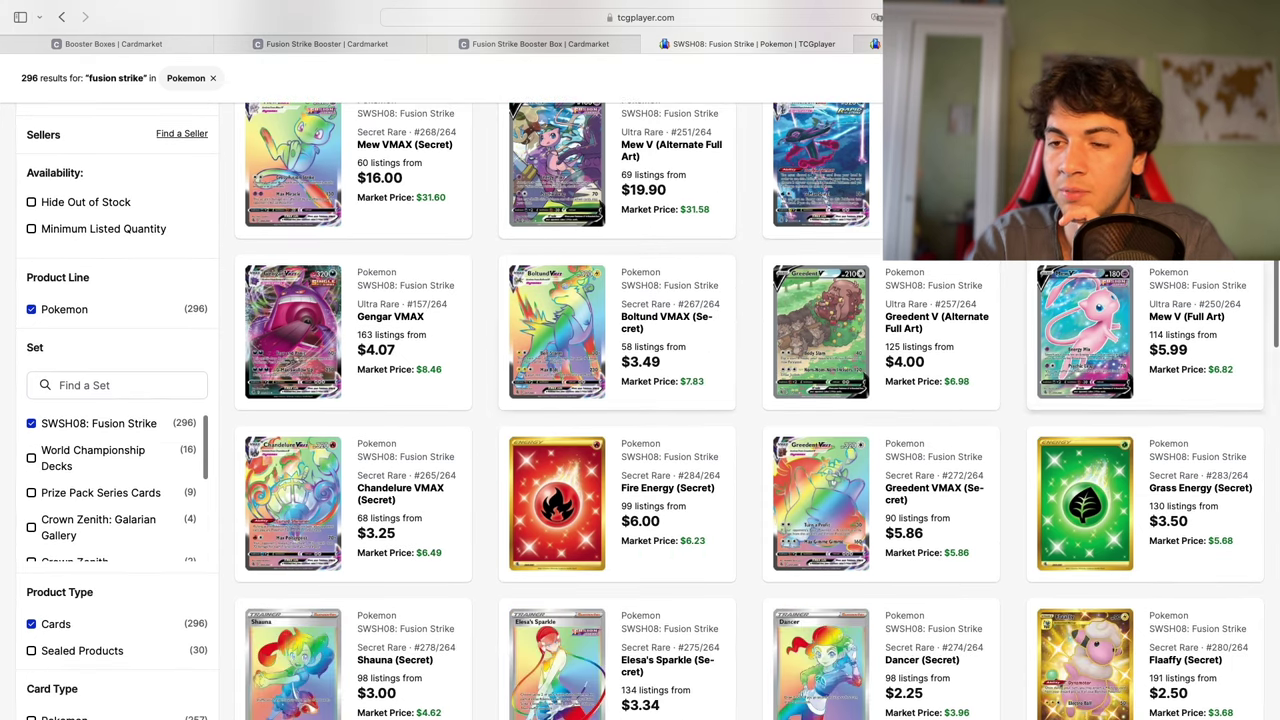
pyautogui.scroll(-6, 380, 300)
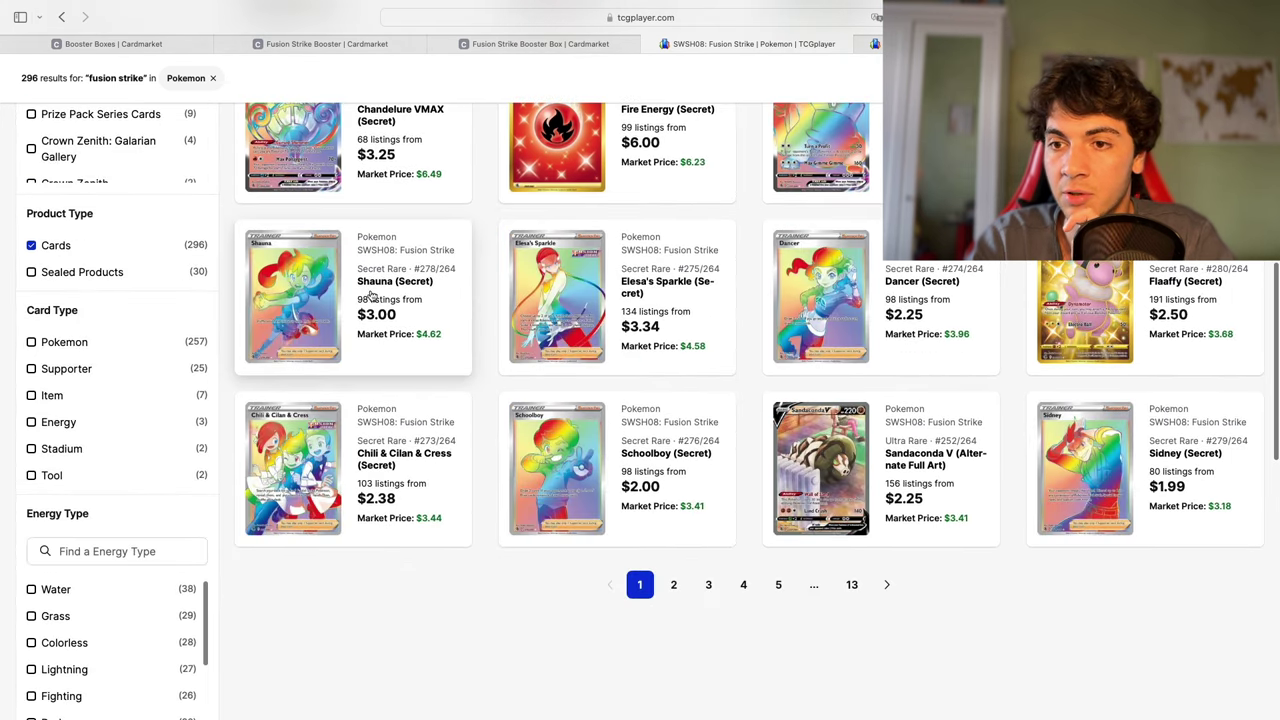
pyautogui.scroll(11, 600, 330)
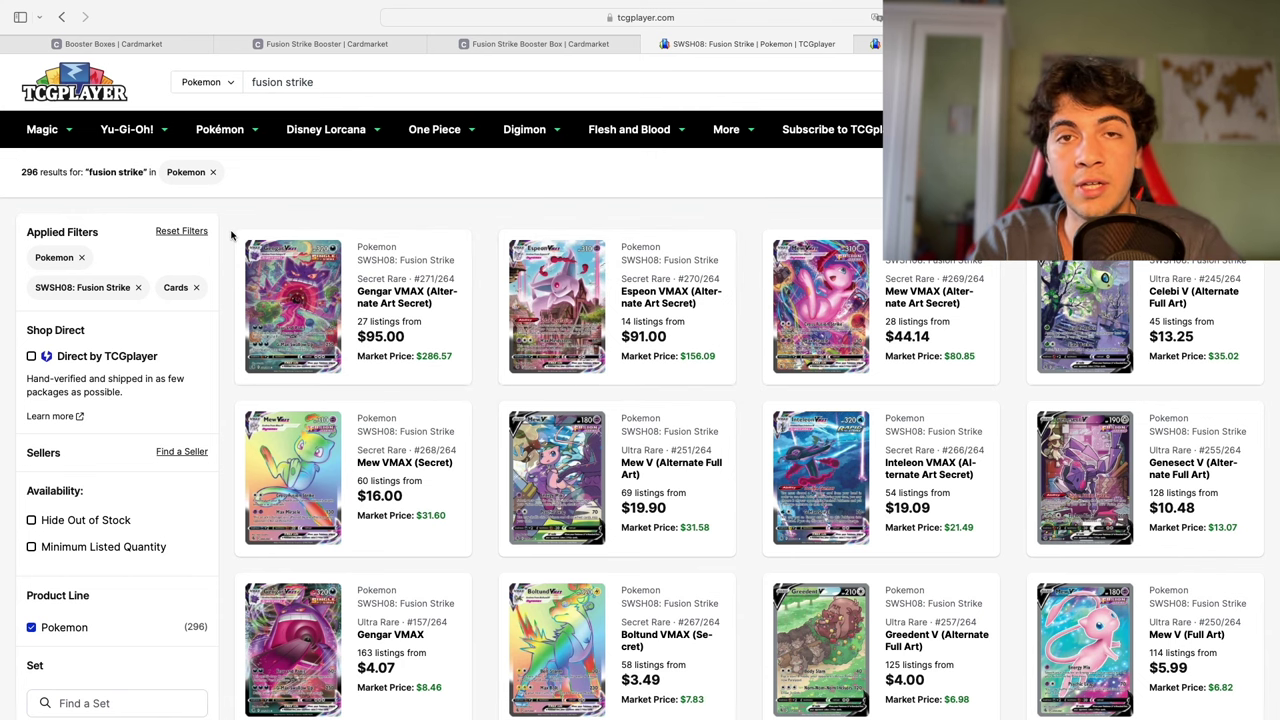
# Step: Minimize the browser, switch to the PackValueData workbook in Excel and maximize it with the Fusion Strike sheet shown from column A
pyautogui.moveTo(17, 4)
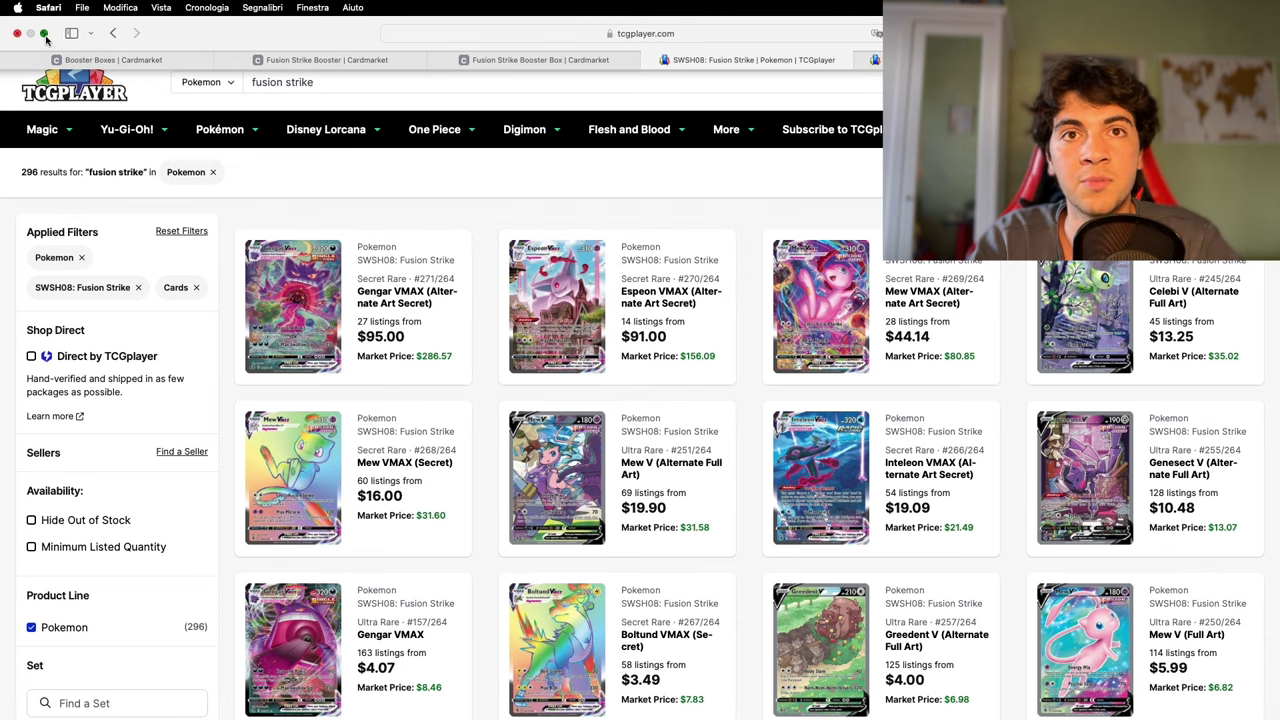
pyautogui.click(44, 34)
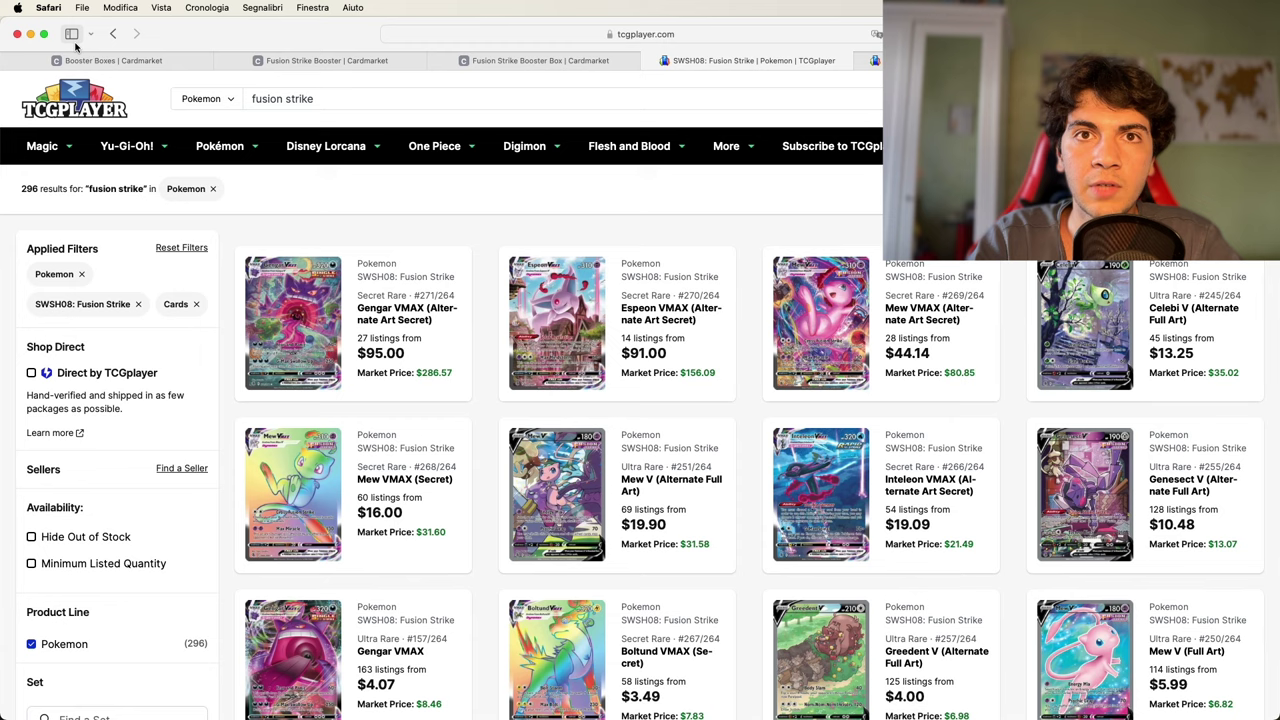
pyautogui.click(30, 34)
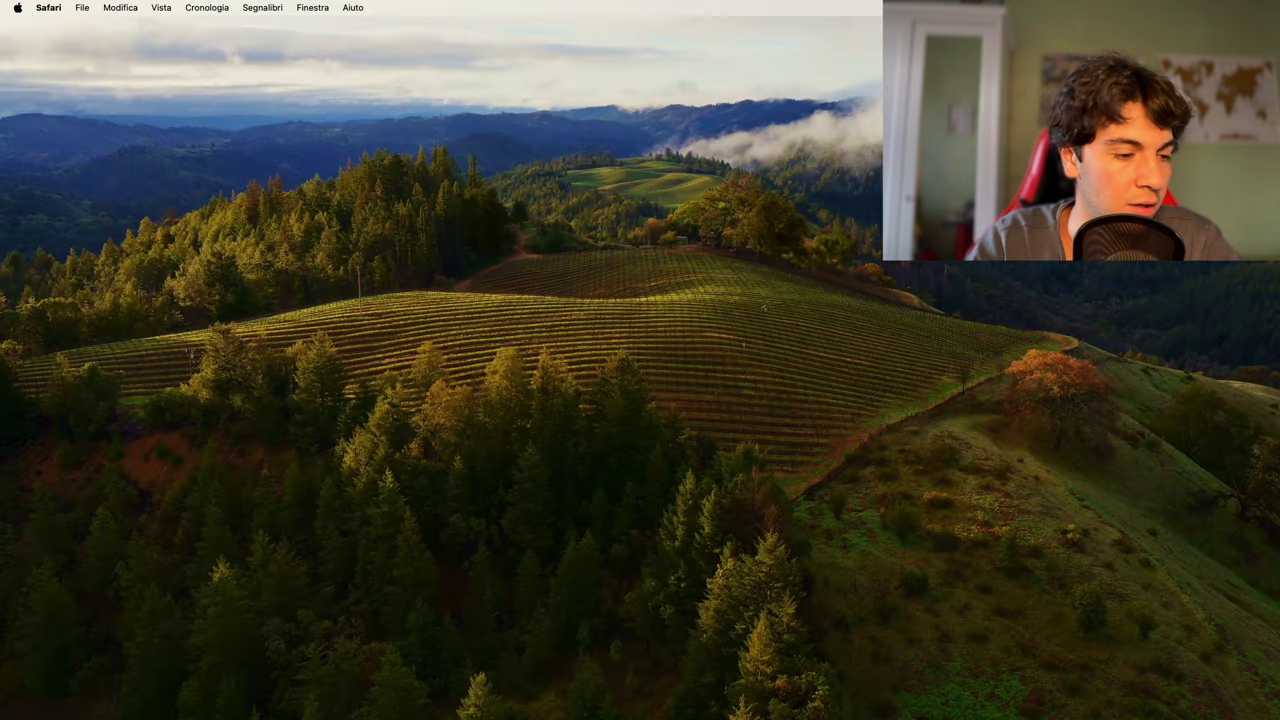
pyautogui.press('super+Tab')
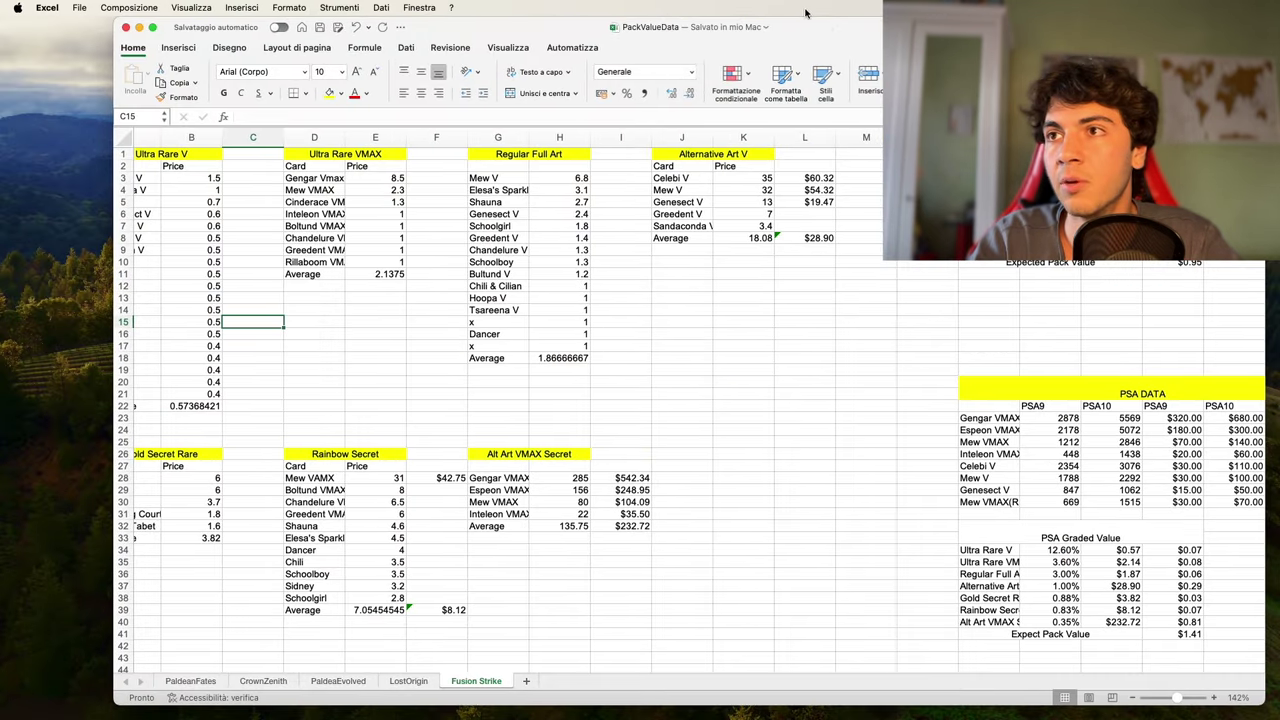
pyautogui.doubleClick(826, 27)
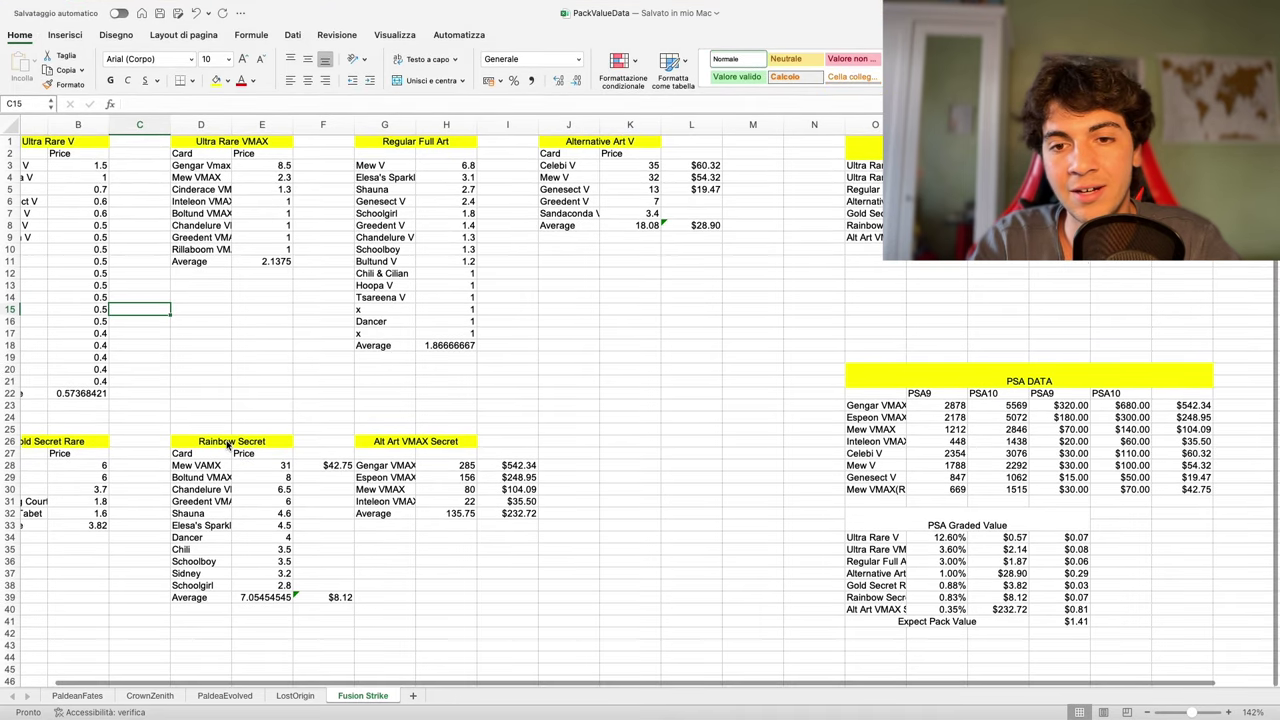
pyautogui.hscroll(-2, 235, 440)
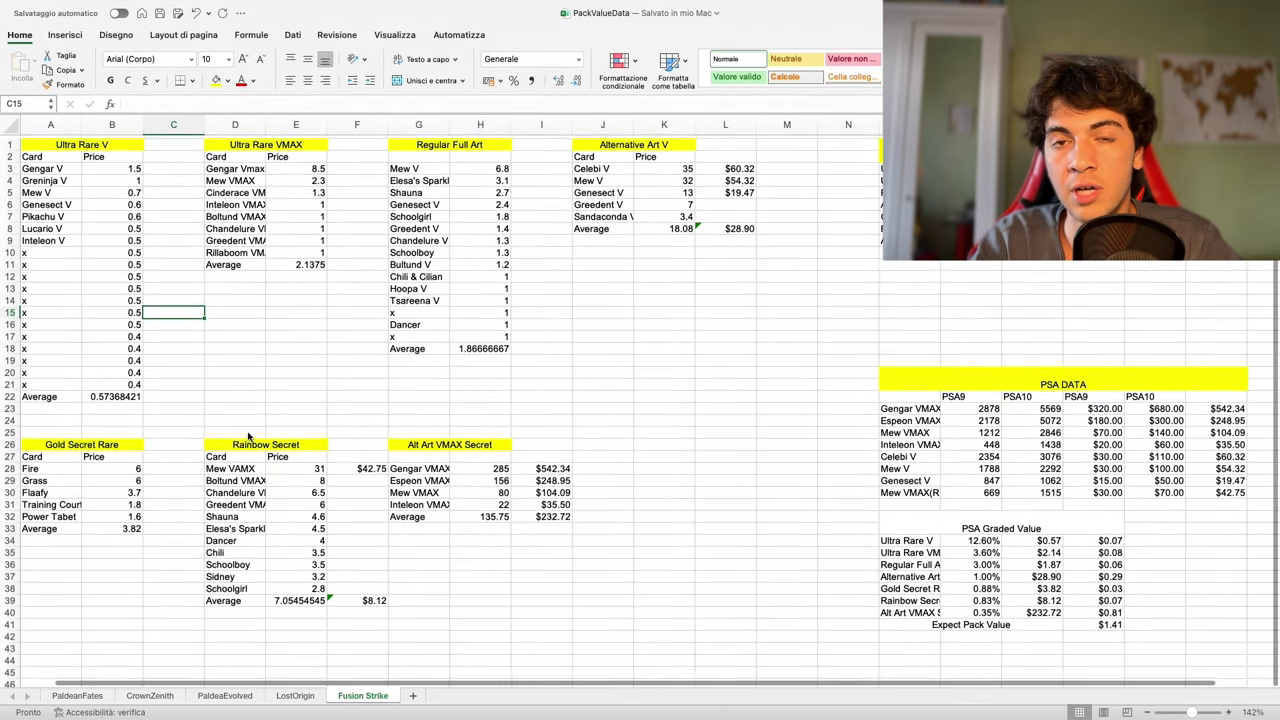
pyautogui.click(199, 325)
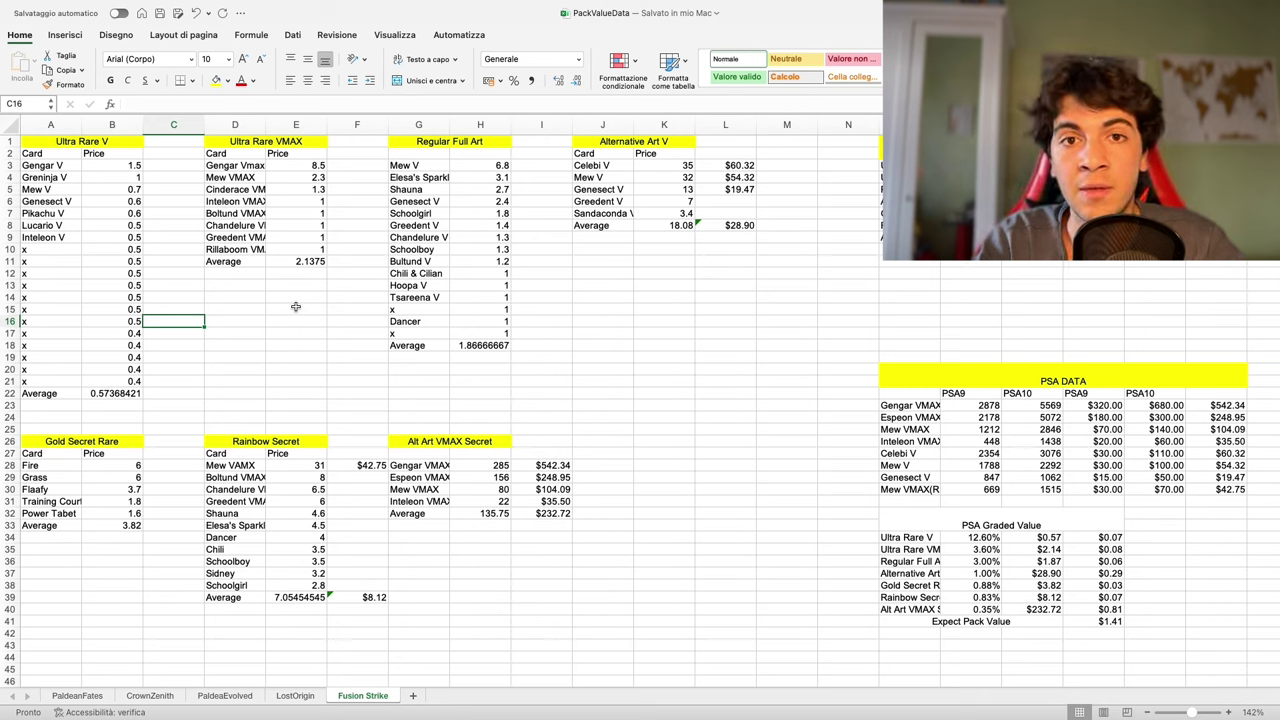
pyautogui.click(250, 360)
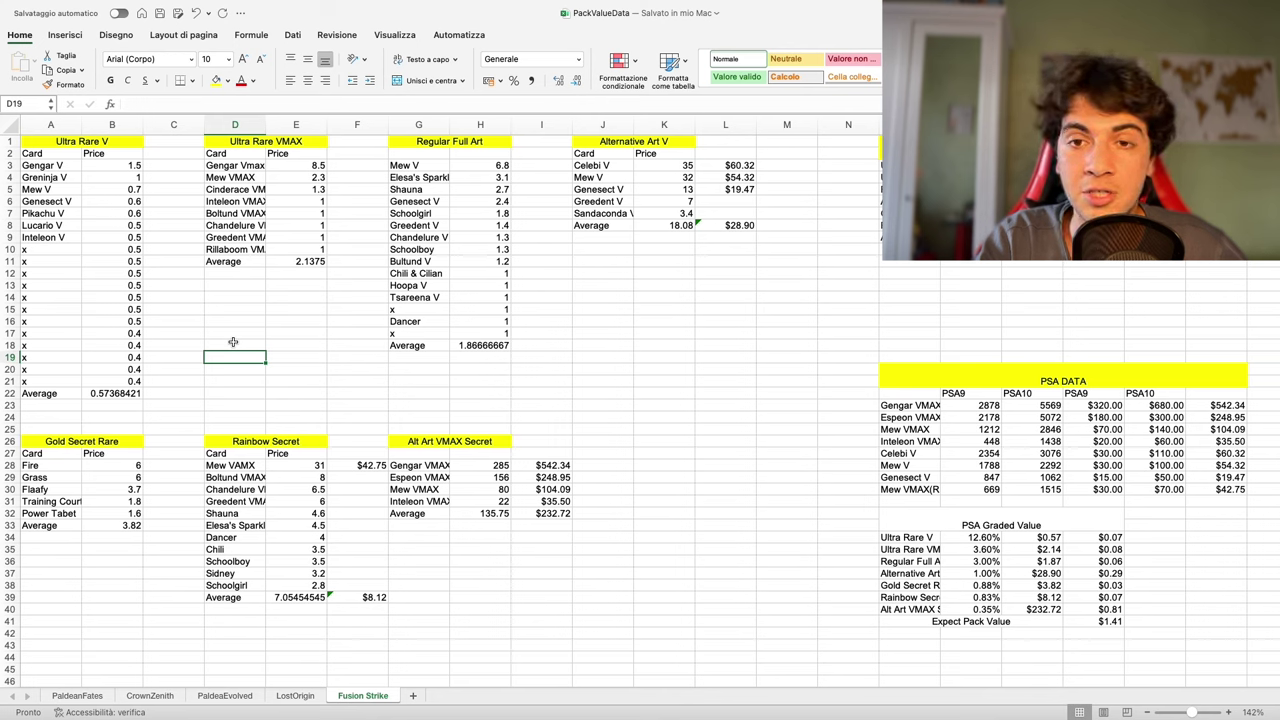
pyautogui.click(274, 358)
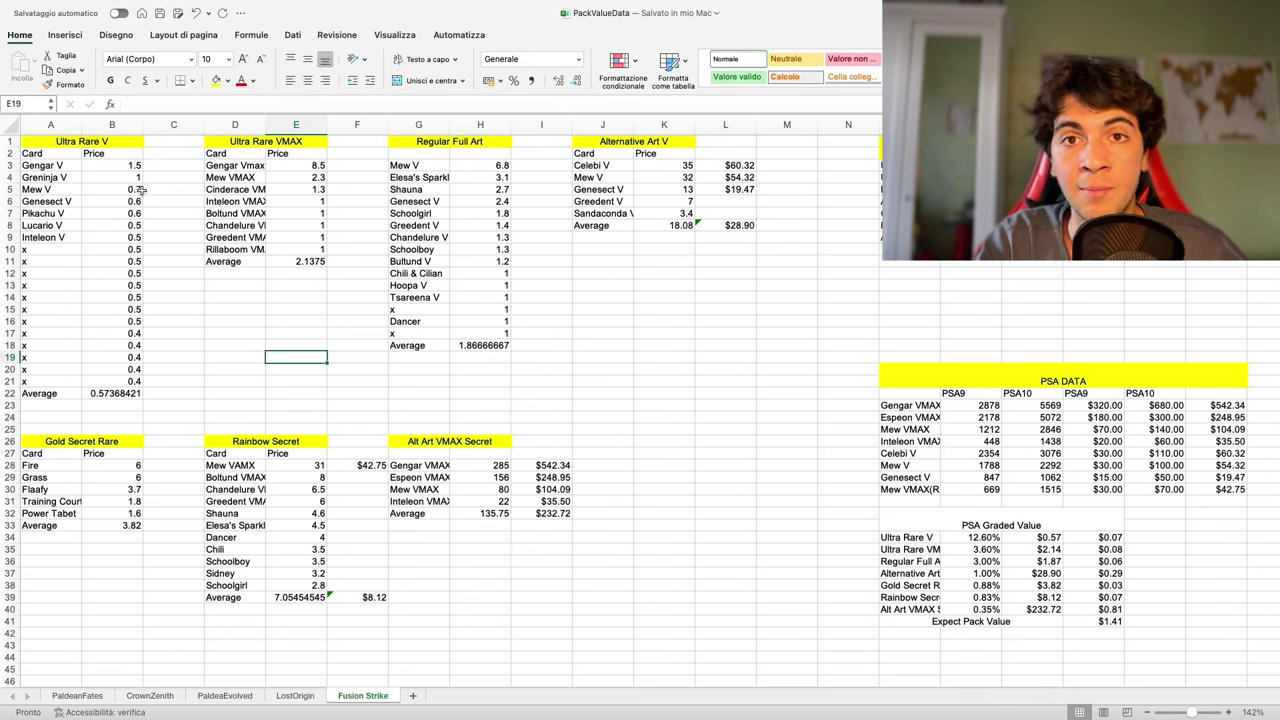
# Step: Go through the Ultra Rare V card prices in B3:B21 of the Fusion Strike sheet
pyautogui.moveTo(114, 164); pyautogui.dragTo(122, 384)
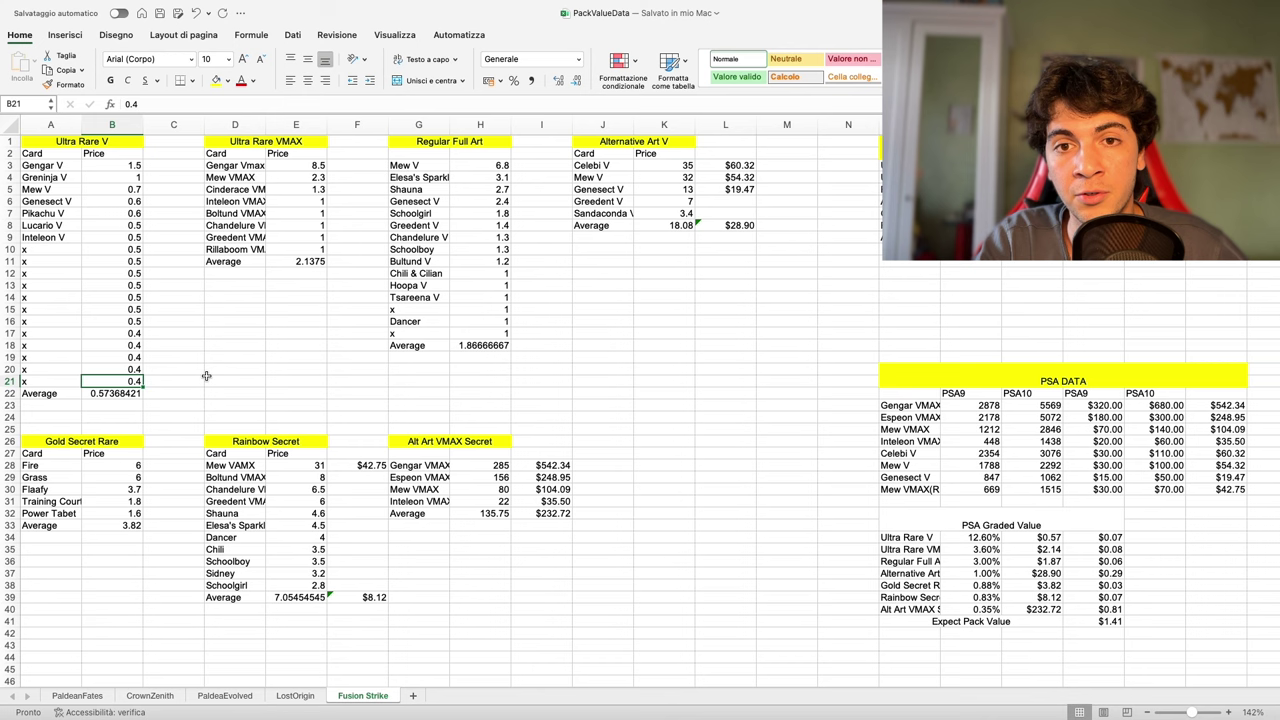
pyautogui.click(206, 377)
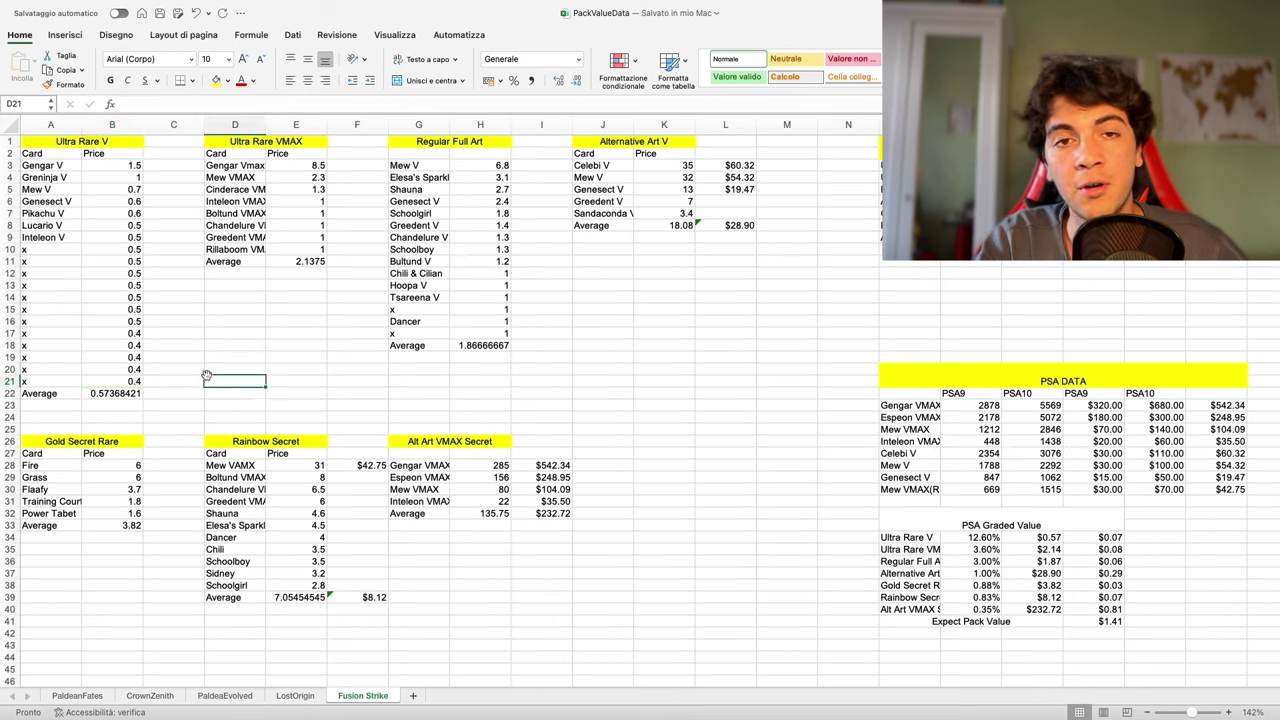
pyautogui.moveTo(105, 165); pyautogui.dragTo(118, 383)
pyautogui.click(118, 381)
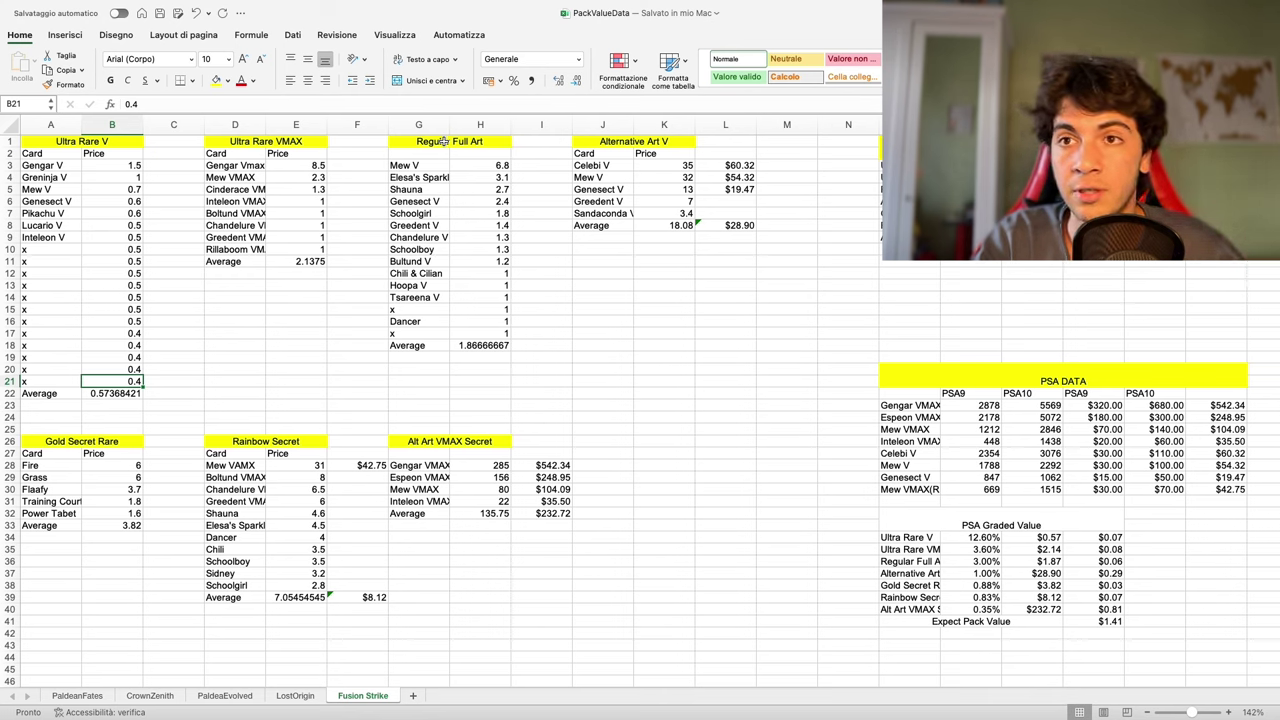
# Step: Point out the Alternative Art V heading and the Gold Secret Rare, Rainbow Secret and Alt Art VMAX Secret headings in row 26
pyautogui.click(592, 145)
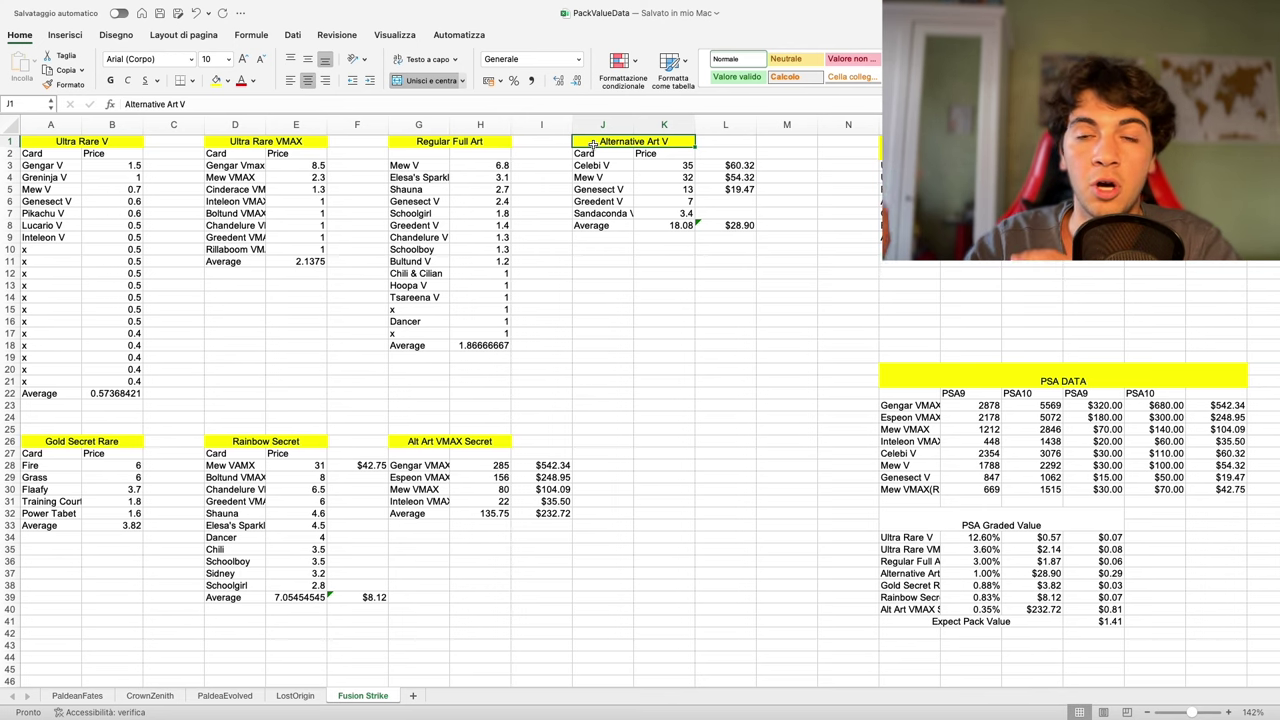
pyautogui.click(66, 441)
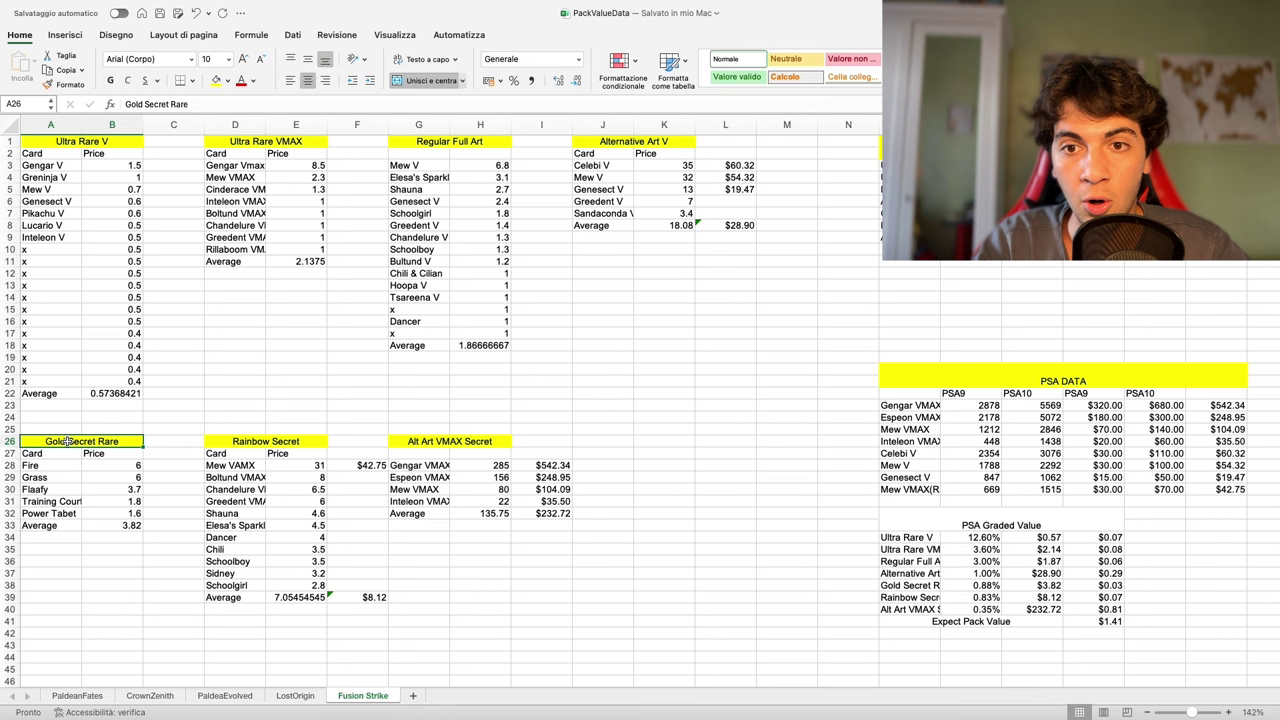
pyautogui.moveTo(66, 441); pyautogui.dragTo(455, 441)
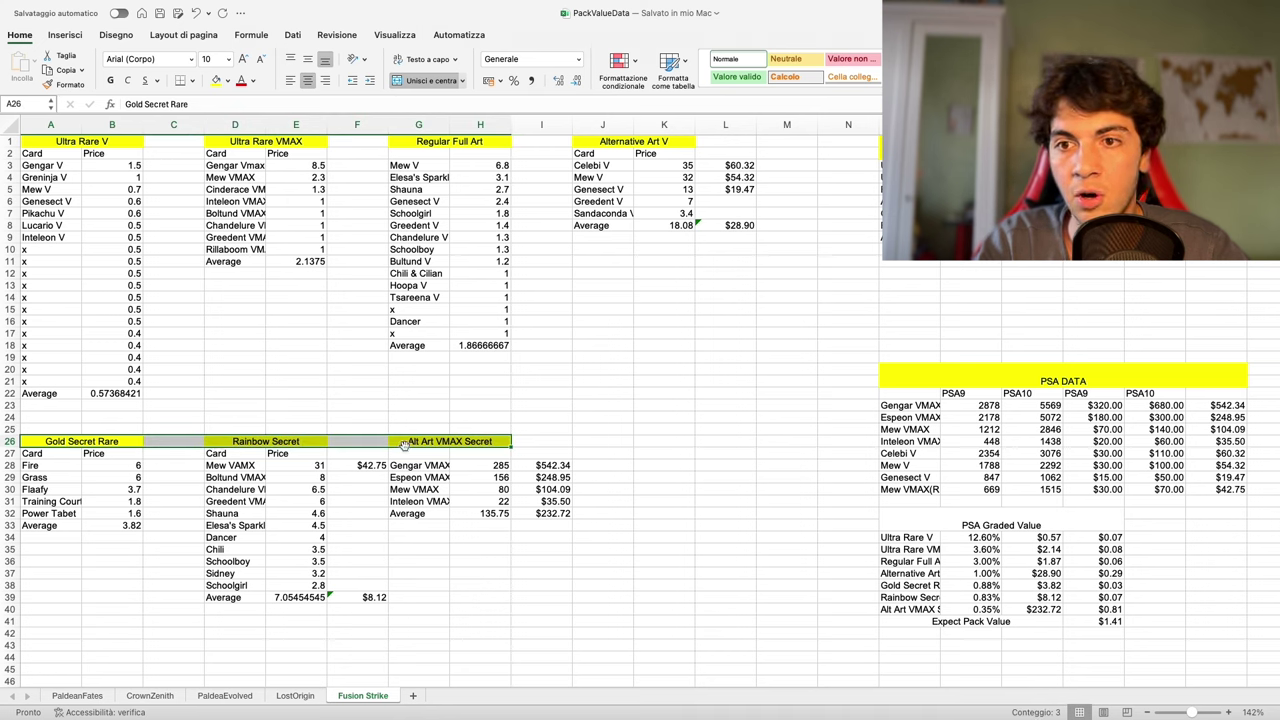
pyautogui.click(386, 403)
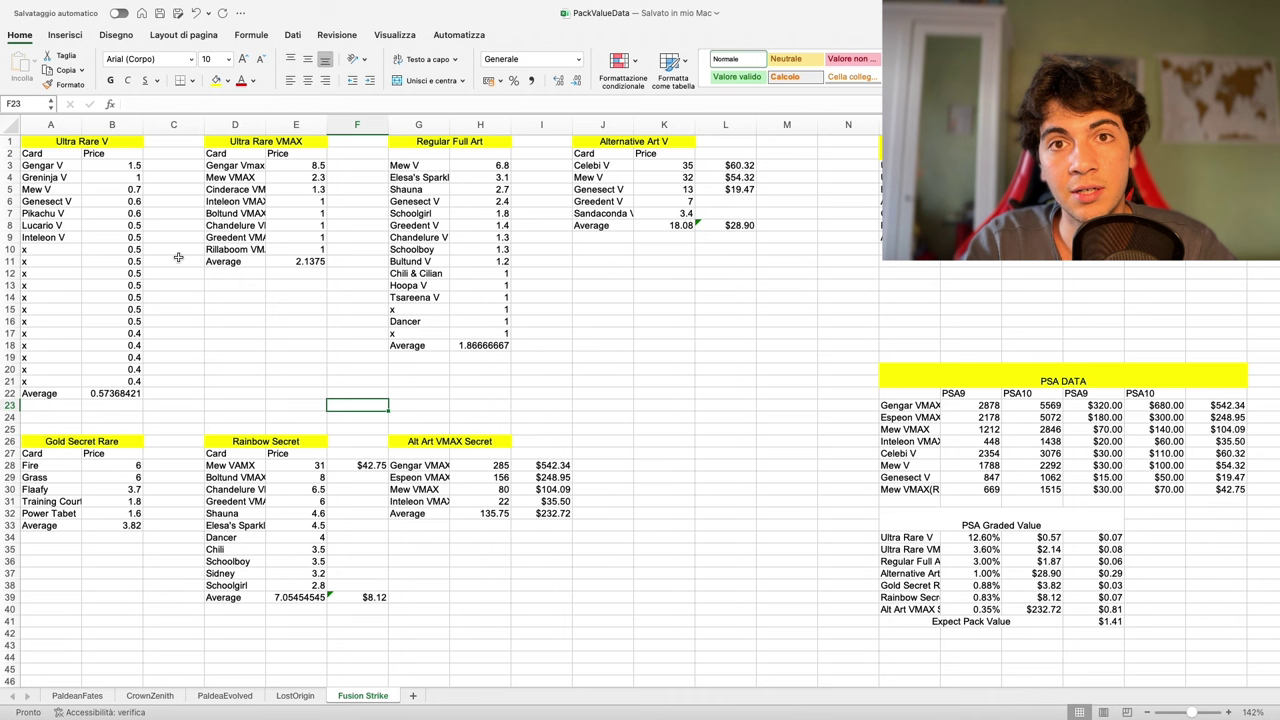
# Step: Check the average price cells of the Ultra Rare V, Ultra Rare VMAX and Regular Full Art tables
pyautogui.click(124, 393)
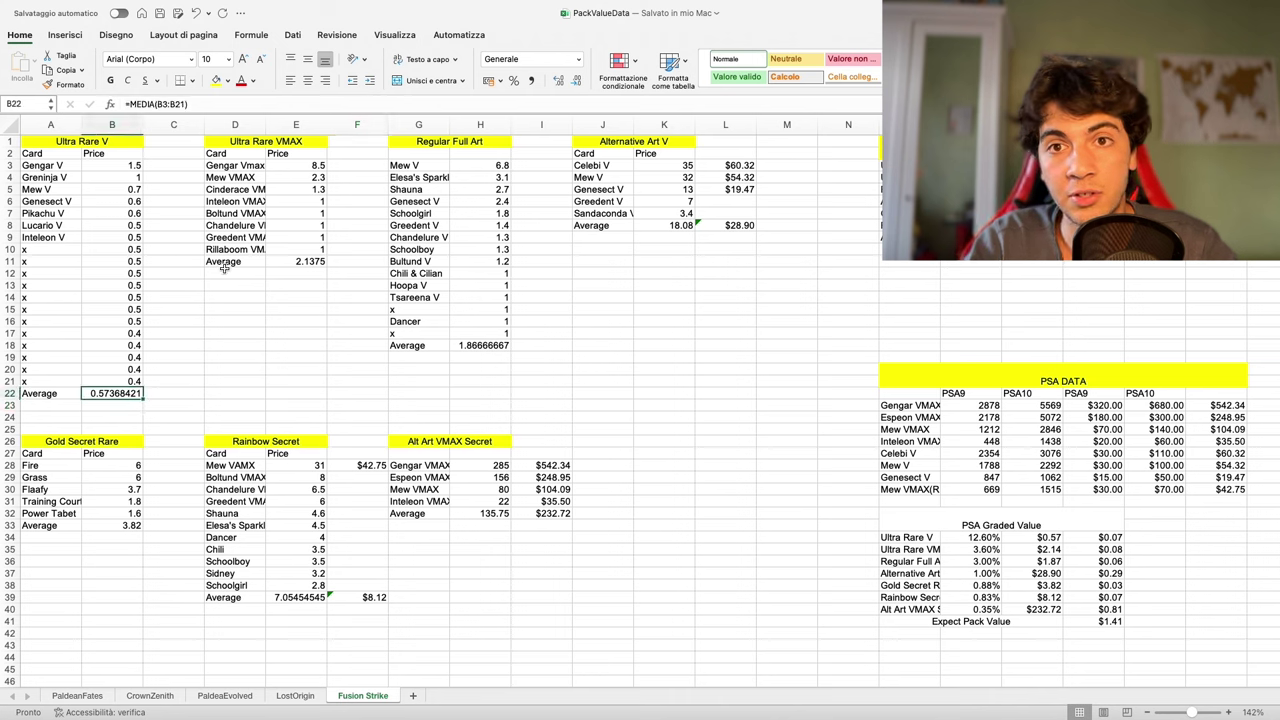
pyautogui.moveTo(222, 262); pyautogui.dragTo(300, 262)
pyautogui.moveTo(438, 347); pyautogui.dragTo(480, 345)
pyautogui.click(480, 345)
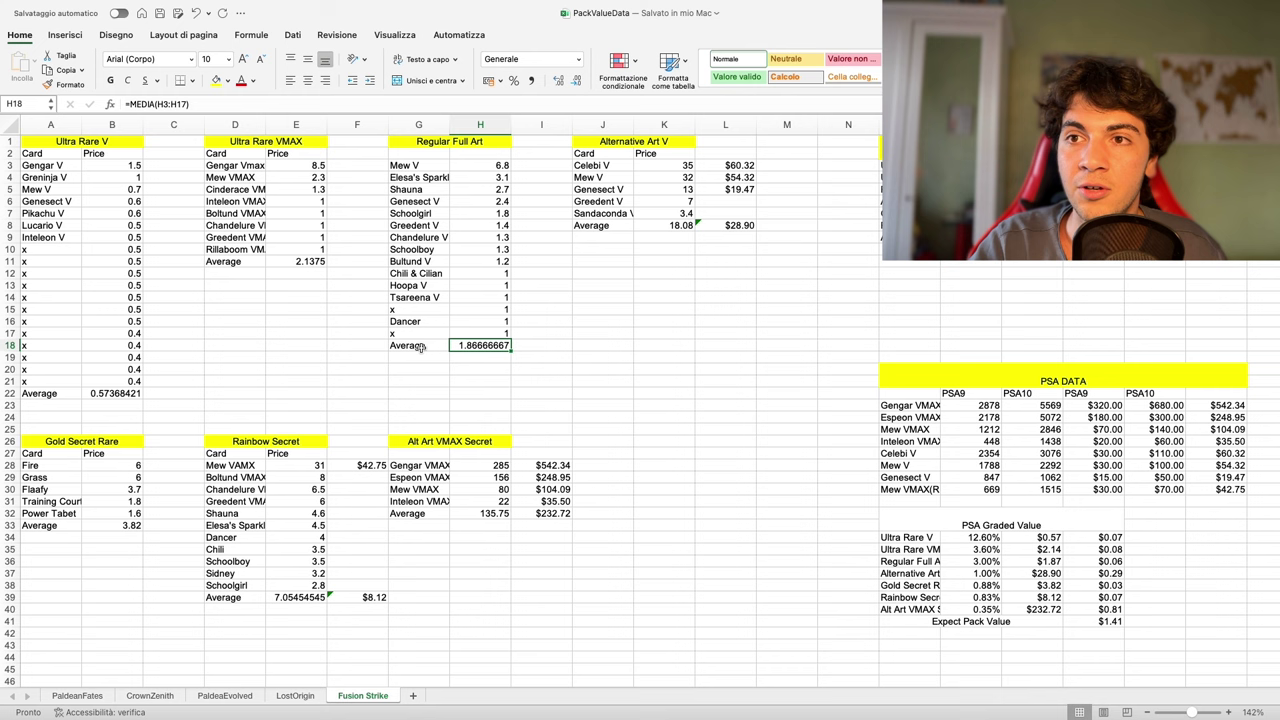
pyautogui.press('Up')
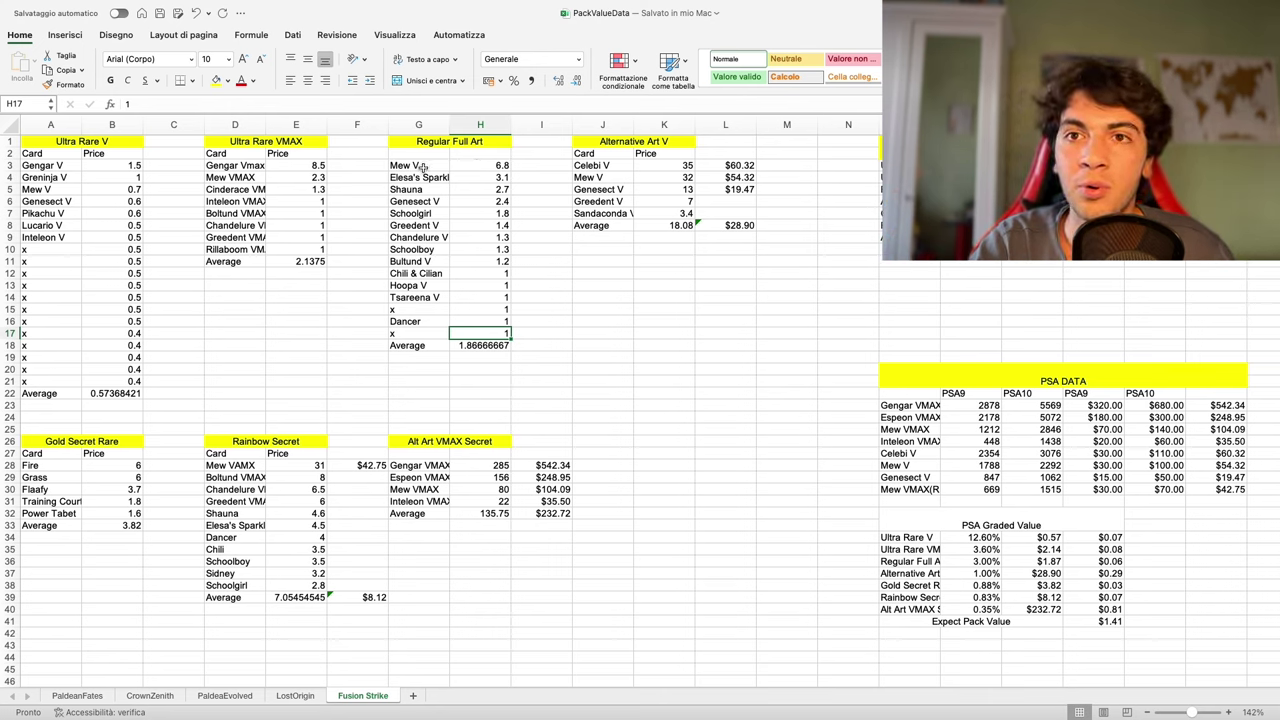
# Step: Examine the Ultra Rare VMAX table, from its heading through the Gengar Vmax, Mew VMAX and Chandelure VMAX entries
pyautogui.click(231, 166)
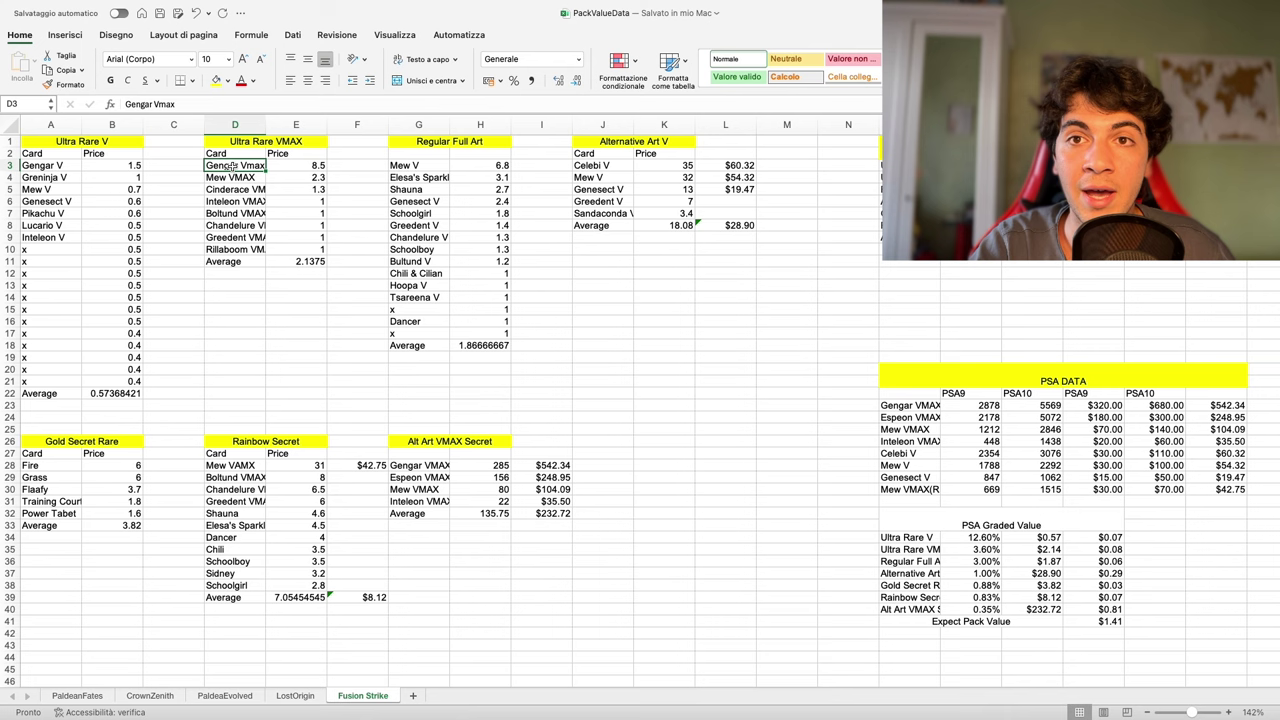
pyautogui.click(233, 142)
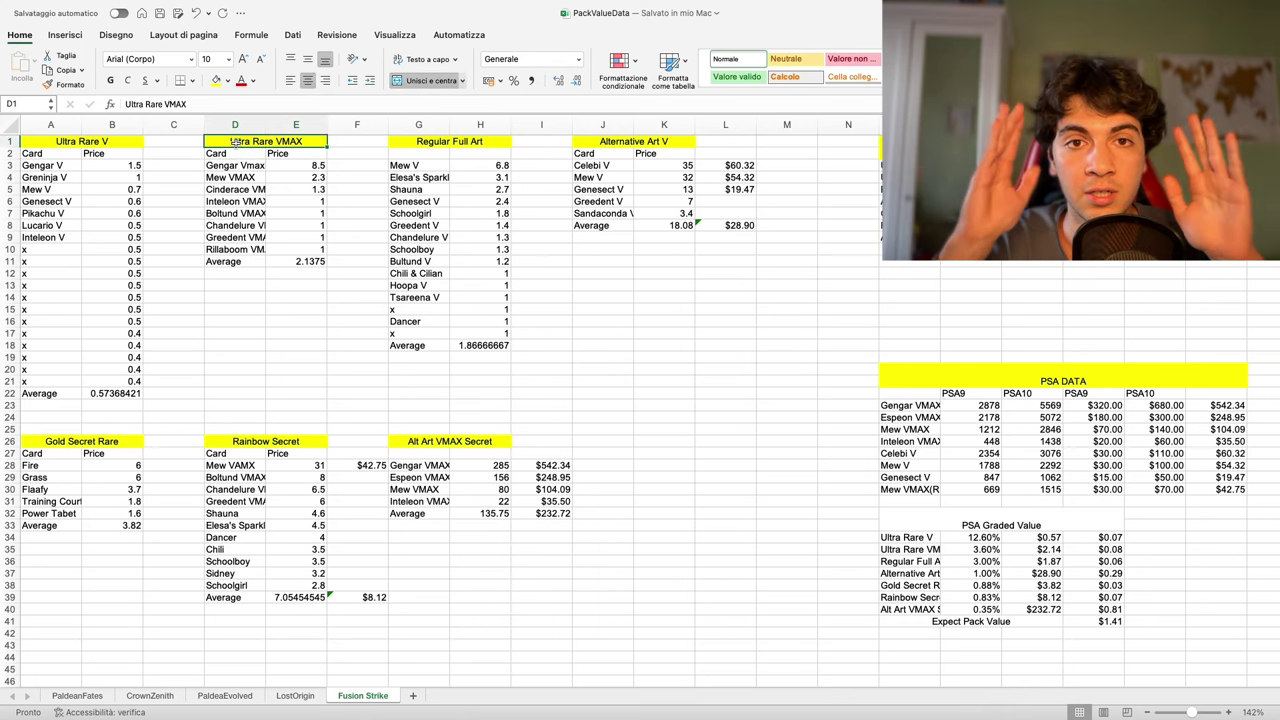
pyautogui.click(236, 167)
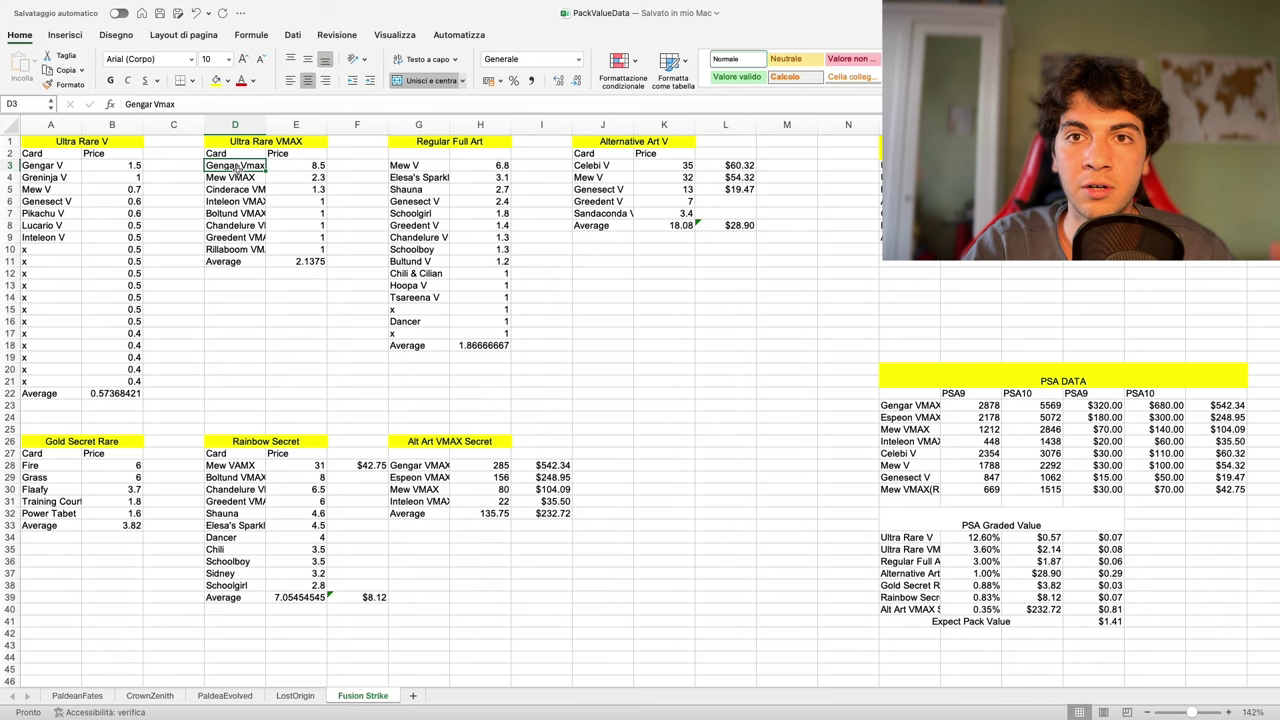
pyautogui.click(237, 174)
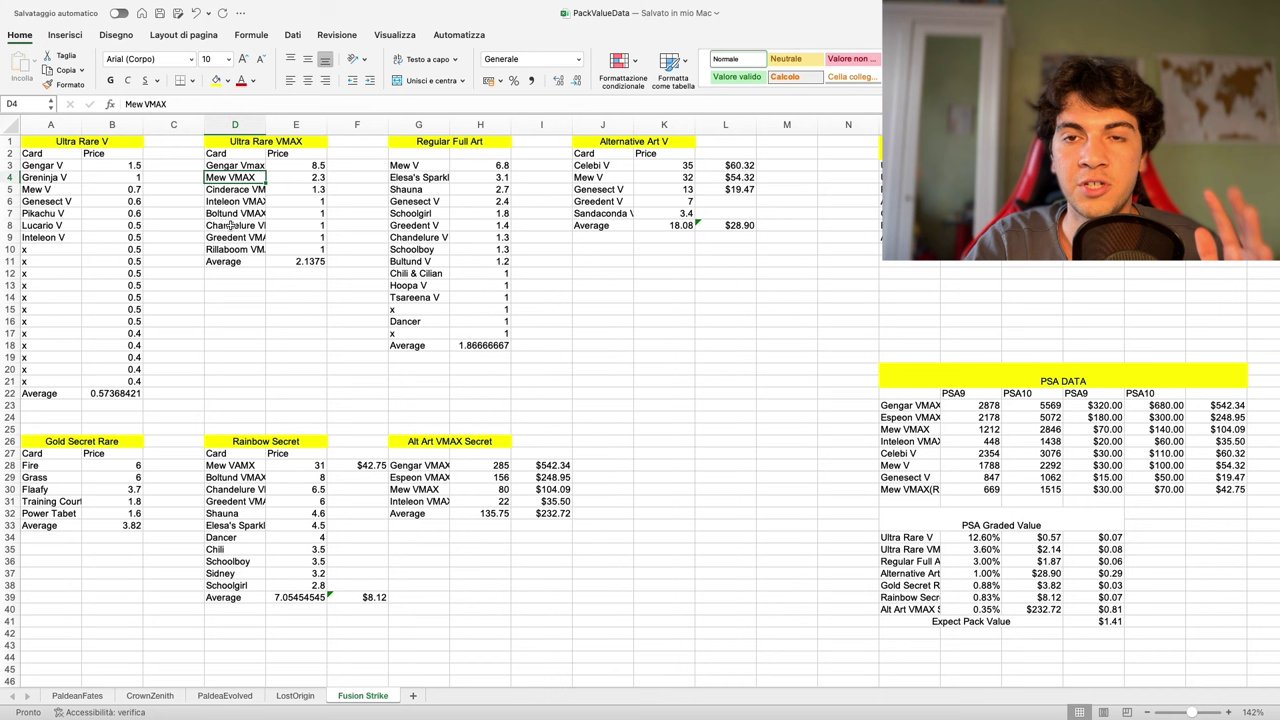
pyautogui.click(233, 225)
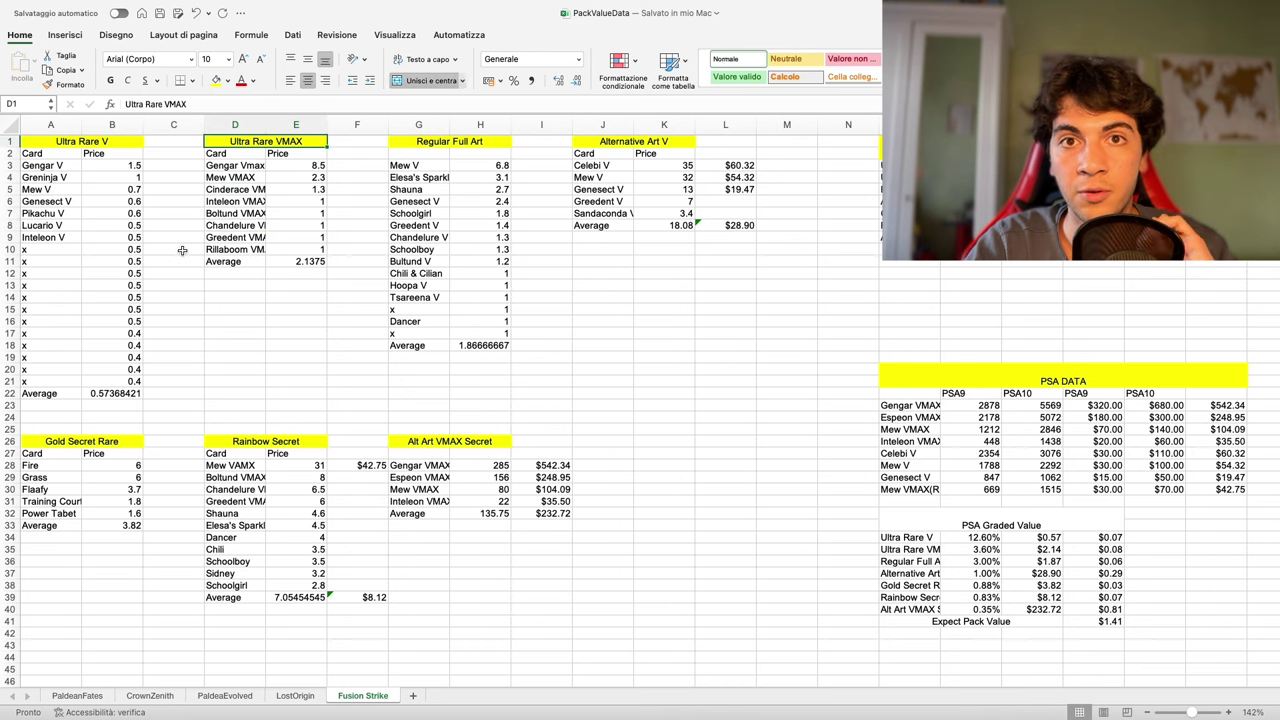
# Step: Point out the Regular Full Art and Alternative Art V headings and the Celebi V and Mew V entries of the Alternative Art V table
pyautogui.click(78, 153)
pyautogui.click(433, 143)
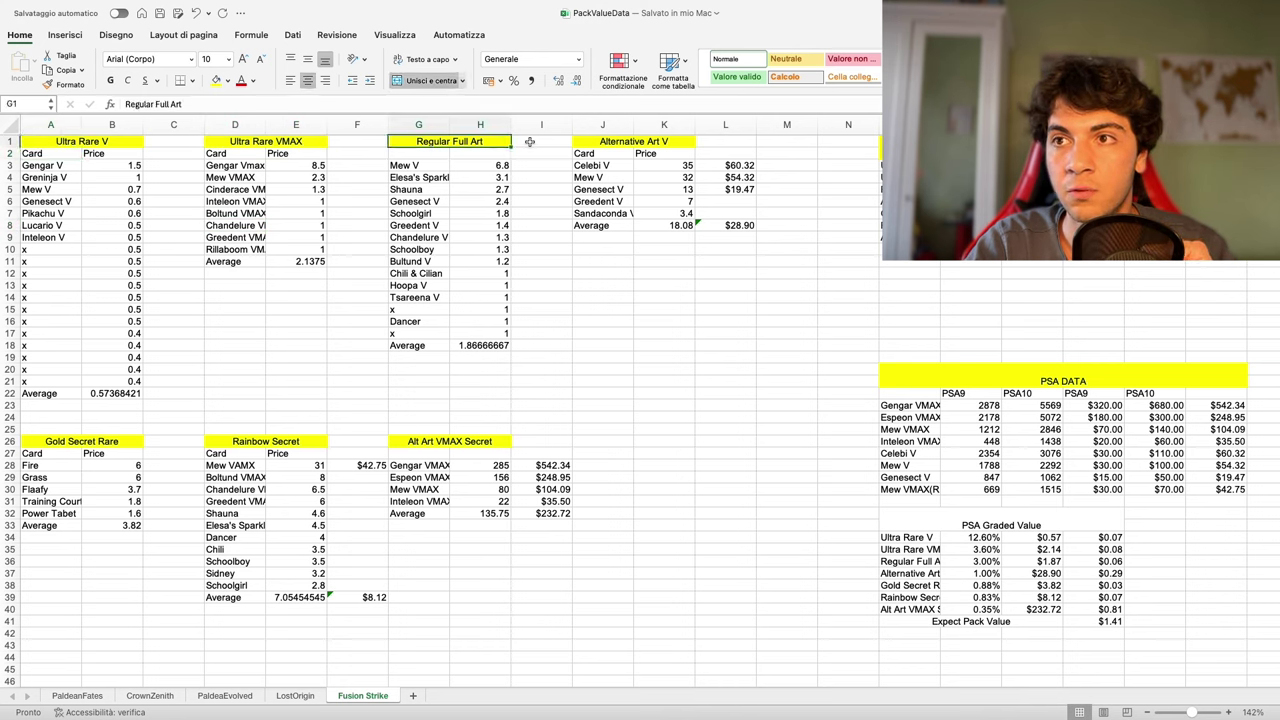
pyautogui.click(626, 142)
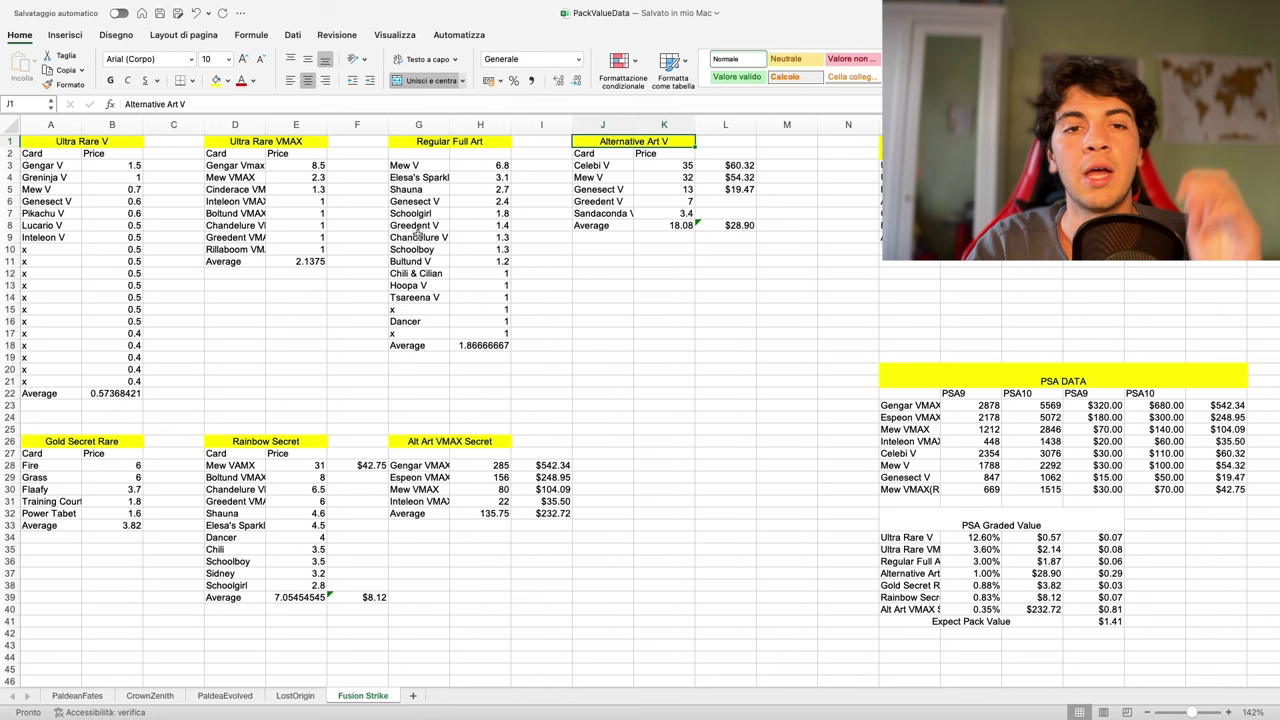
pyautogui.click(620, 168)
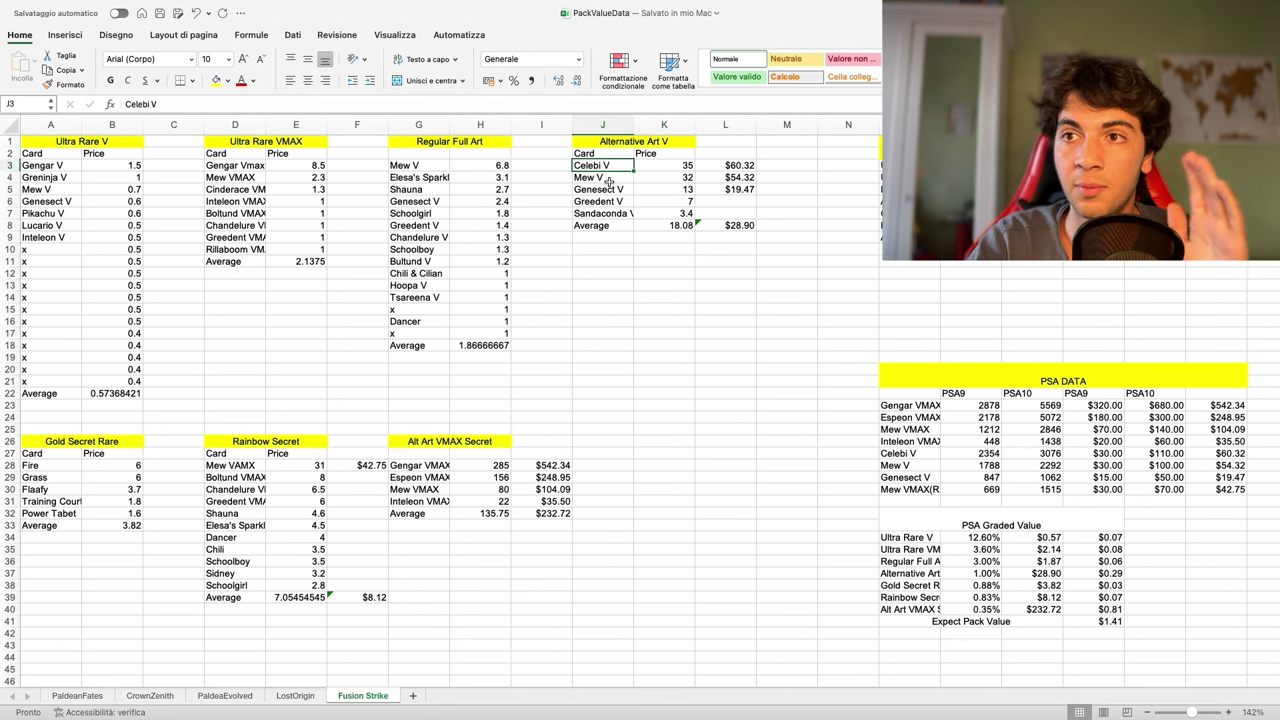
pyautogui.click(606, 181)
pyautogui.click(531, 246)
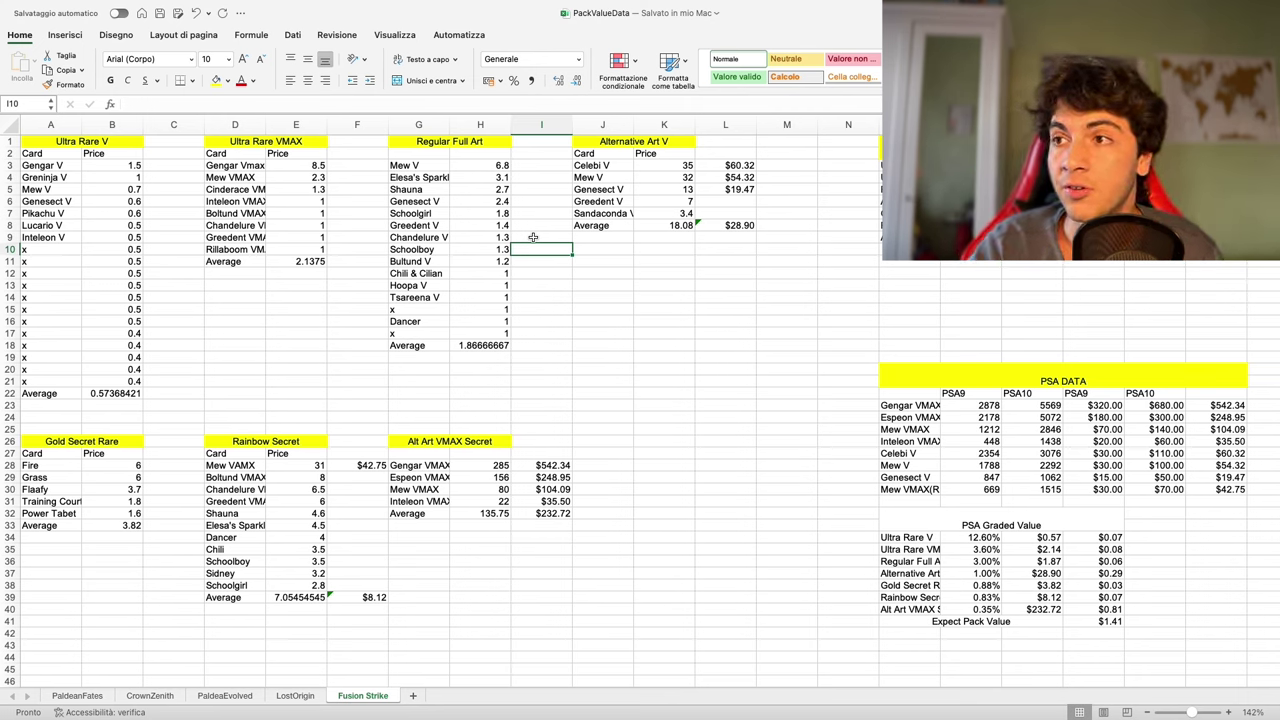
# Step: Check the Average label and formula in row 18 of the Regular Full Art table
pyautogui.moveTo(421, 345); pyautogui.dragTo(470, 345)
pyautogui.click(470, 345)
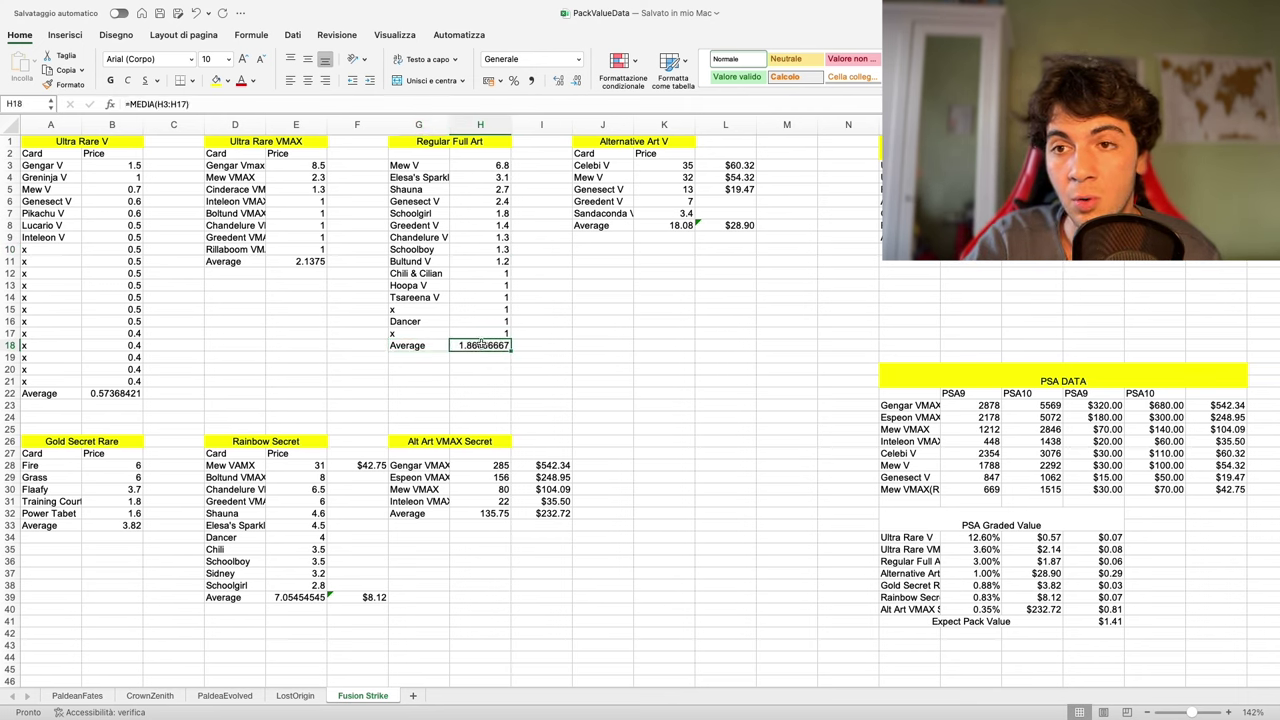
pyautogui.click(433, 345)
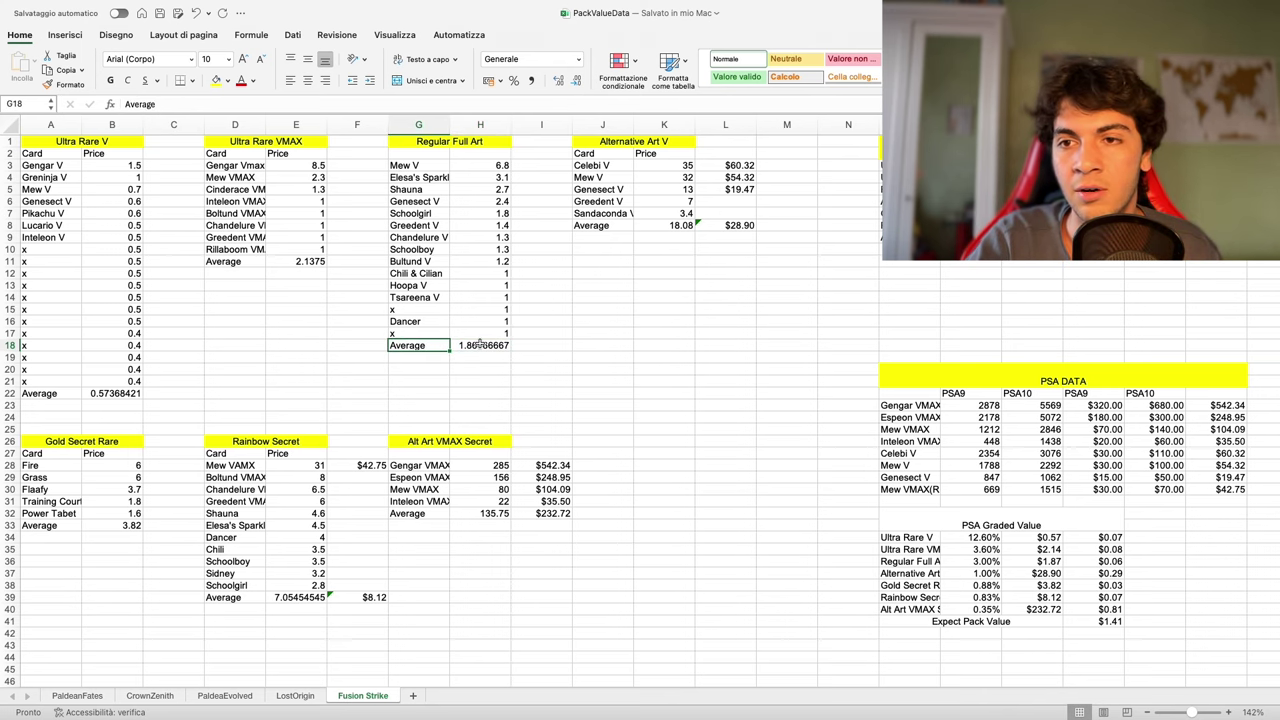
pyautogui.press('Right')
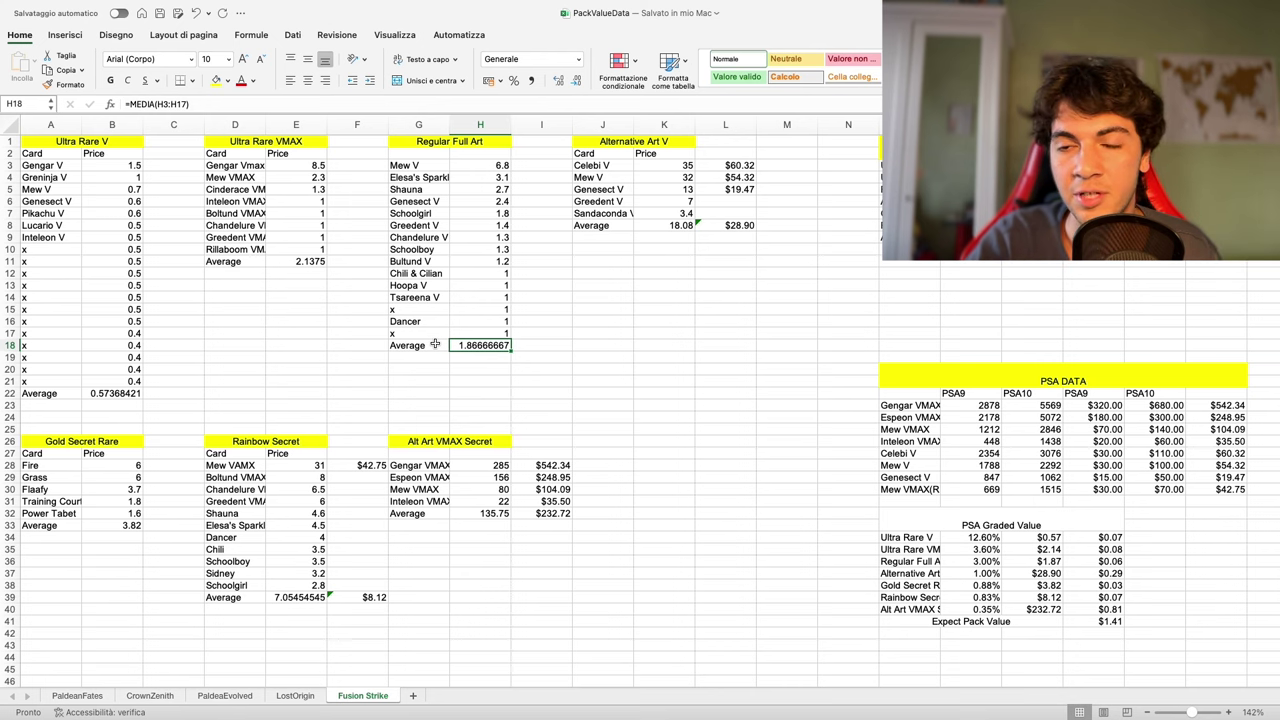
pyautogui.click(528, 333)
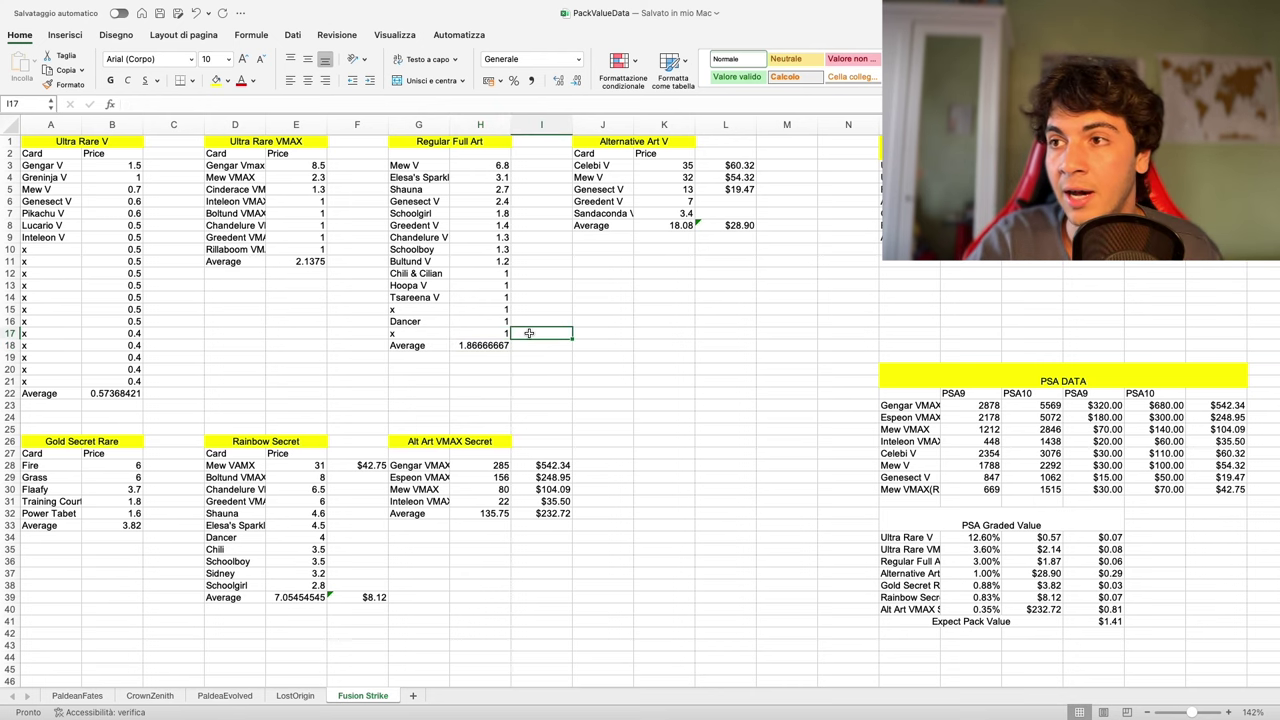
# Step: Review the Raw Cards DATA table at a larger zoom, covering the pull rates in P3:P9 and the Expected Pack Value in R10
pyautogui.hscroll(2, 528, 333)
pyautogui.hscroll(-2, 528, 333)
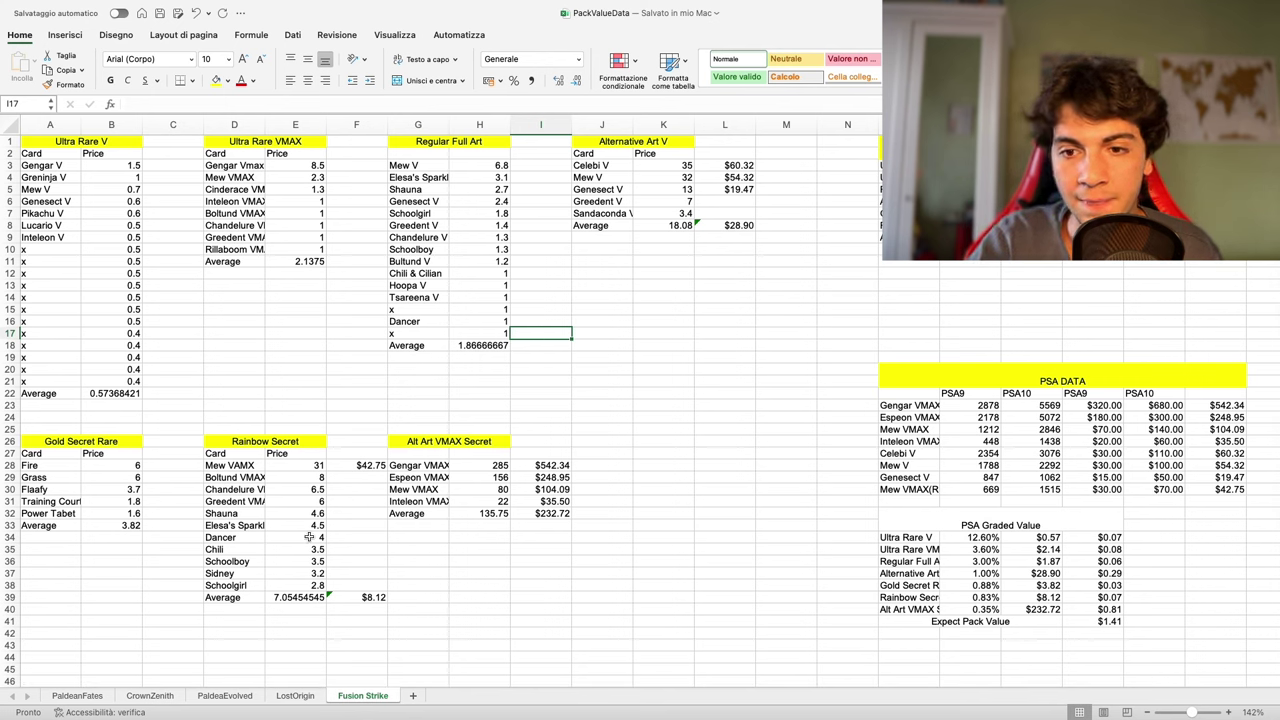
pyautogui.hscroll(7, 497, 440)
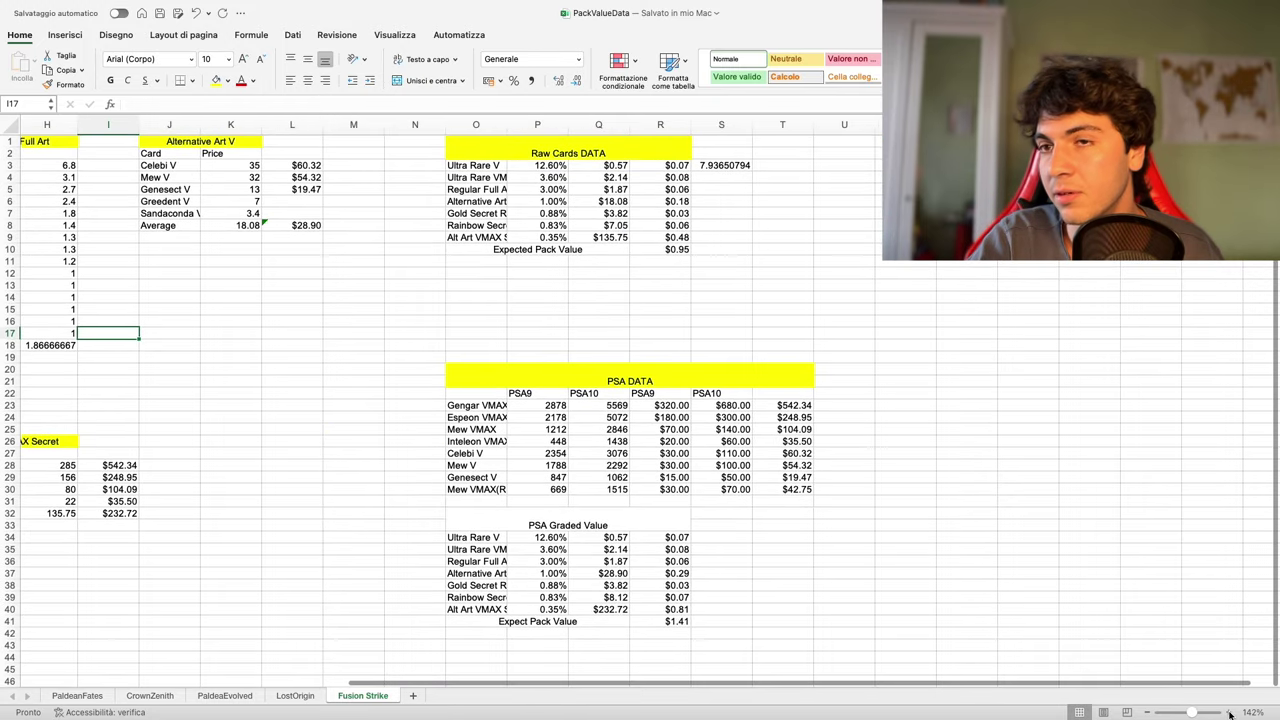
pyautogui.click(1229, 713)
pyautogui.click(1229, 713)
pyautogui.click(1229, 713)
pyautogui.click(621, 160)
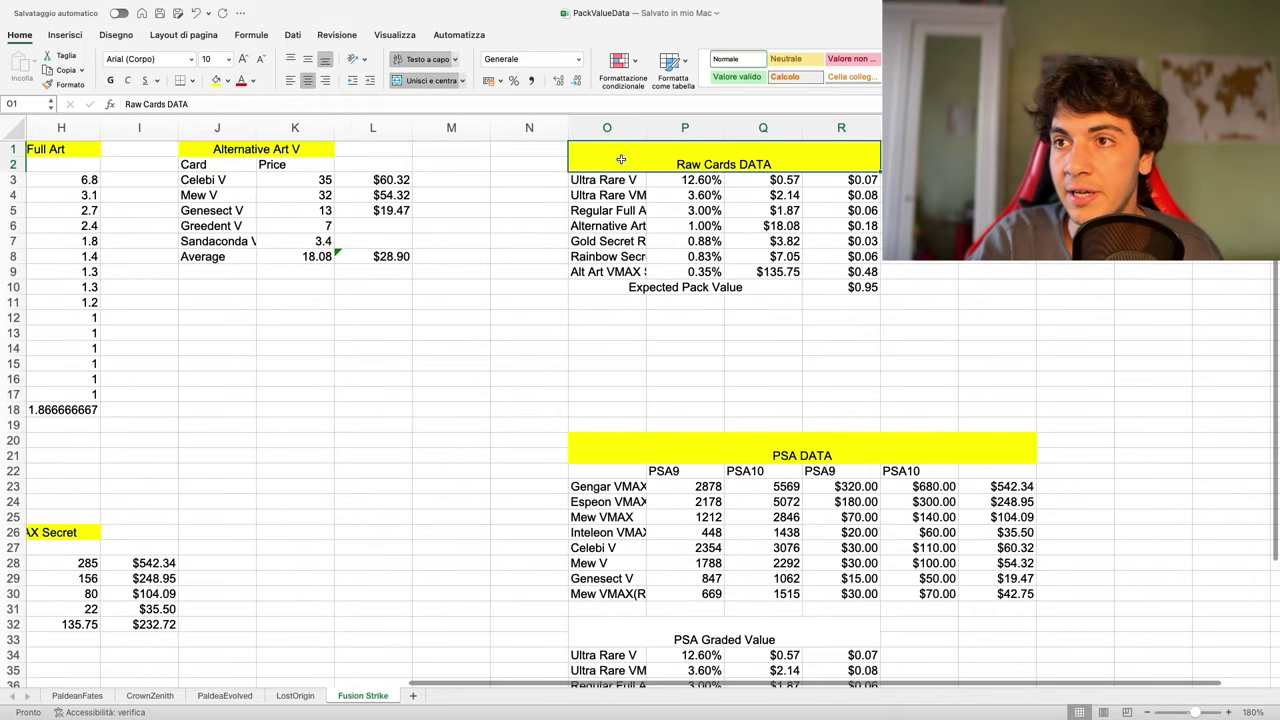
pyautogui.moveTo(698, 182); pyautogui.dragTo(698, 270)
pyautogui.click(698, 270)
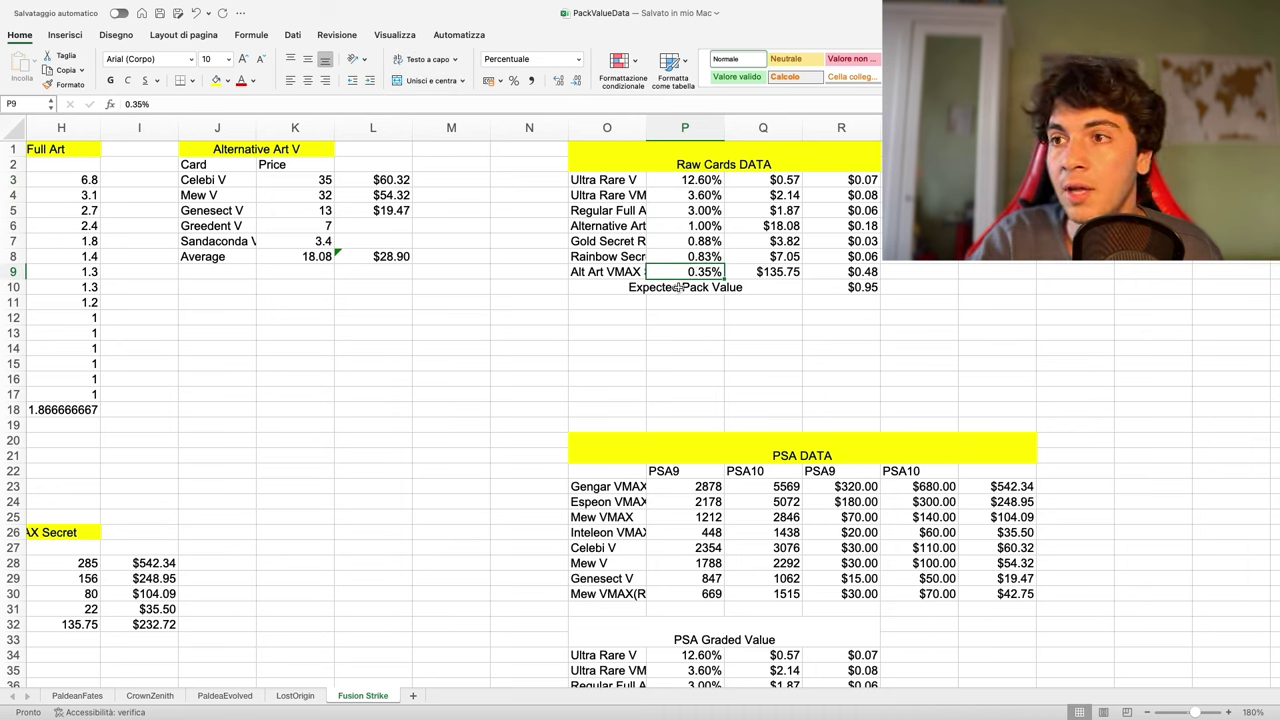
pyautogui.click(684, 286)
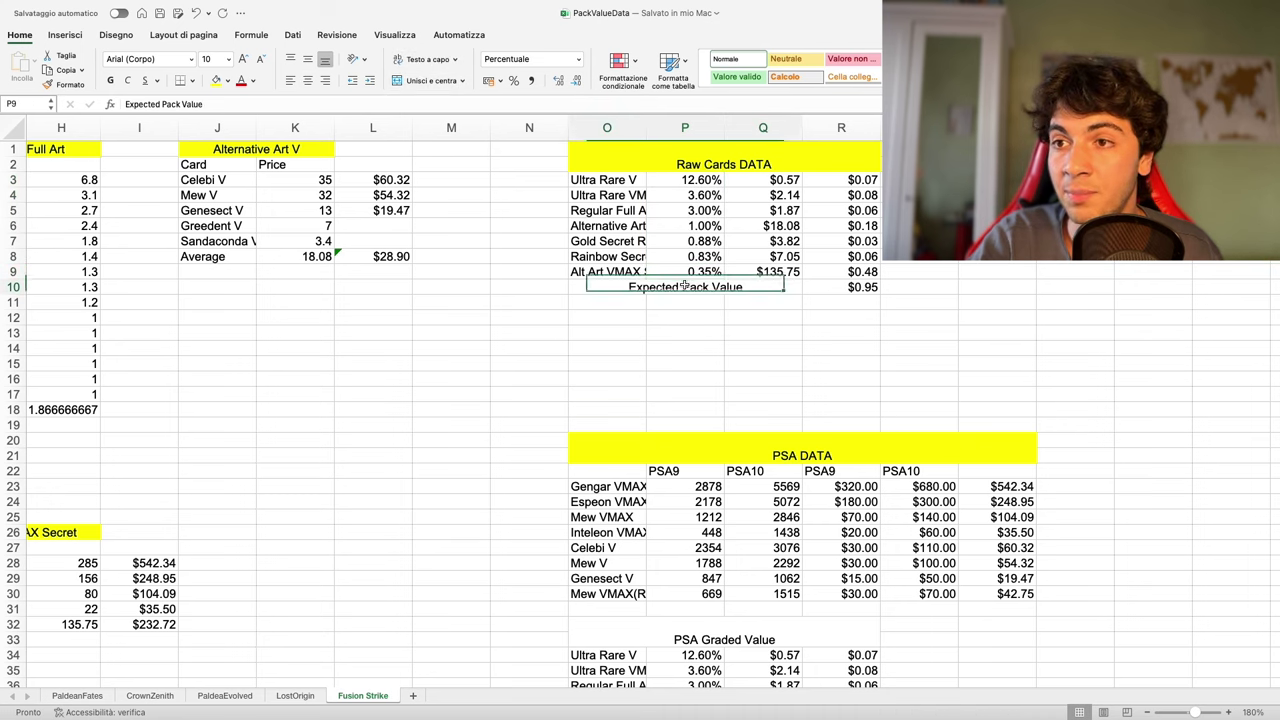
pyautogui.click(838, 286)
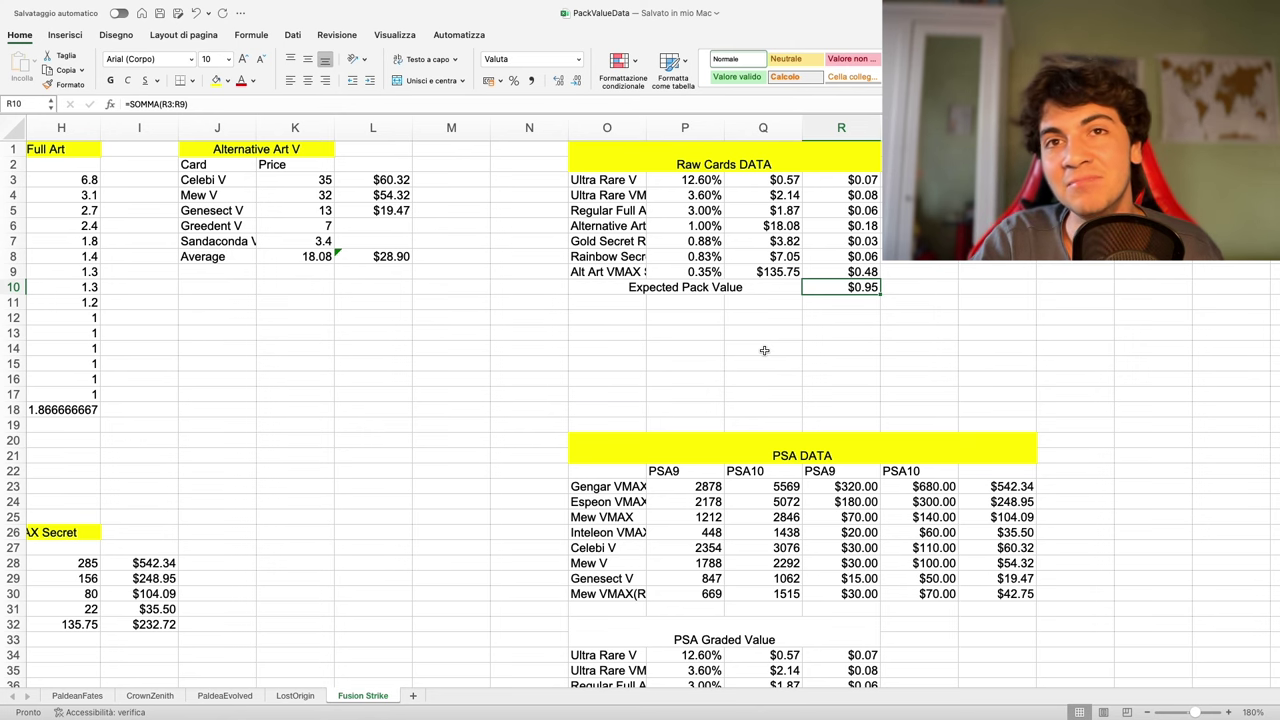
# Step: Review the PSA DATA table's counts and prices in P22:S30 and the graded Expect Pack Value in R41
pyautogui.scroll(-3, 655, 350)
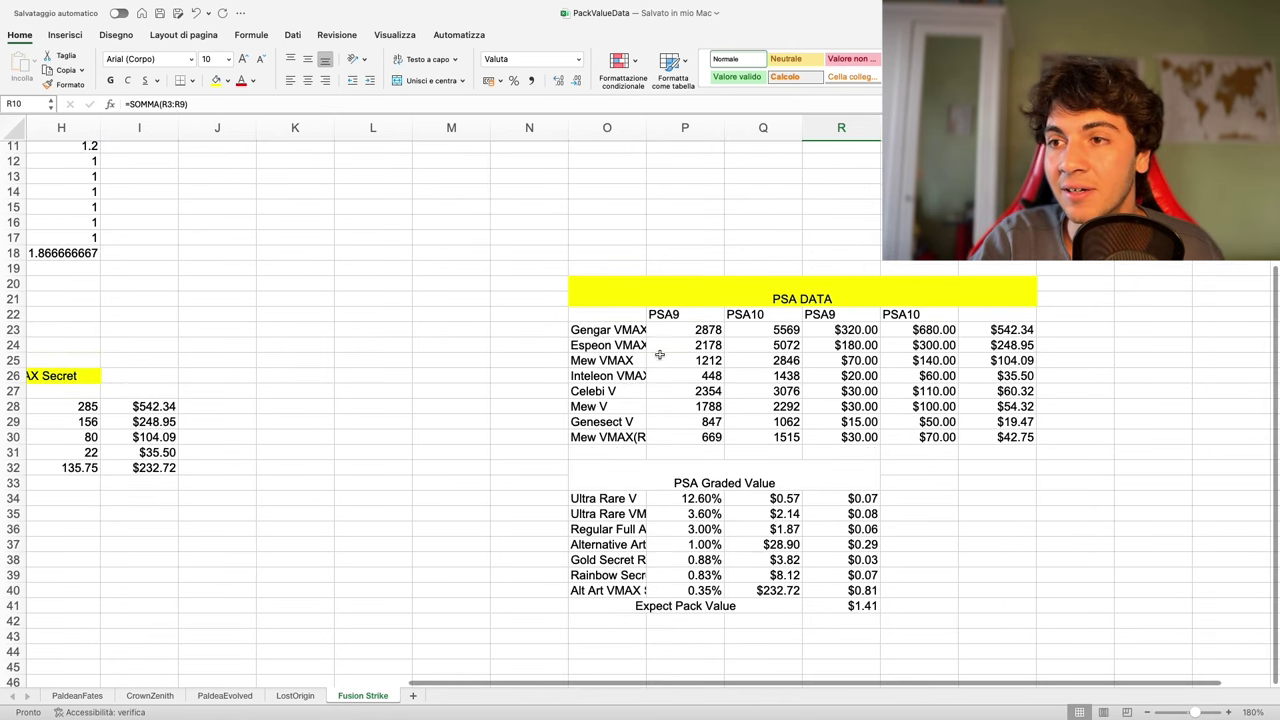
pyautogui.click(719, 303)
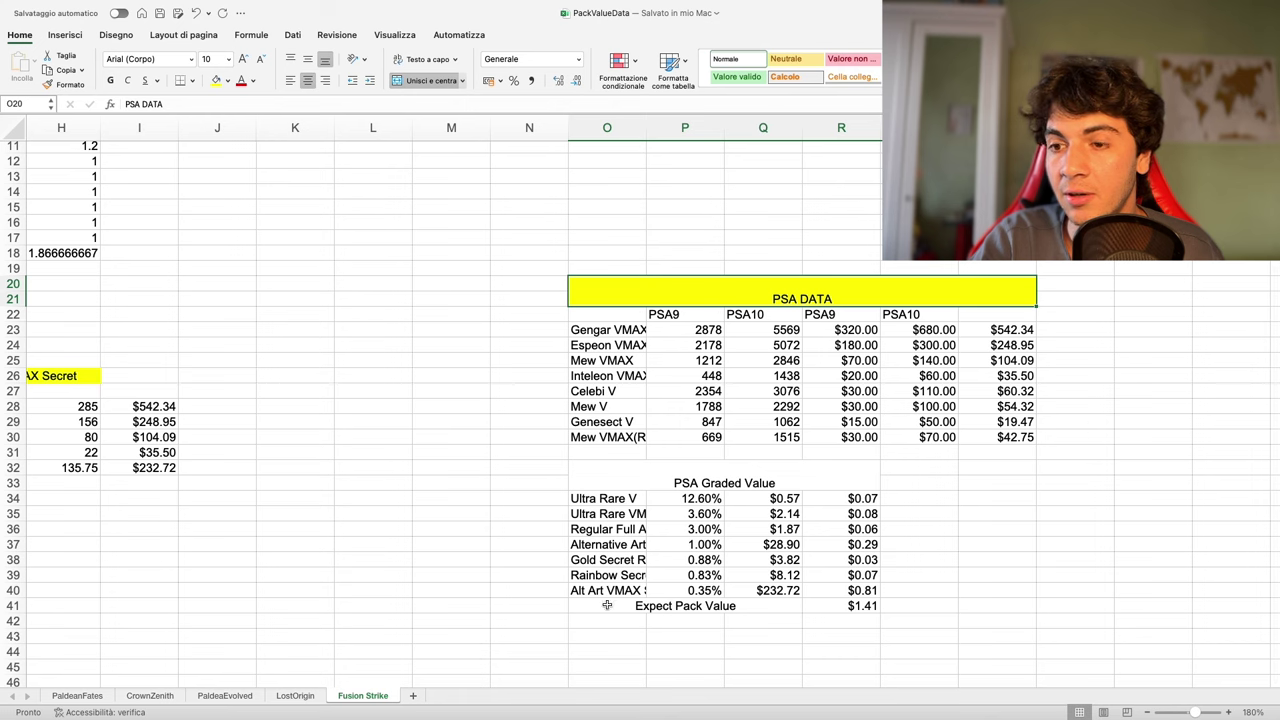
pyautogui.moveTo(607, 605); pyautogui.dragTo(811, 605)
pyautogui.click(811, 605)
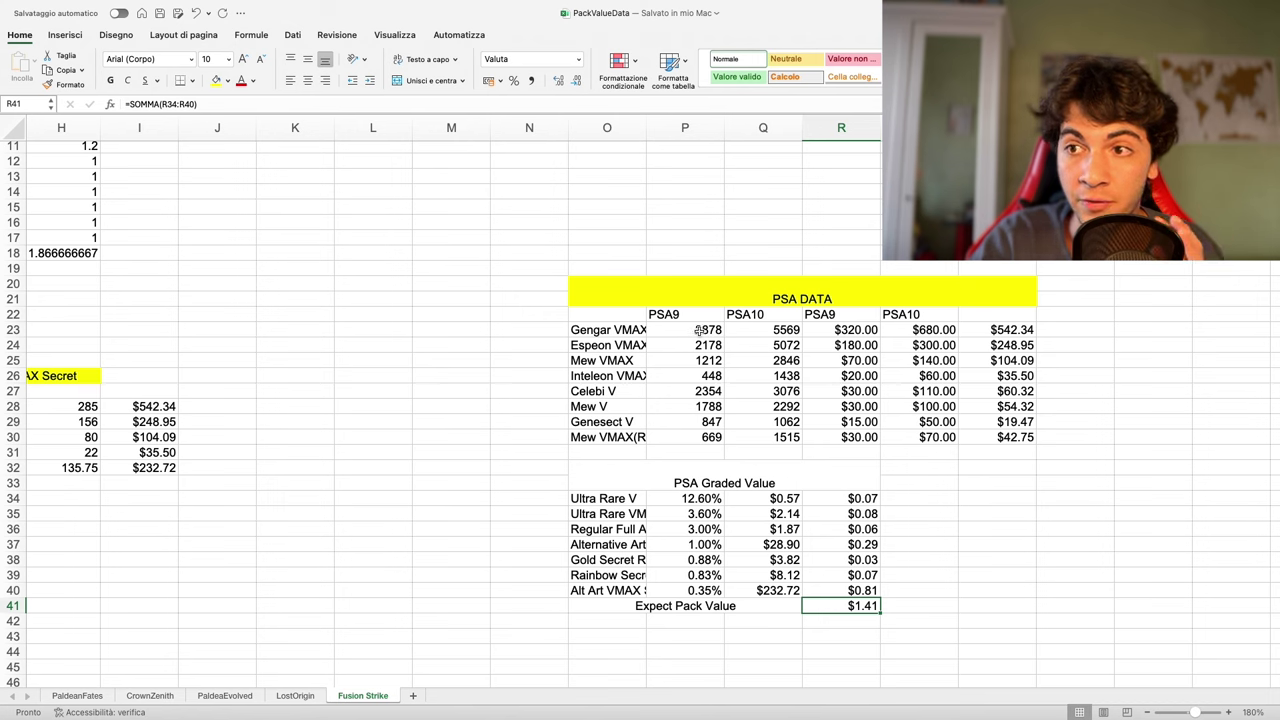
pyautogui.moveTo(676, 316); pyautogui.dragTo(899, 436)
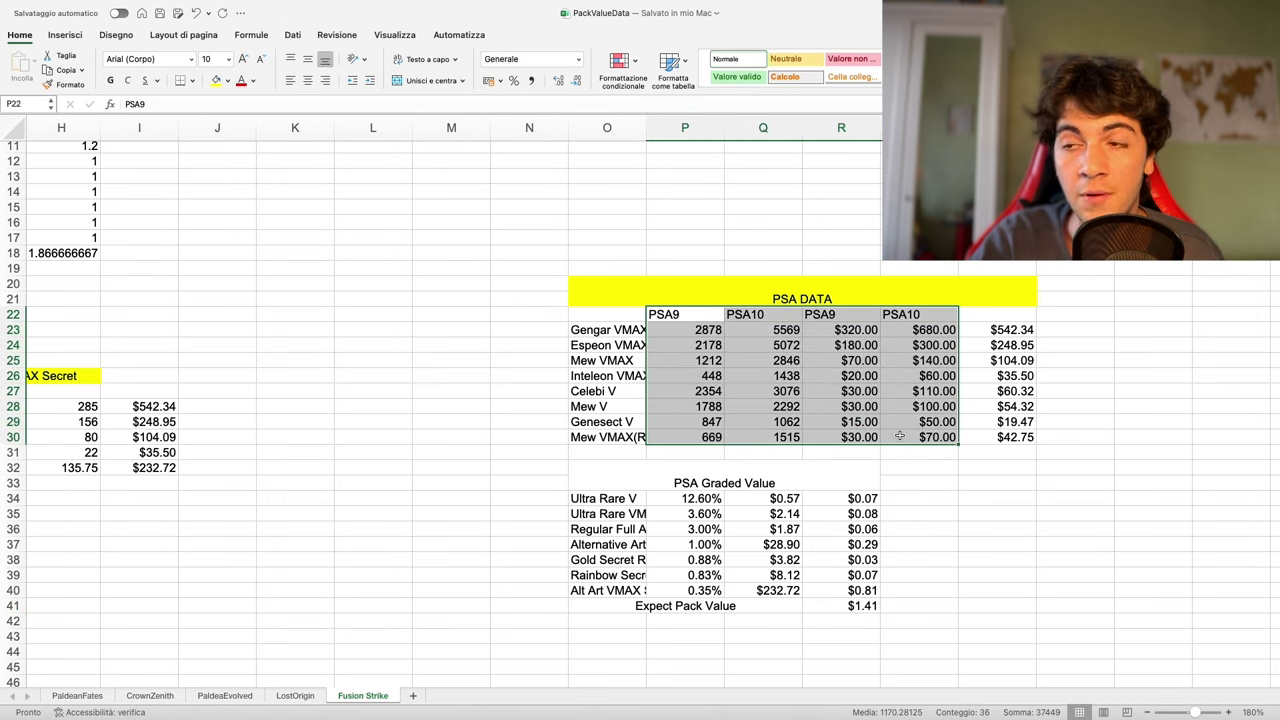
pyautogui.click(700, 288)
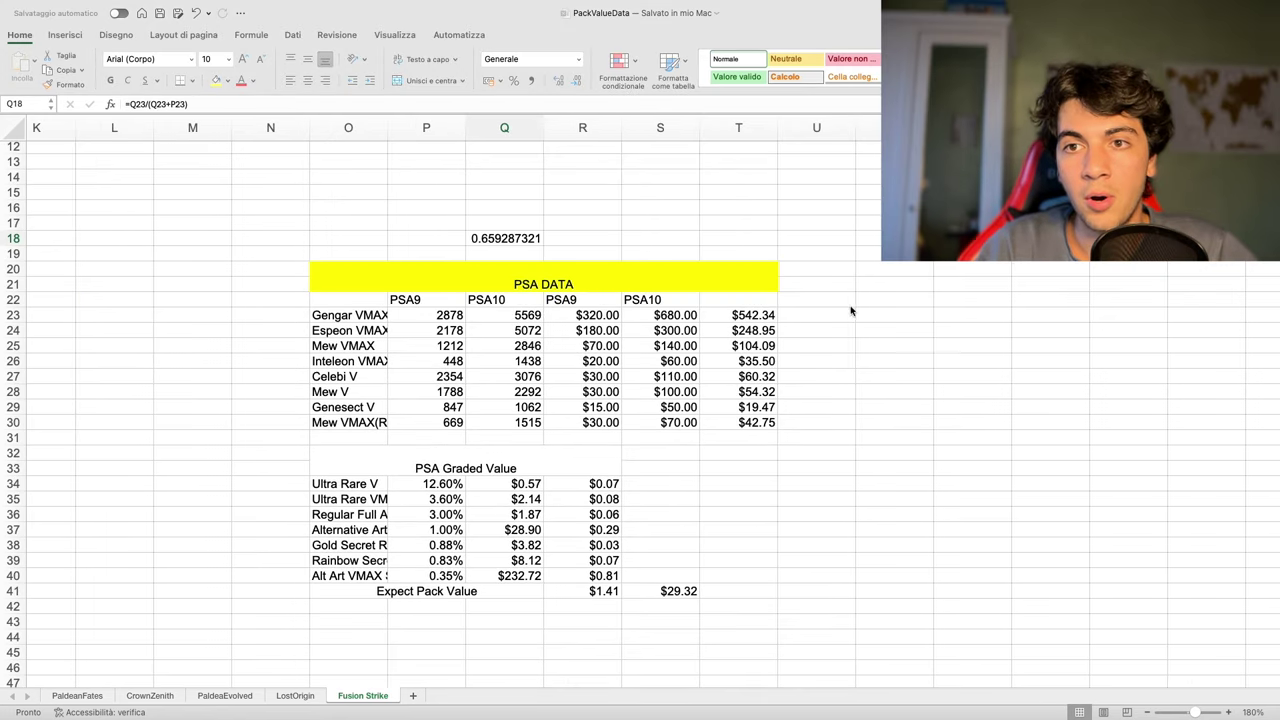
# Step: Examine the PSA9 and PSA10 count headings, the Gengar VMAX counts in row 23 and the graded value formula in T23
pyautogui.press('Return')
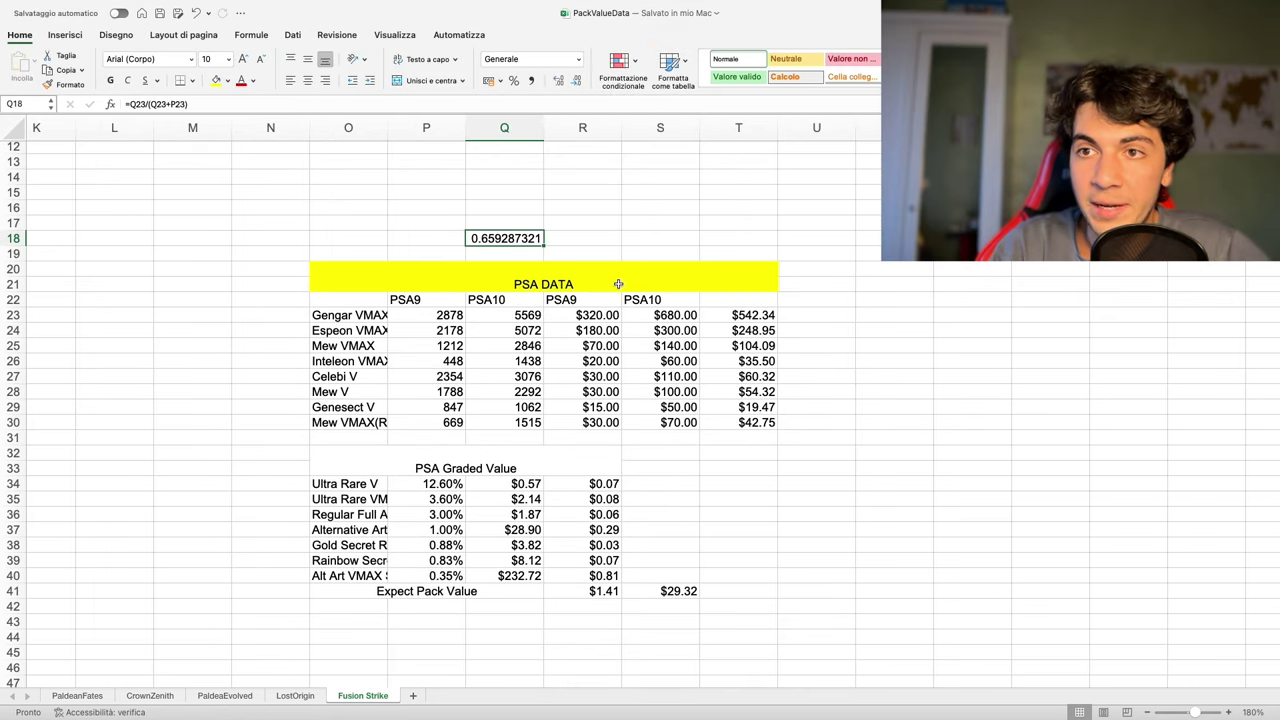
pyautogui.click(557, 284)
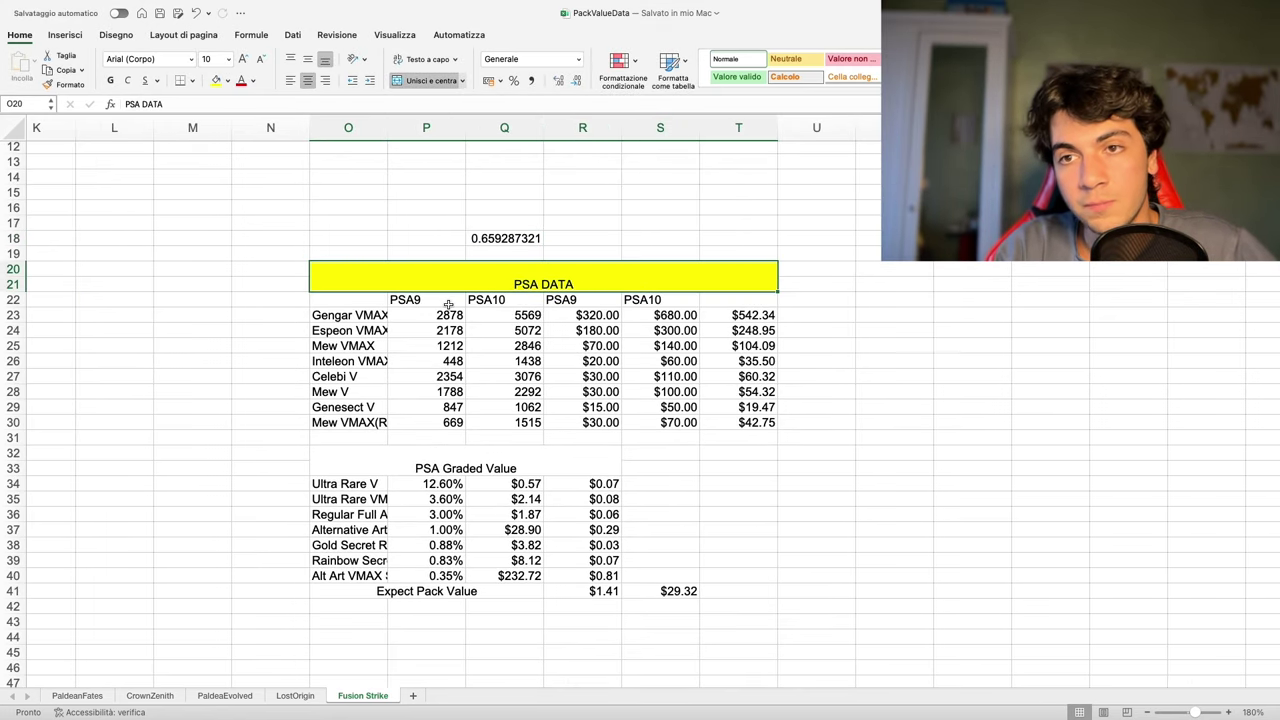
pyautogui.moveTo(449, 304); pyautogui.dragTo(510, 305)
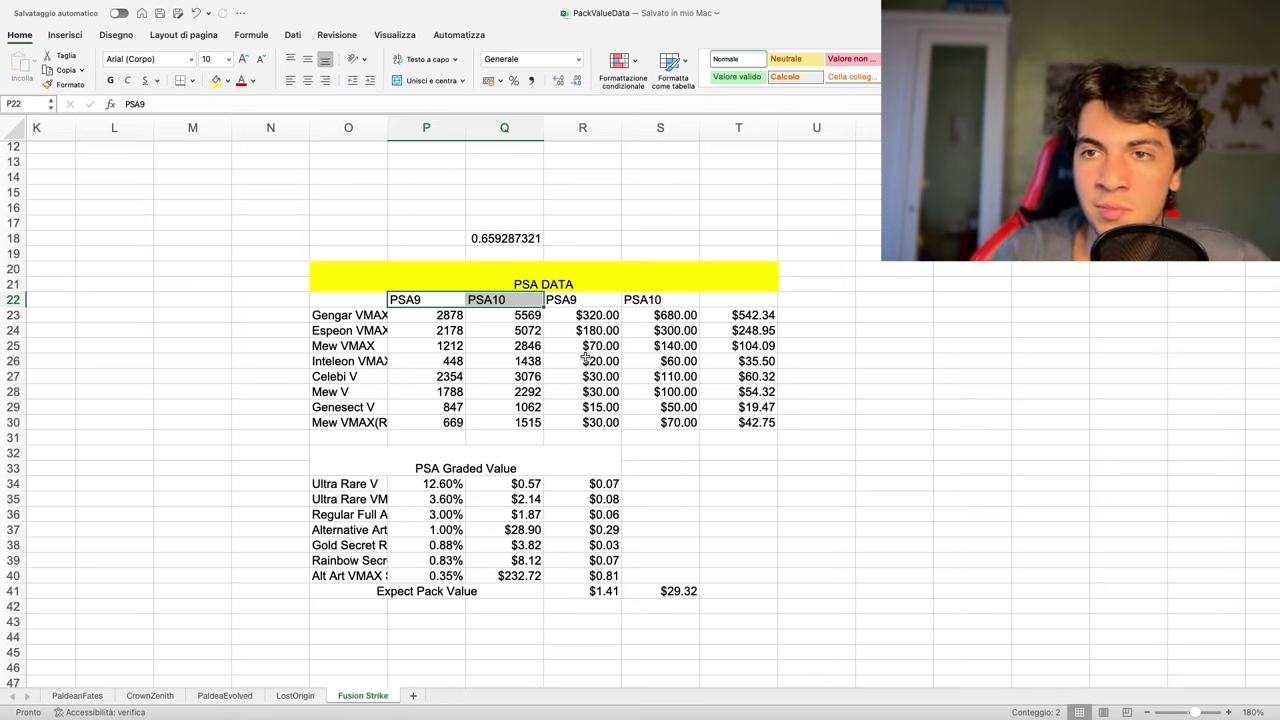
pyautogui.click(436, 318)
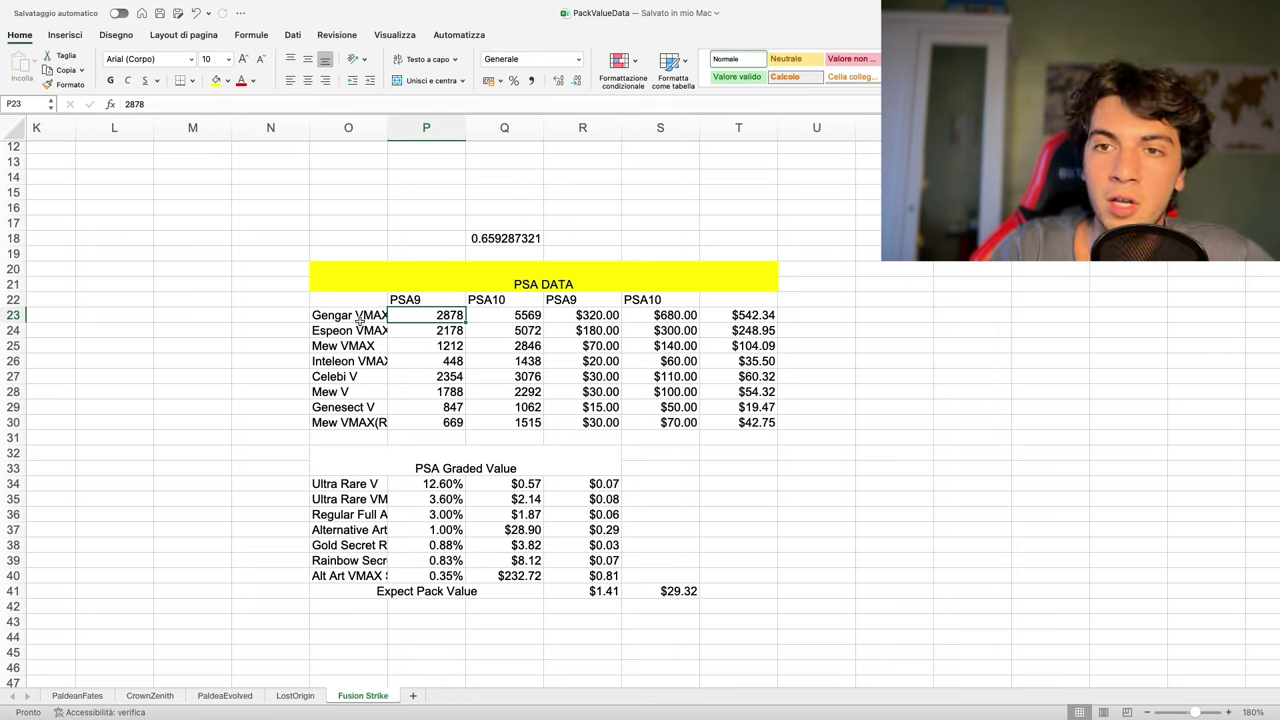
pyautogui.moveTo(358, 320); pyautogui.dragTo(504, 317)
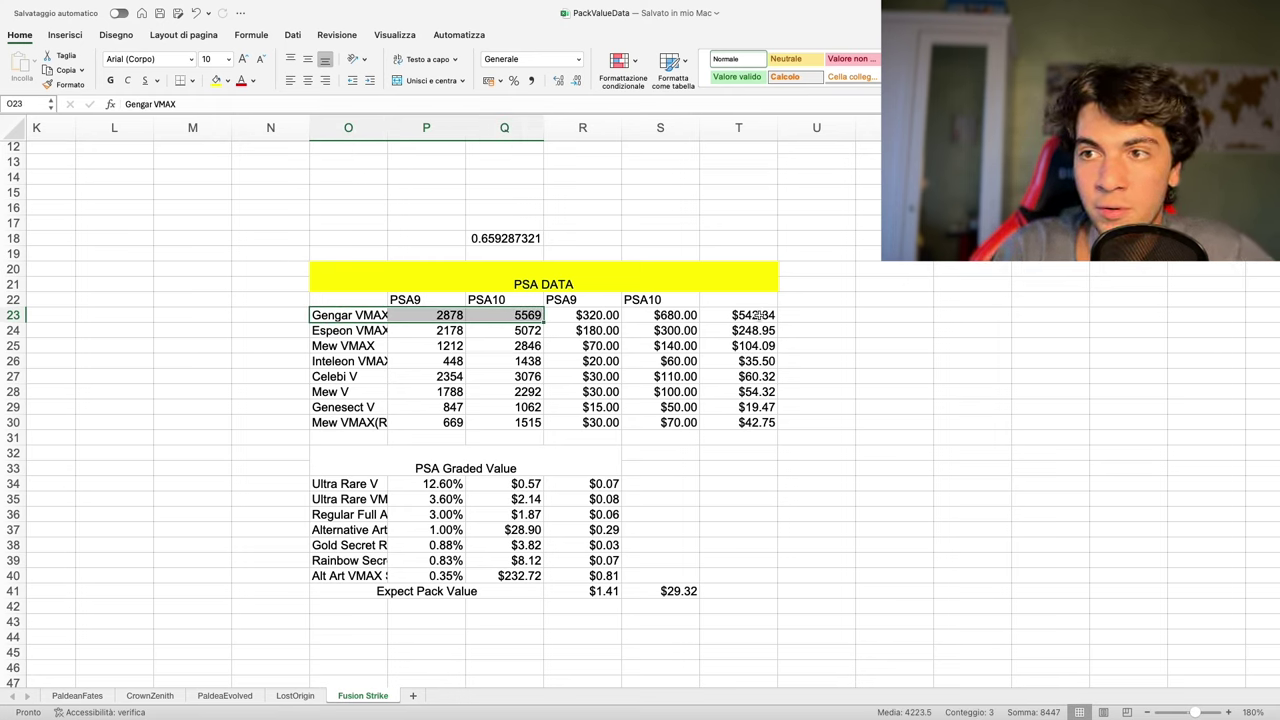
pyautogui.click(757, 316)
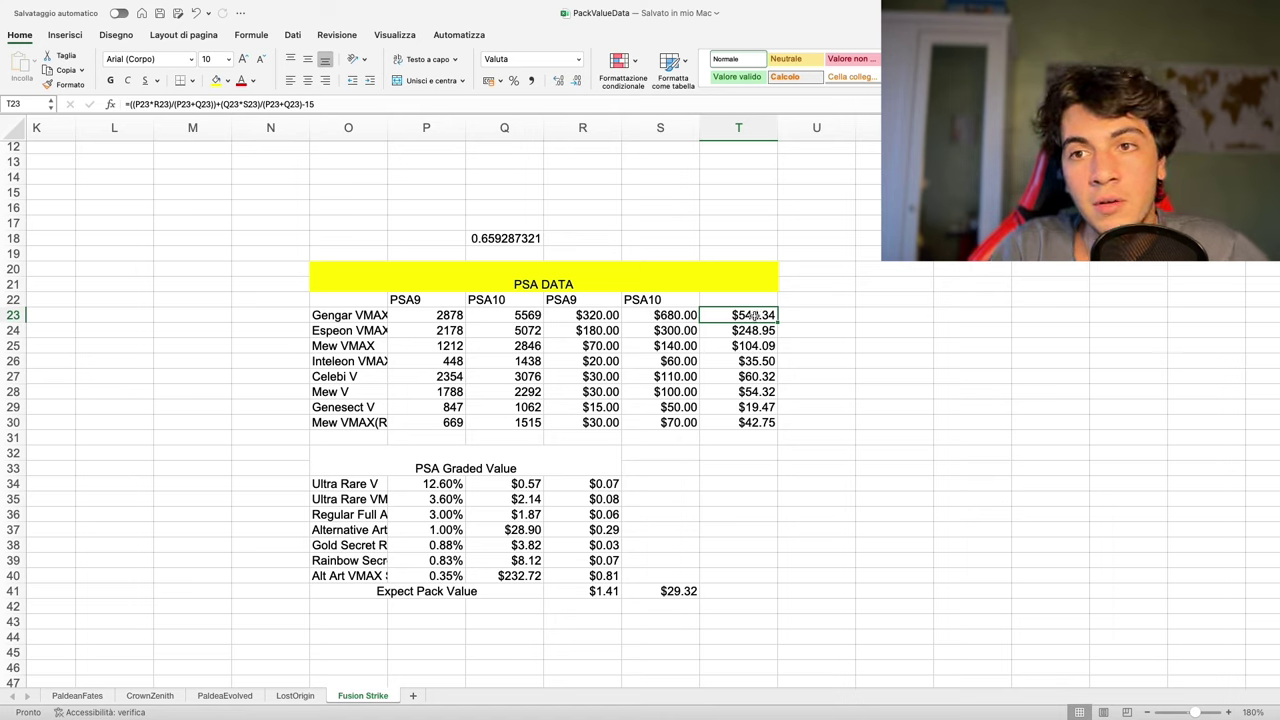
# Step: Check the Gengar VMAX PSA10 share formula in Q18 against the PSA9 and PSA10 headings in P22:Q22
pyautogui.click(357, 318)
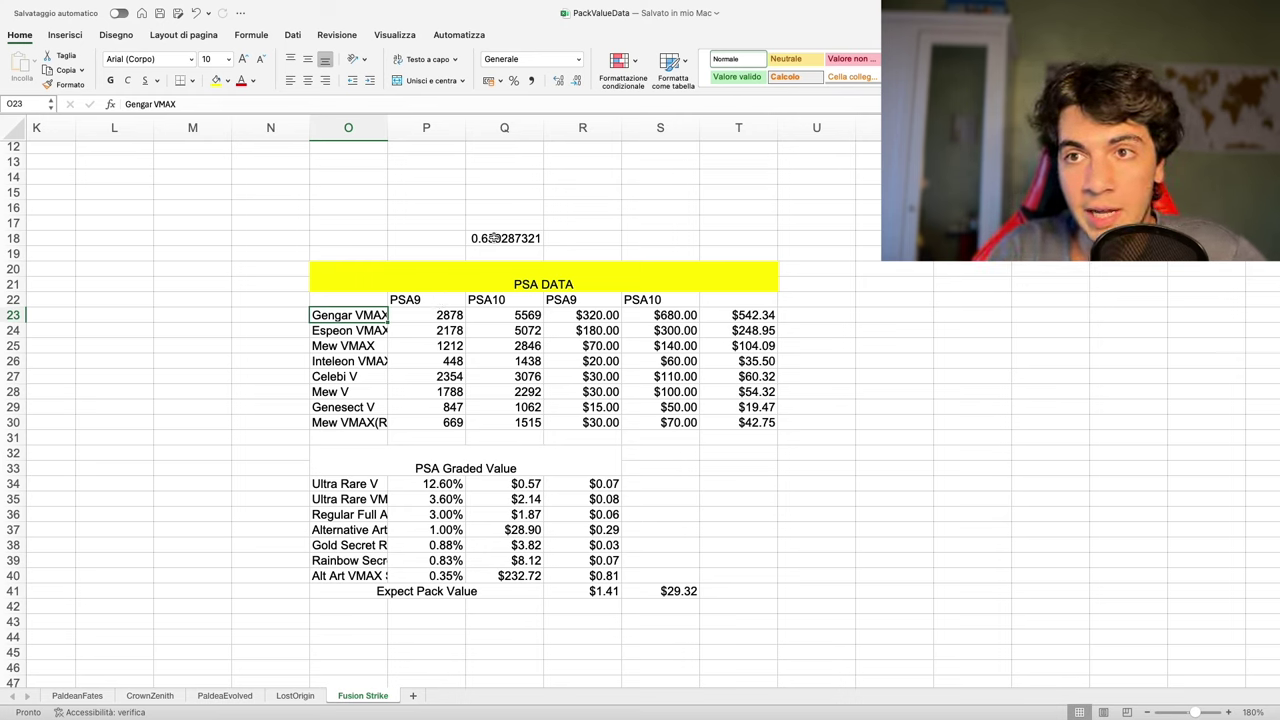
pyautogui.click(493, 238)
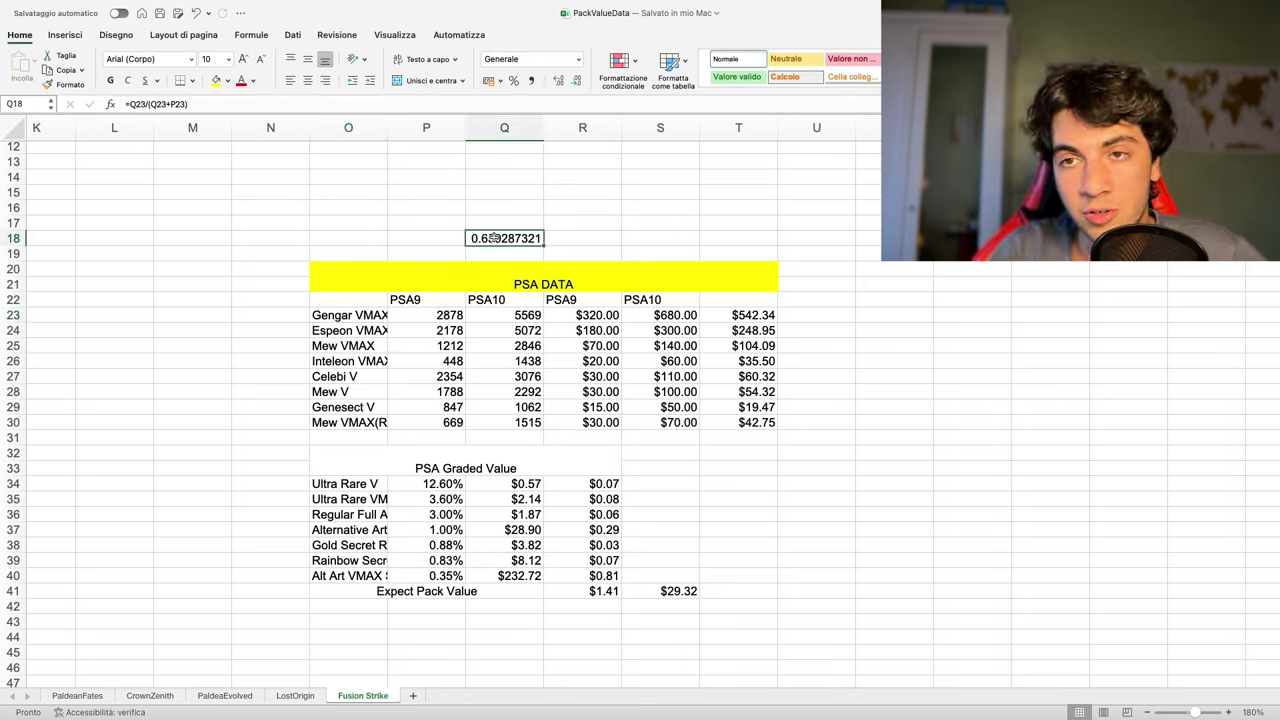
pyautogui.click(481, 301)
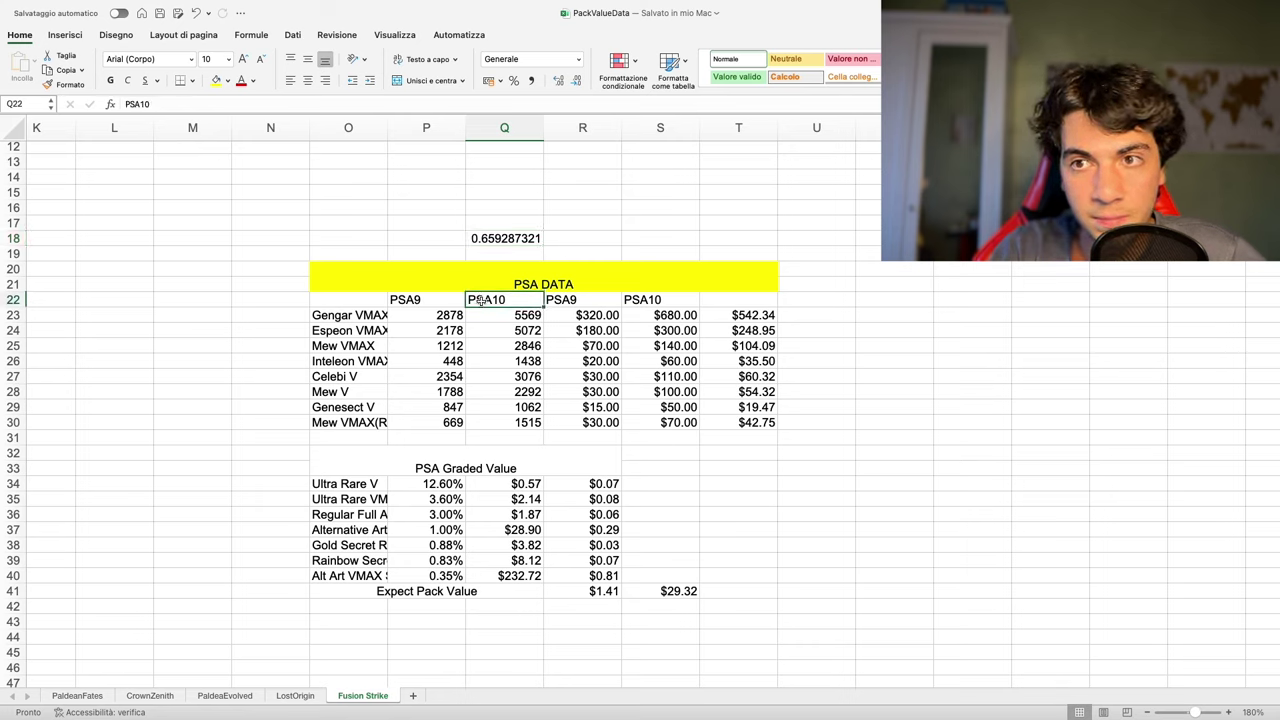
pyautogui.moveTo(412, 302); pyautogui.dragTo(477, 305)
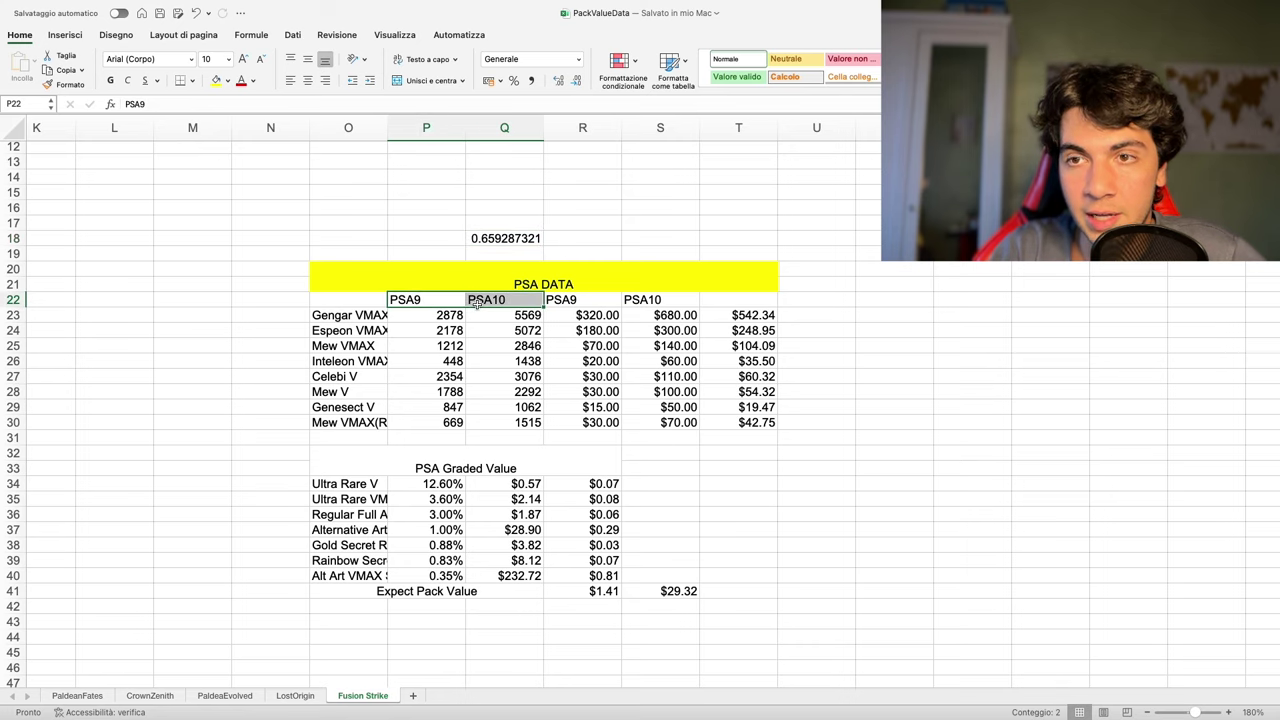
pyautogui.click(481, 303)
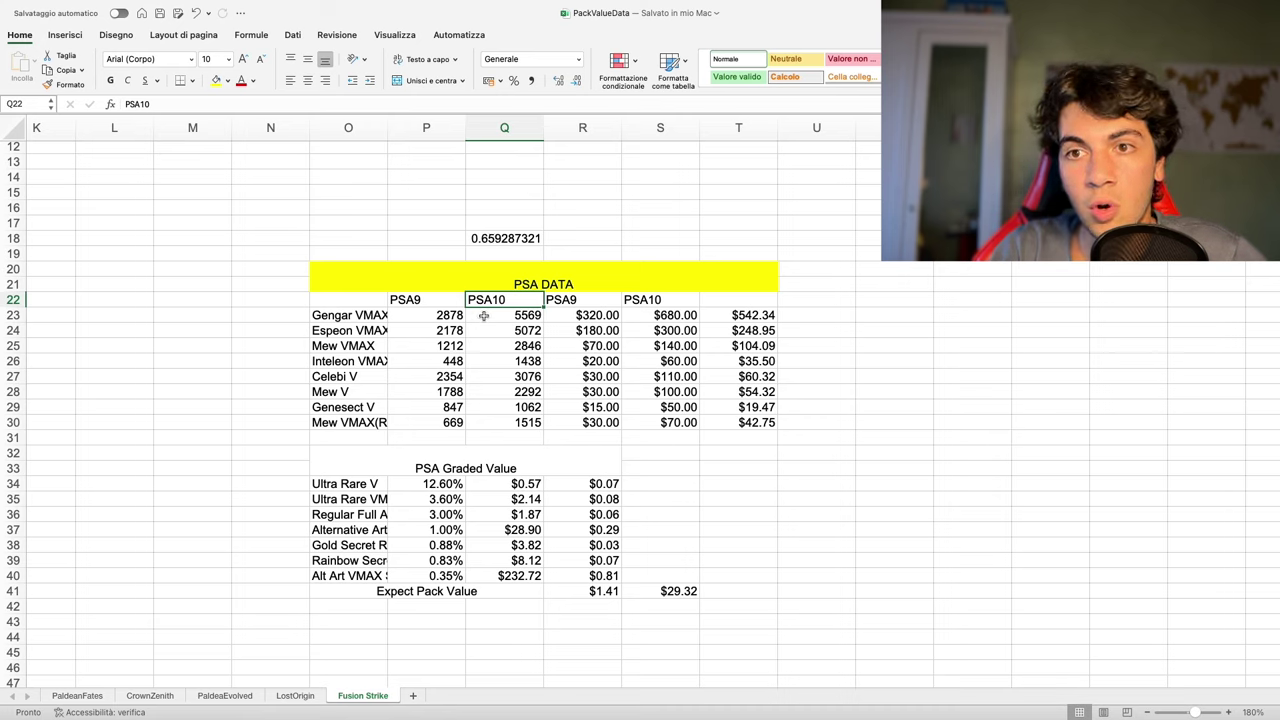
pyautogui.click(484, 286)
pyautogui.click(486, 240)
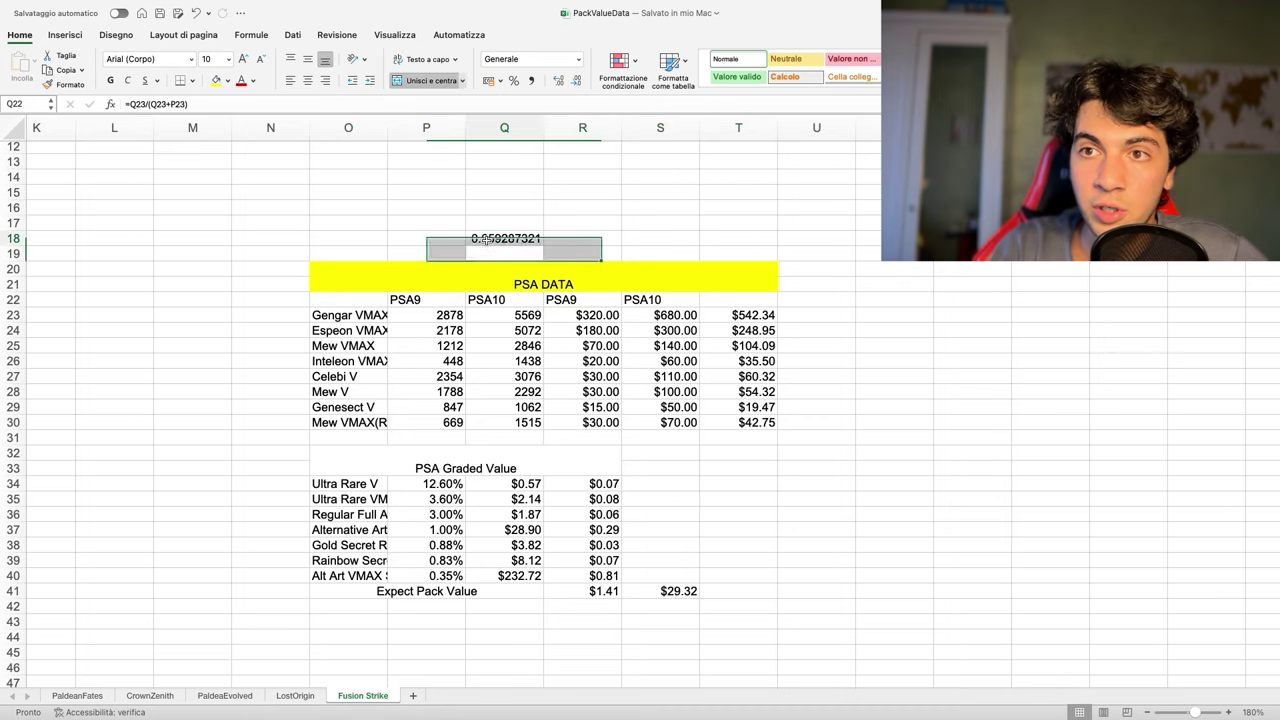
# Step: Compare the Gengar VMAX PSA9 and PSA10 counts in P23:Q23 with the ratio in Q18
pyautogui.moveTo(425, 314); pyautogui.dragTo(488, 314)
pyautogui.click(364, 314)
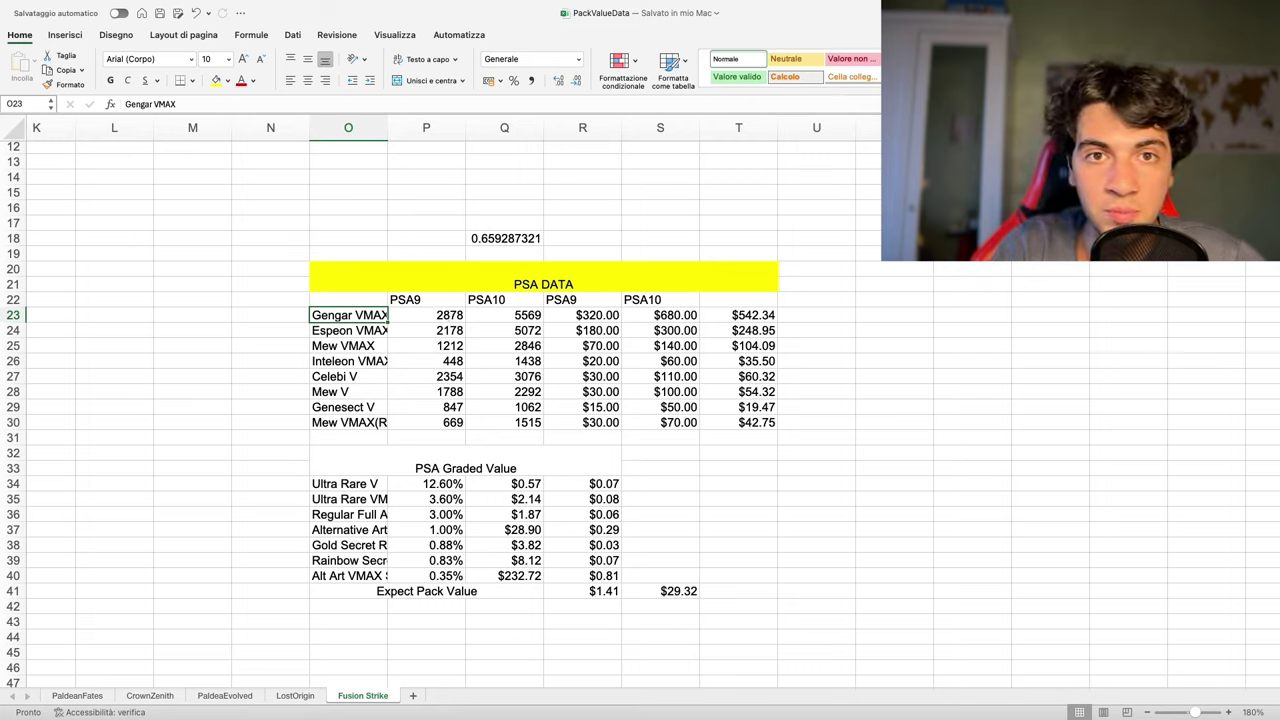
pyautogui.click(841, 393)
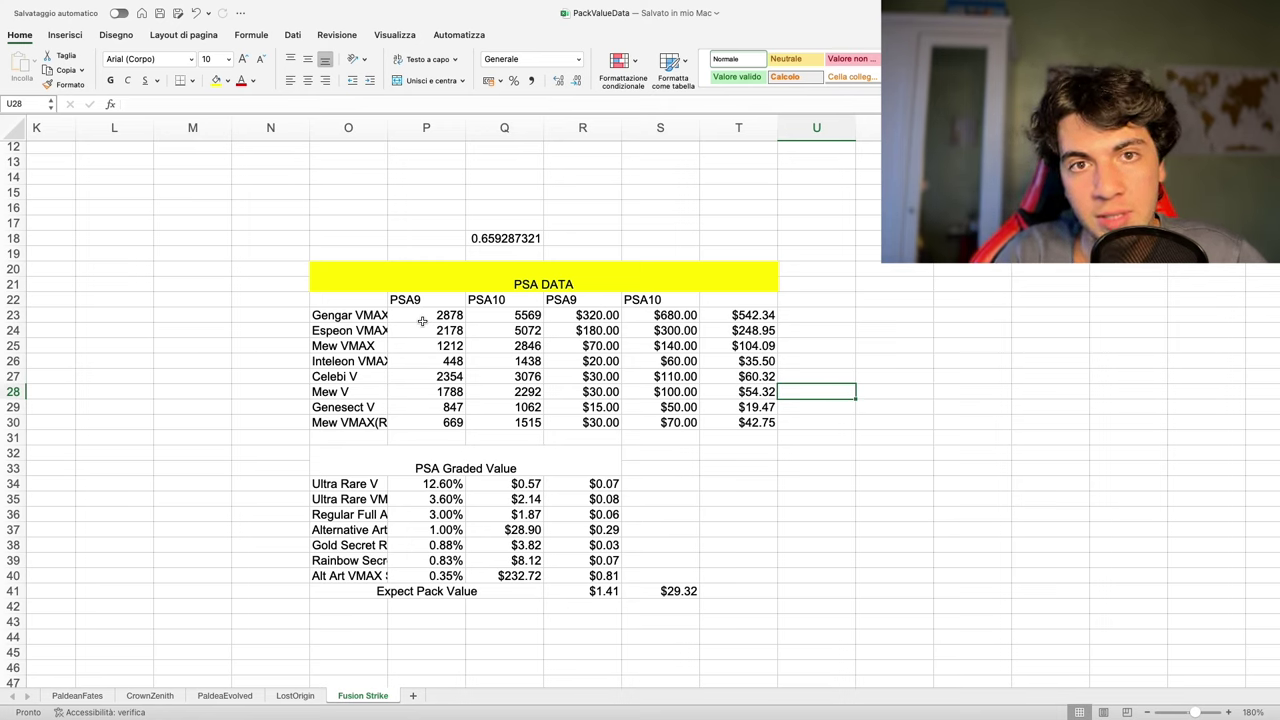
pyautogui.click(486, 238)
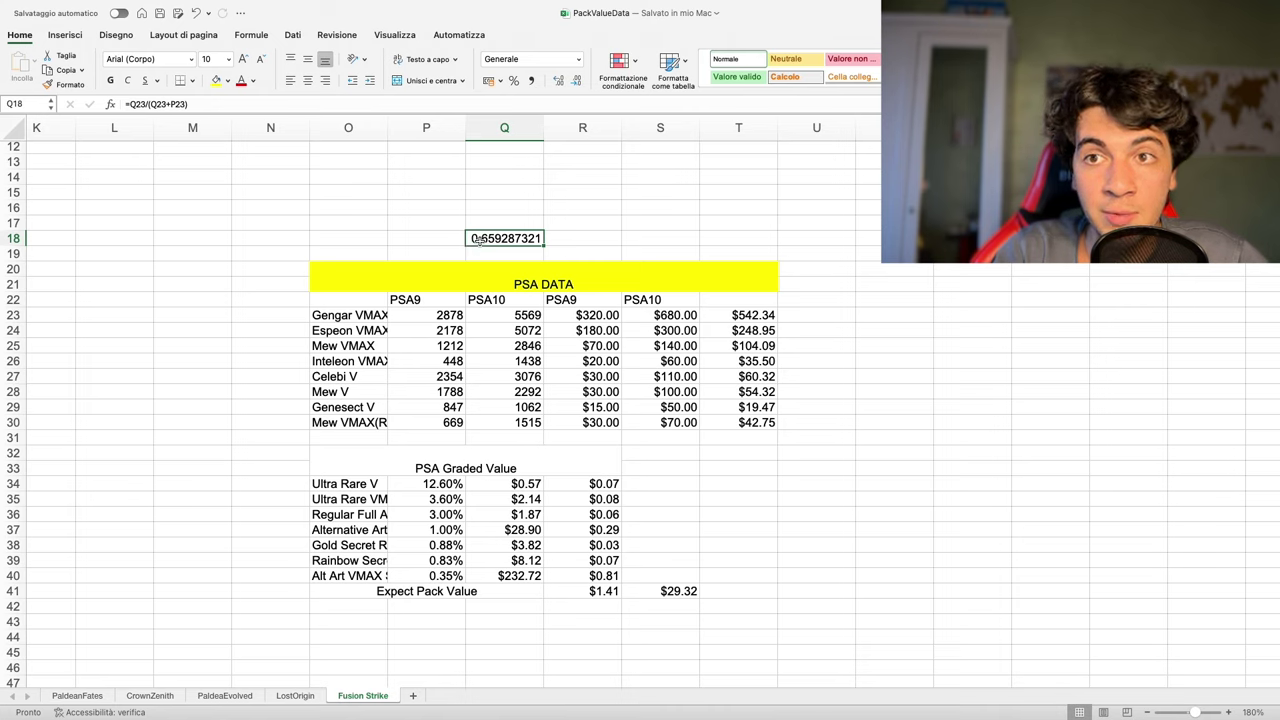
pyautogui.click(508, 315)
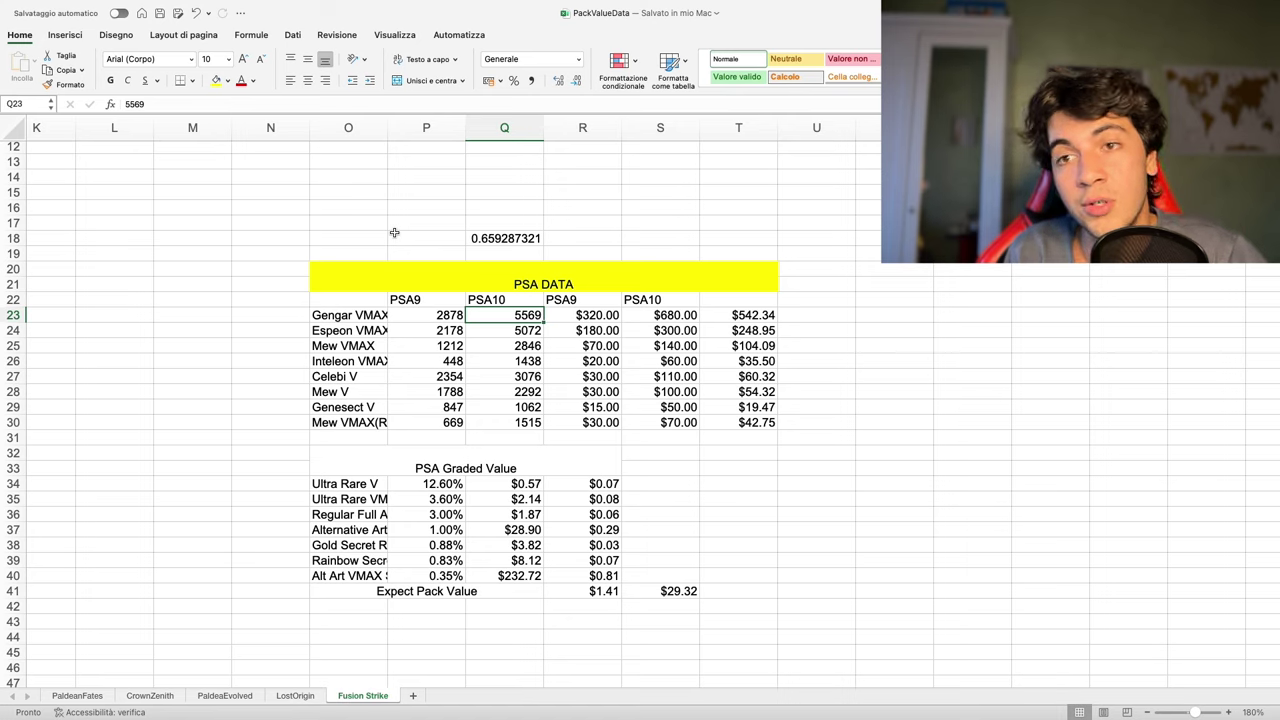
# Step: Review the graded Expect Pack Value in R41 and the graded card values in T23:T30
pyautogui.click(329, 320)
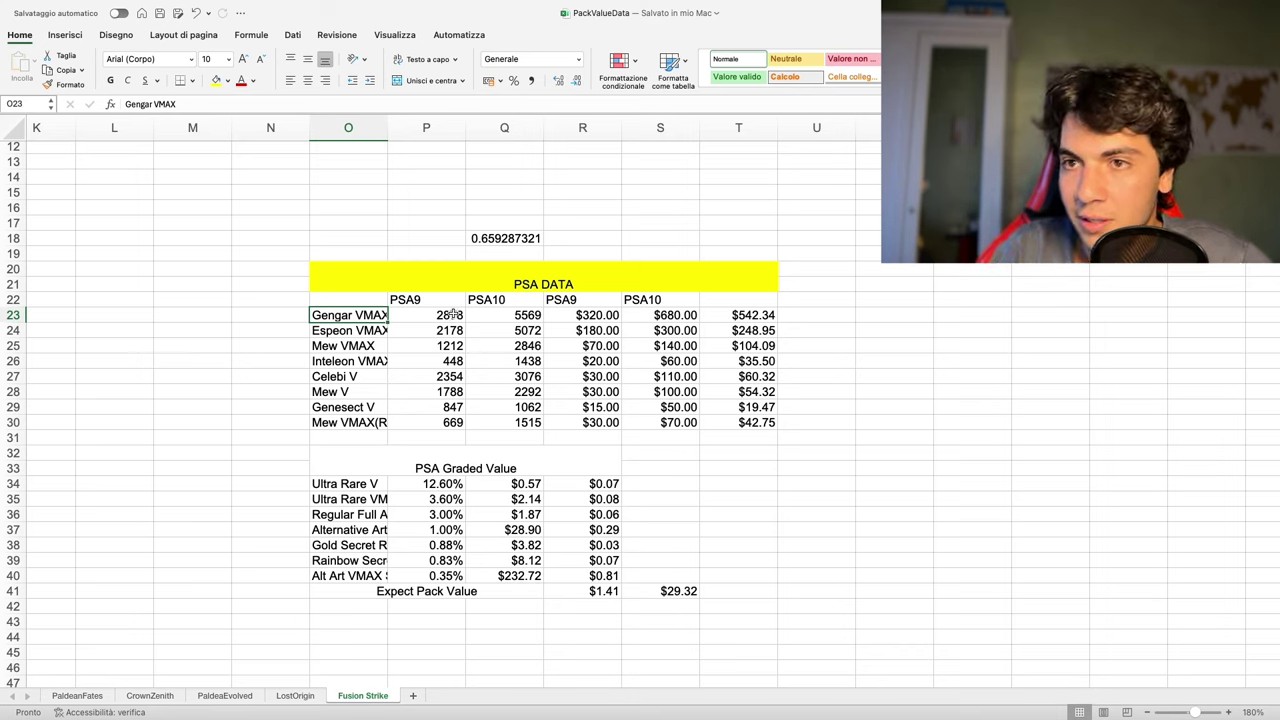
pyautogui.click(452, 328)
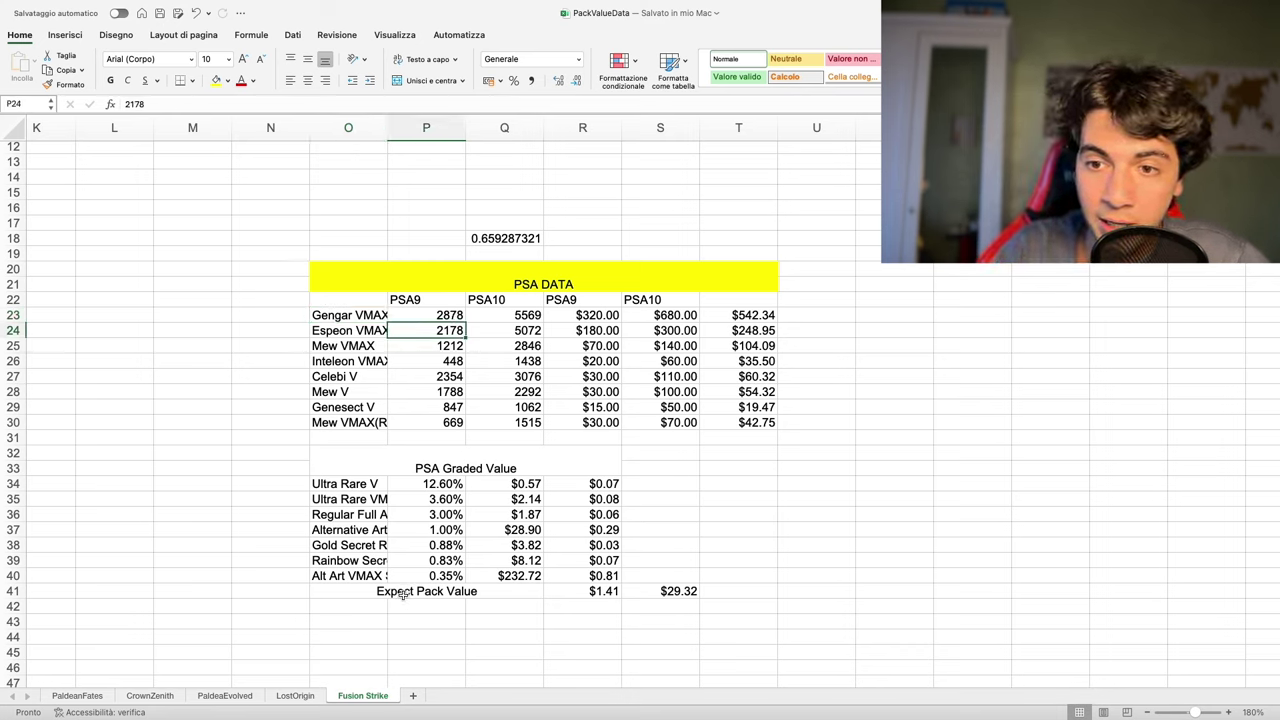
pyautogui.moveTo(402, 594); pyautogui.dragTo(586, 594)
pyautogui.click(586, 594)
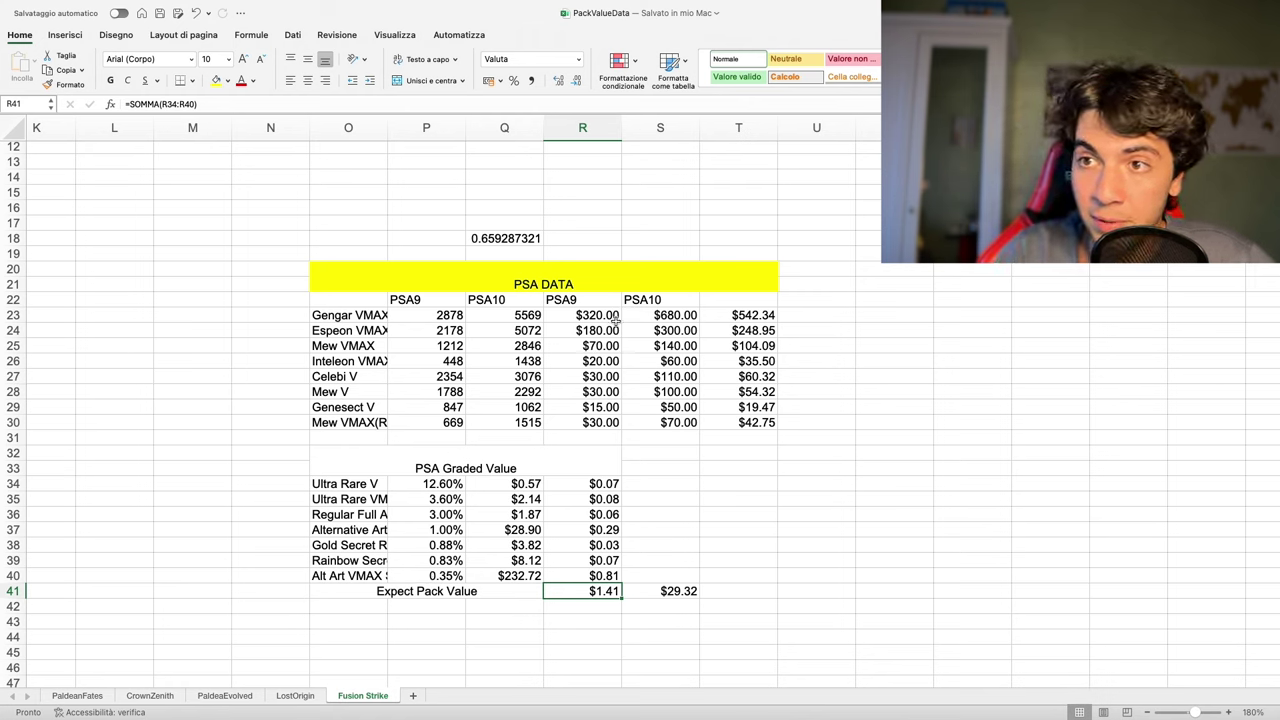
pyautogui.moveTo(725, 315); pyautogui.dragTo(730, 420)
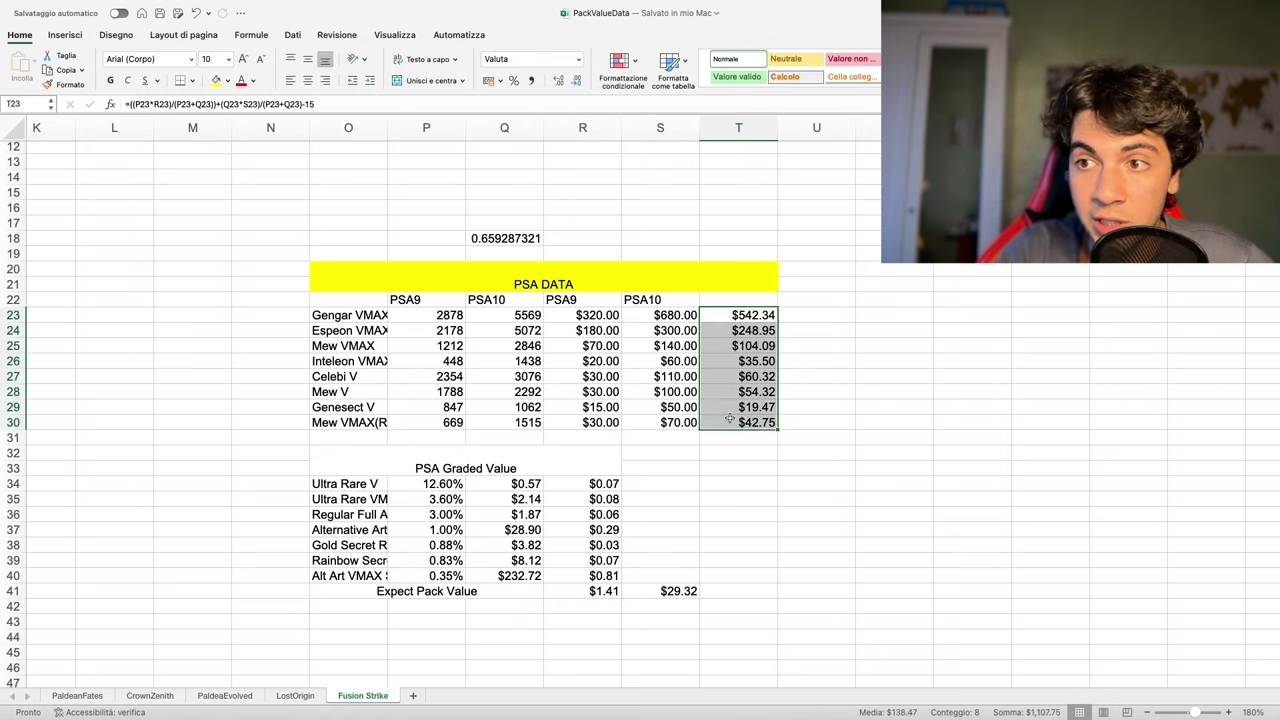
pyautogui.click(728, 313)
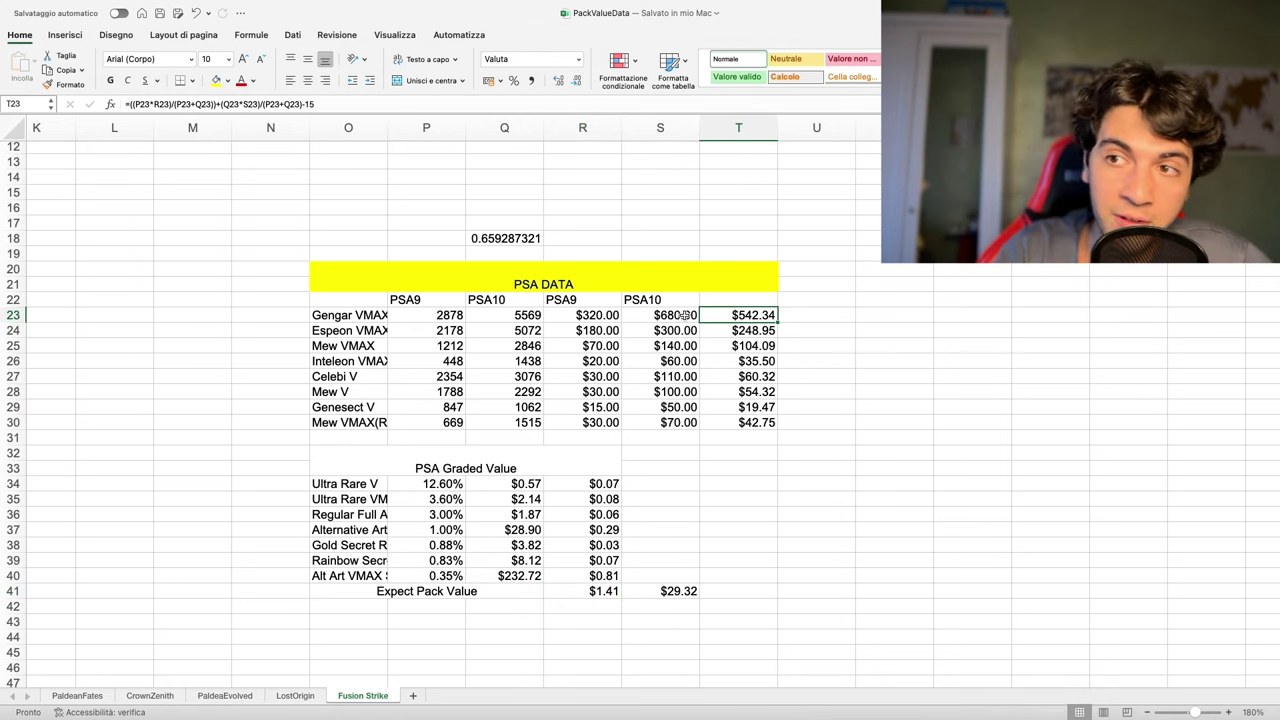
# Step: Review the PSA9 and PSA10 prices in R23:S30 alongside the Gengar VMAX counts in P23:Q23
pyautogui.click(357, 316)
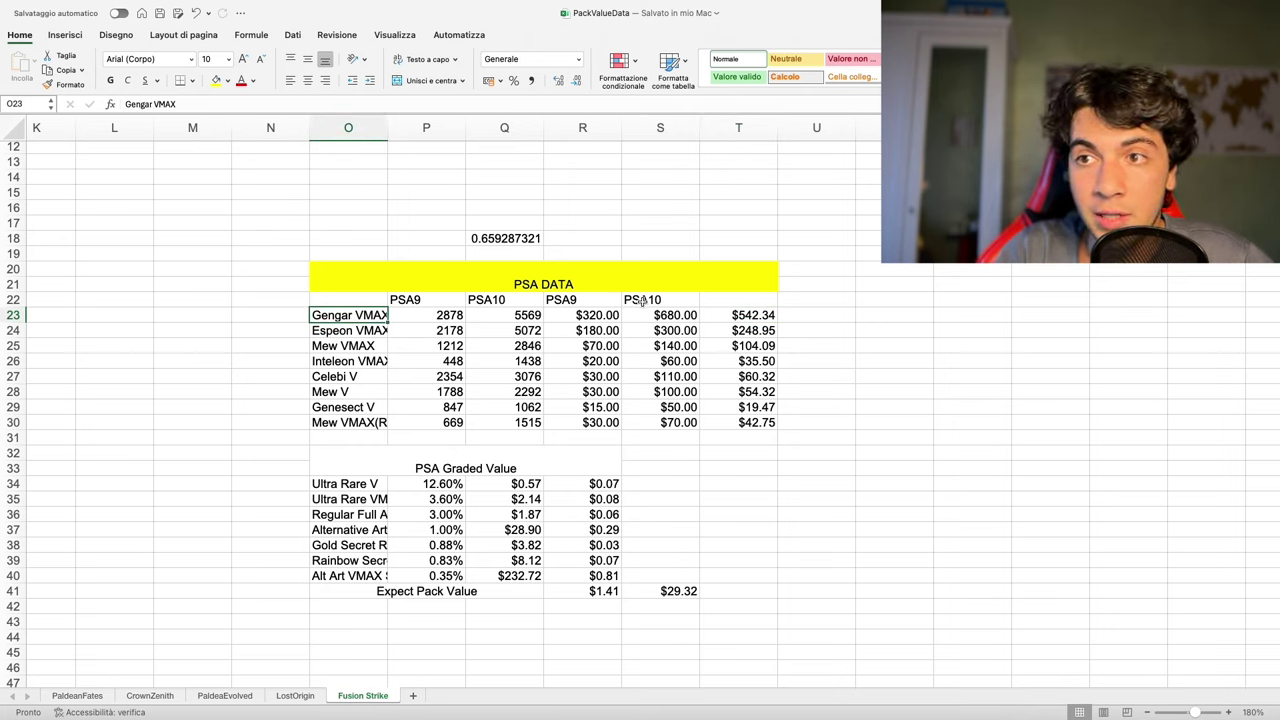
pyautogui.moveTo(611, 315); pyautogui.dragTo(645, 421)
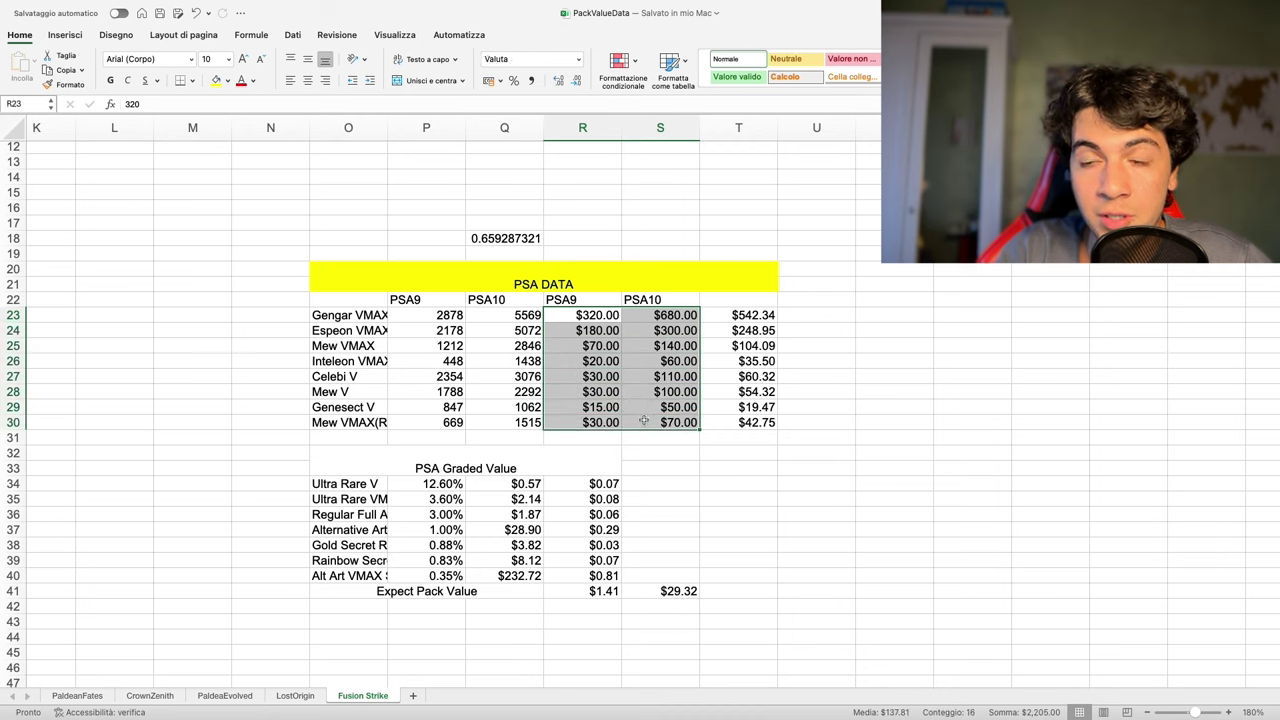
pyautogui.click(590, 313)
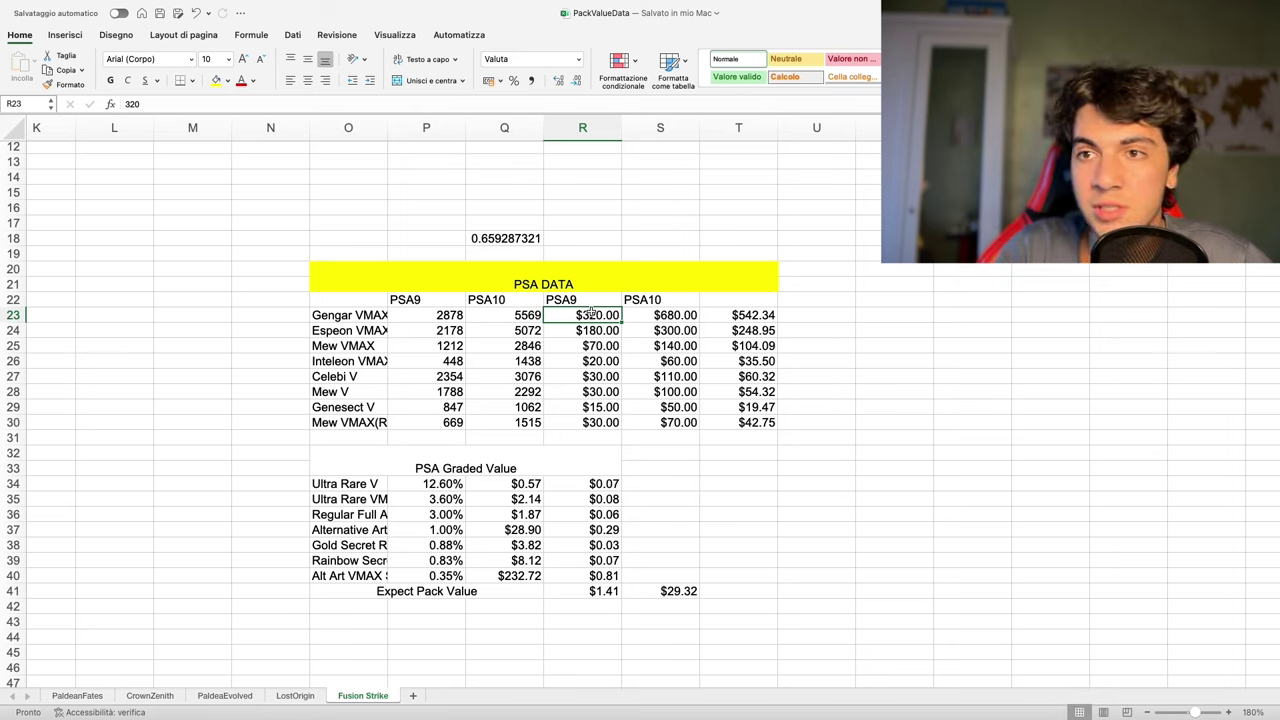
pyautogui.click(527, 314)
pyautogui.click(450, 316)
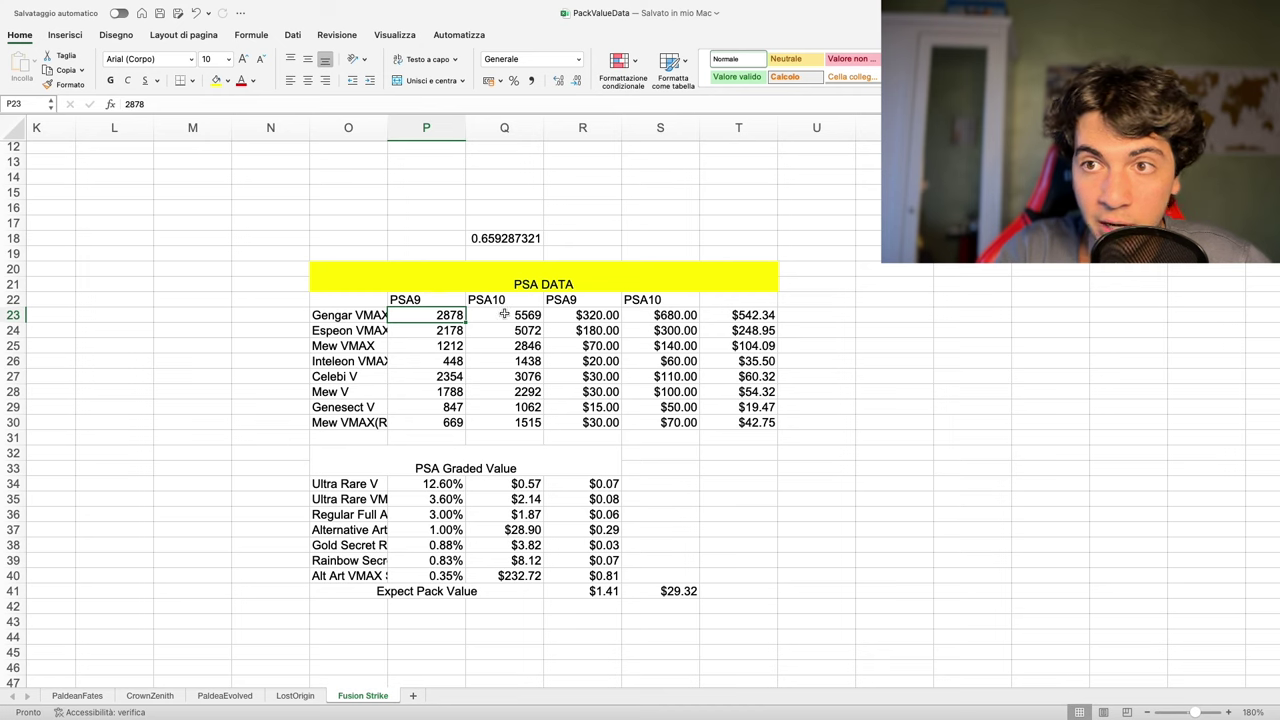
# Step: Examine the constant subtracted at the end of the Gengar VMAX graded value formula in T23
pyautogui.click(760, 316)
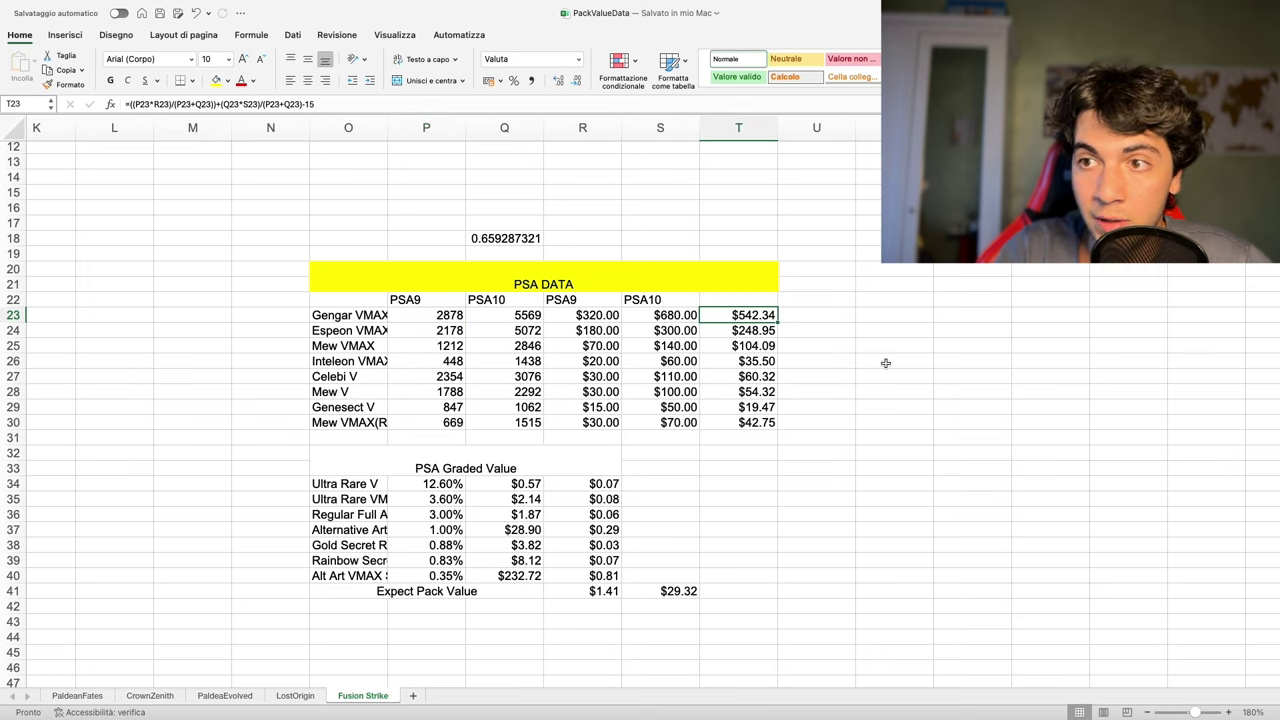
pyautogui.moveTo(305, 104); pyautogui.dragTo(320, 104)
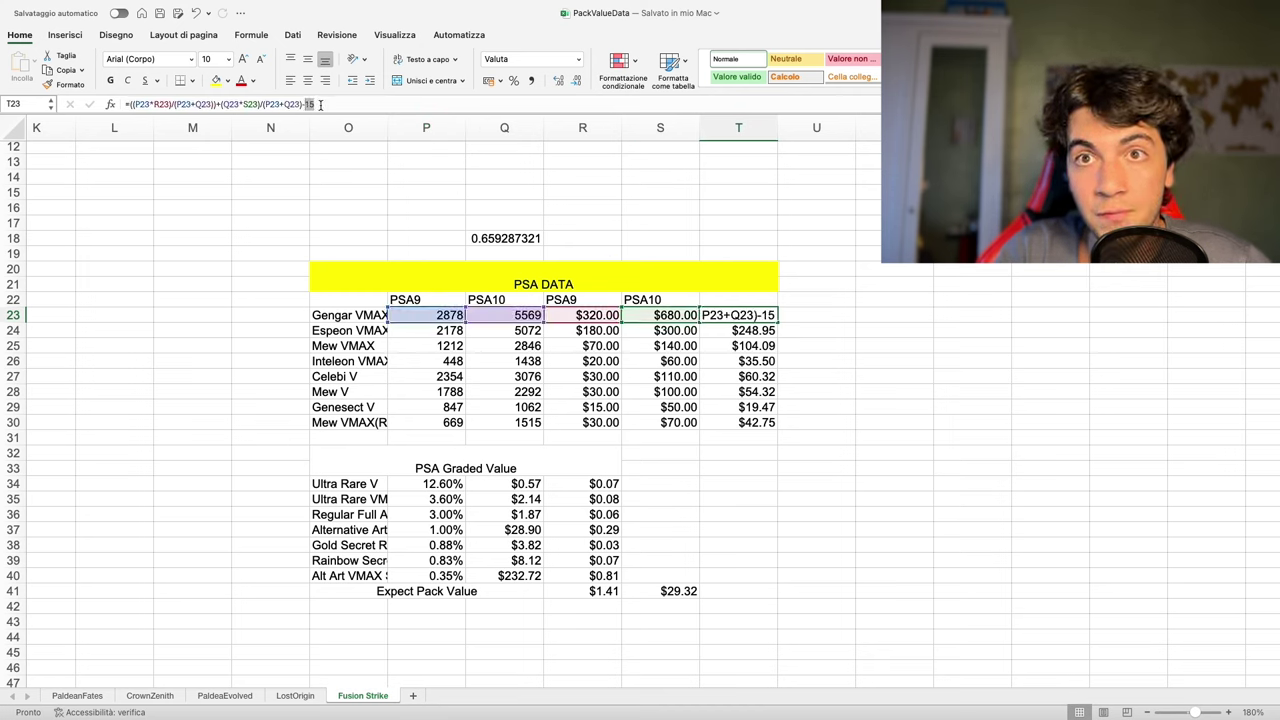
pyautogui.click(311, 196)
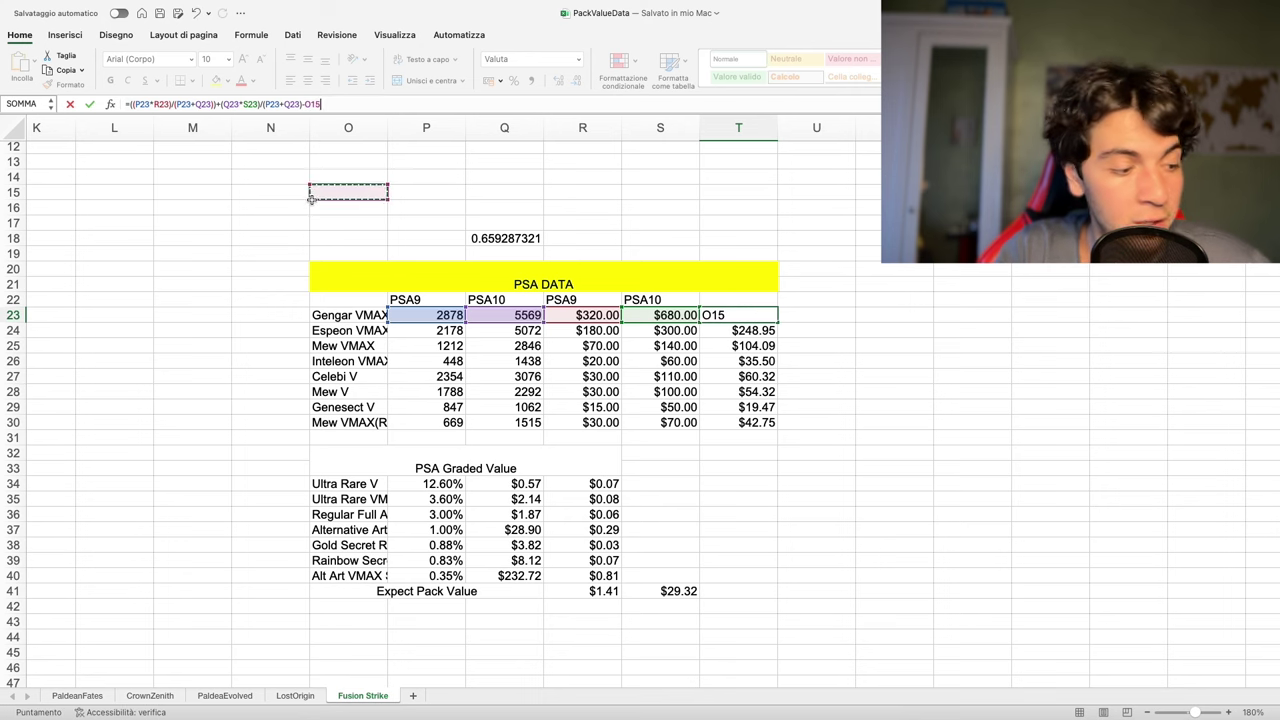
pyautogui.press('Escape')
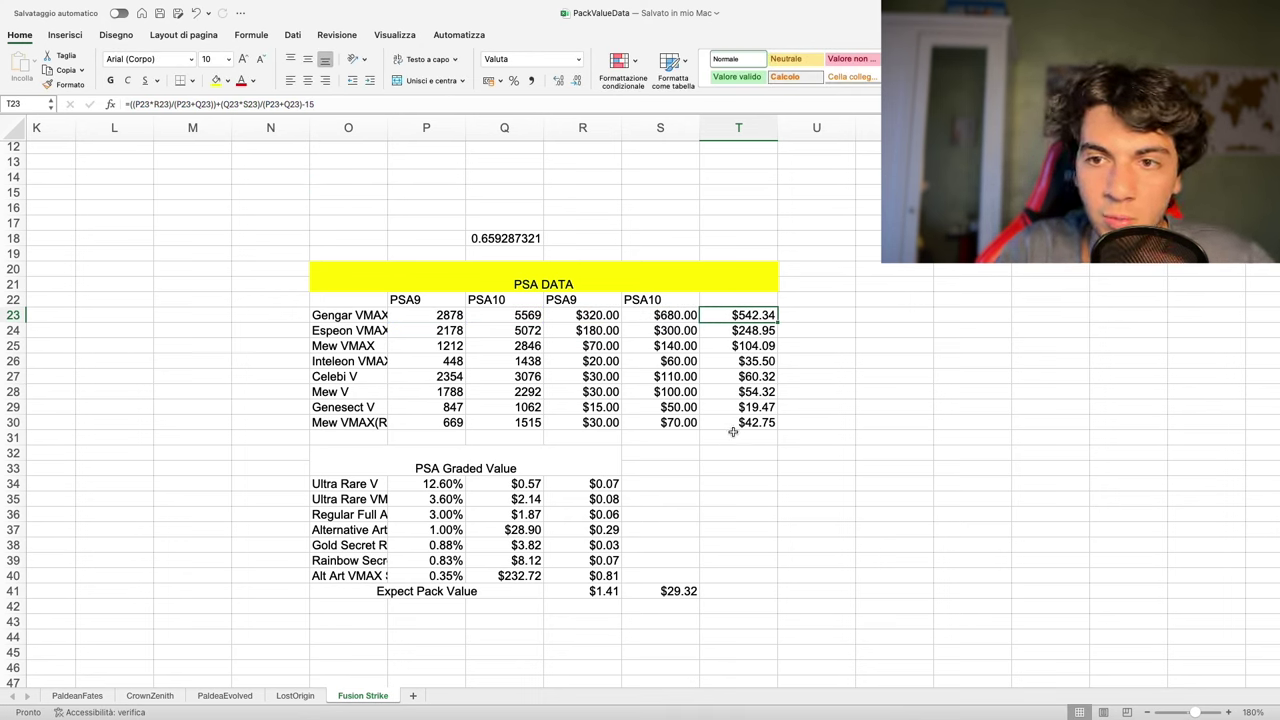
# Step: Check the Expect Pack Value sum in R41 against the multiplication formula beside it in S41
pyautogui.click(585, 593)
pyautogui.click(438, 591)
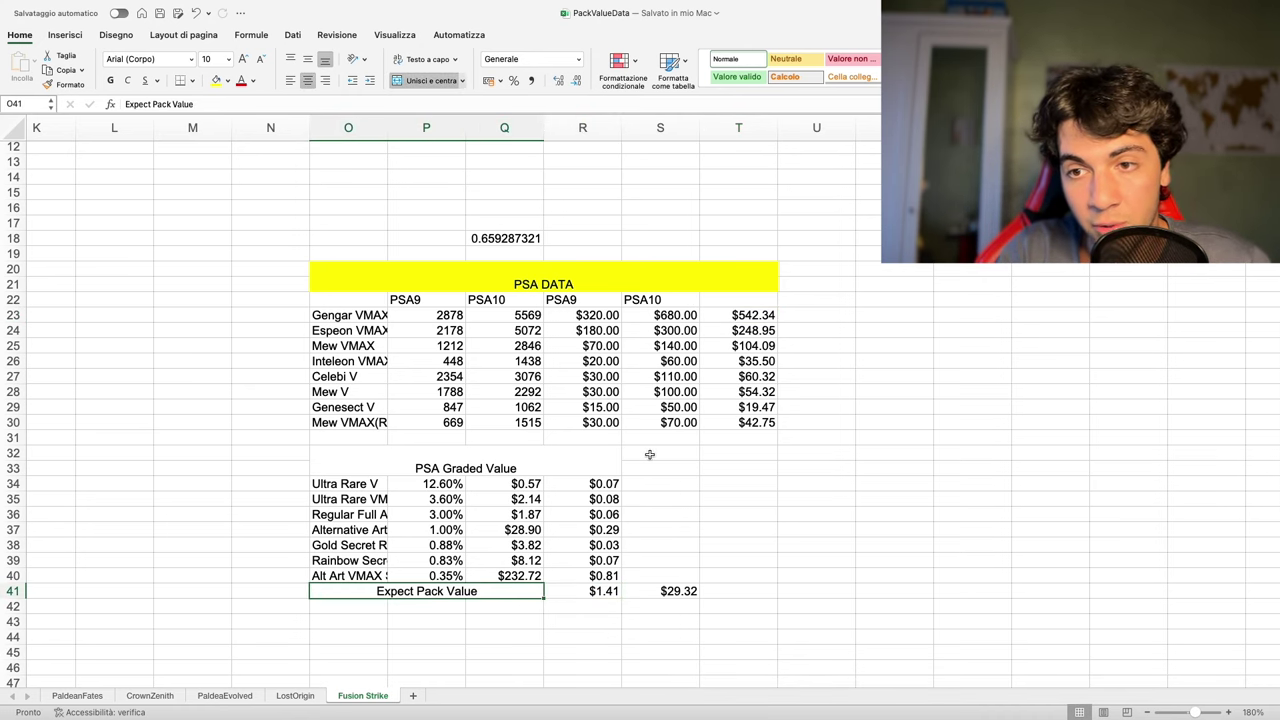
pyautogui.hscroll(-2, 647, 455)
pyautogui.hscroll(-2, 647, 455)
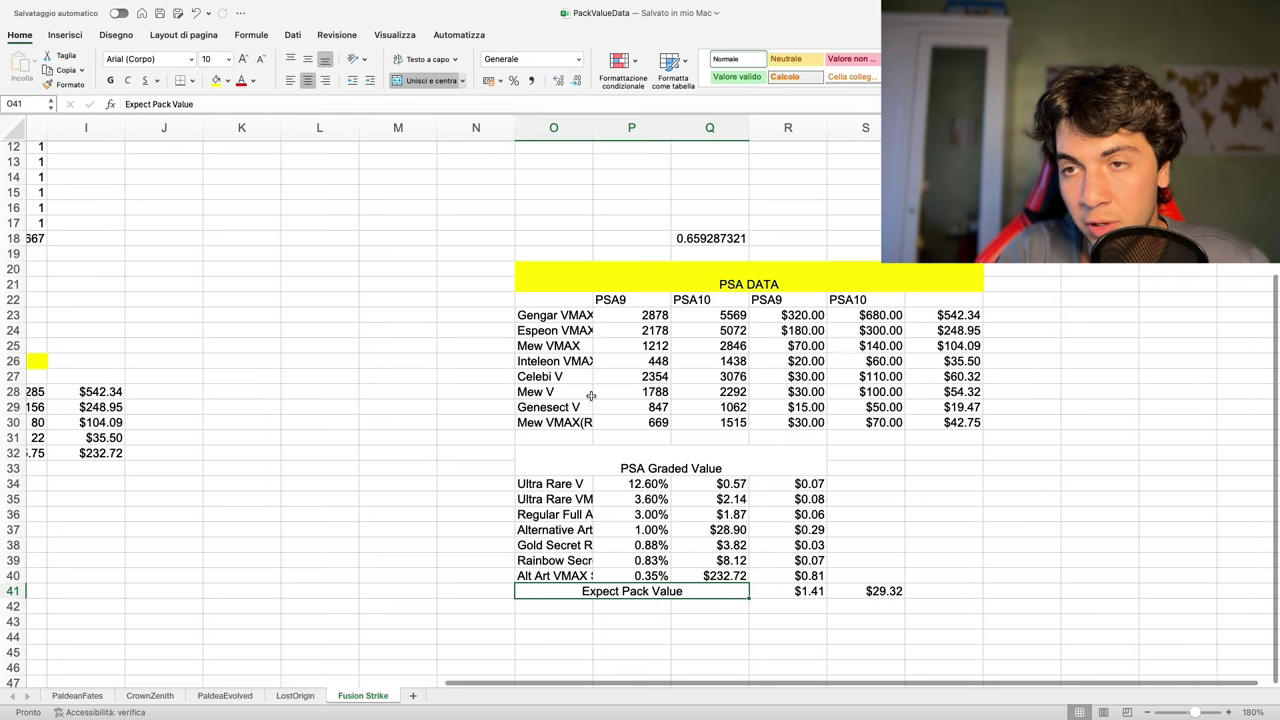
pyautogui.hscroll(2, 591, 396)
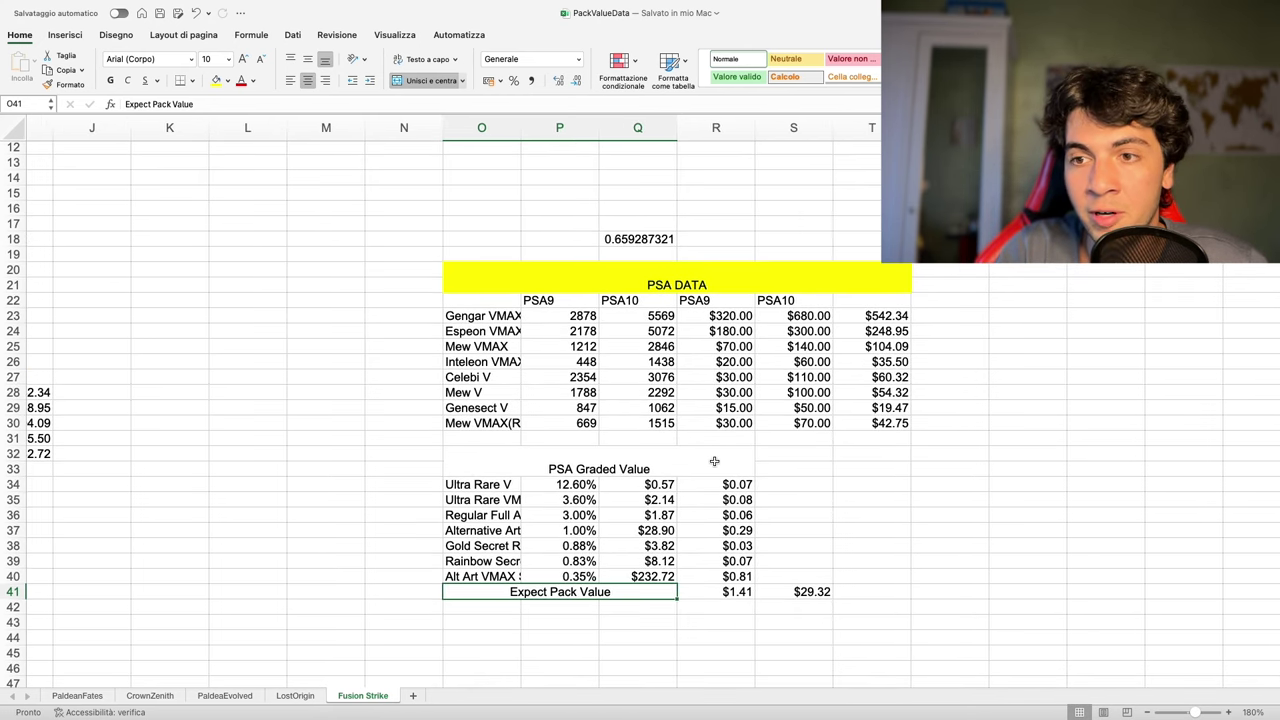
pyautogui.hscroll(2, 696, 478)
pyautogui.click(610, 591)
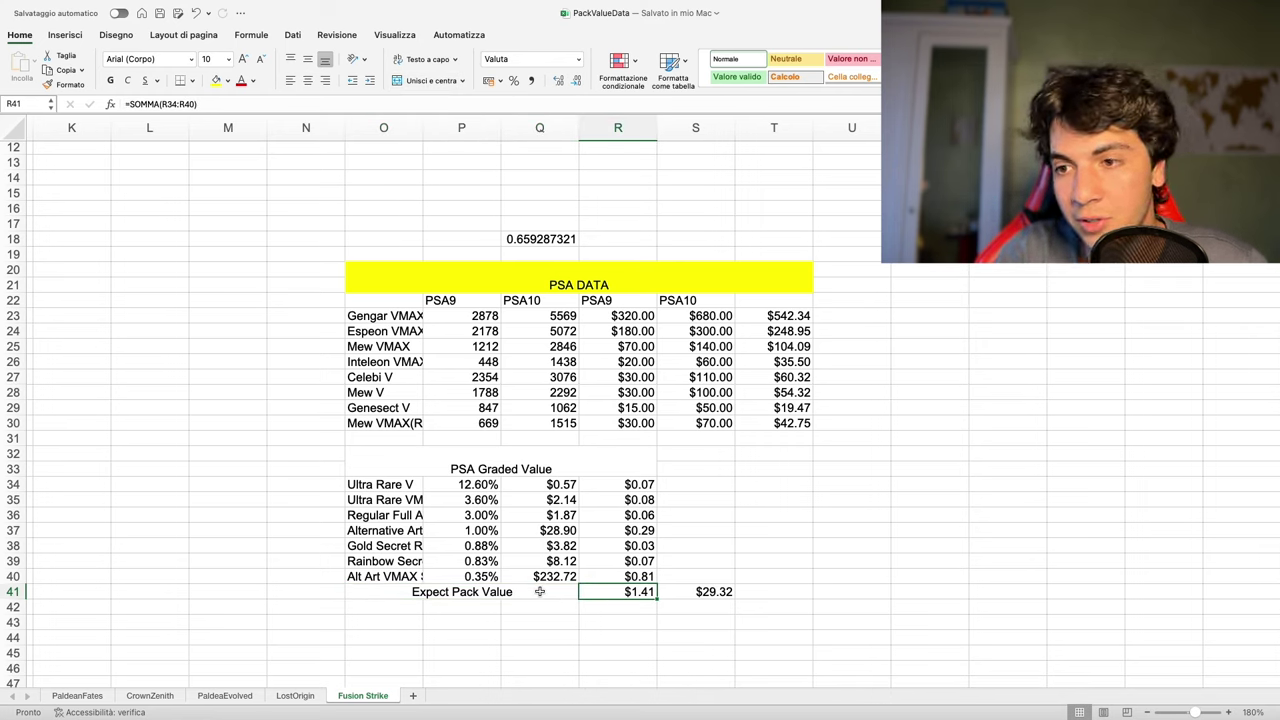
pyautogui.click(700, 592)
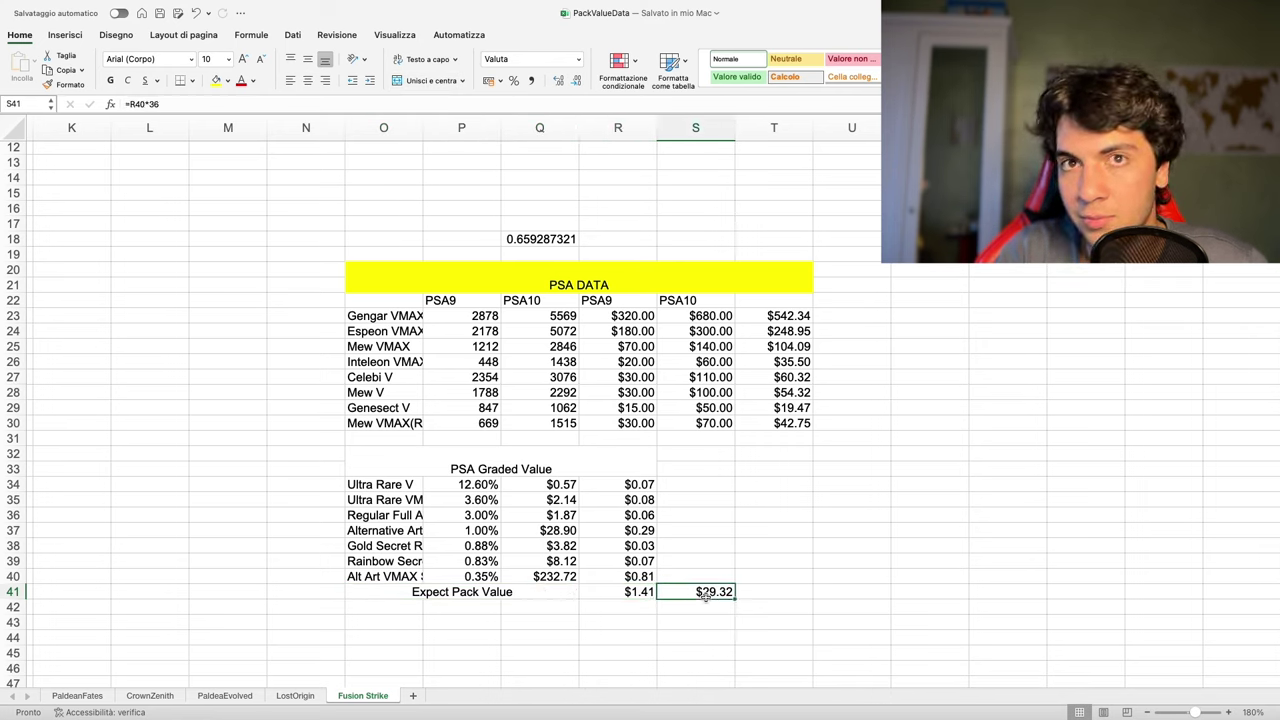
pyautogui.click(645, 600)
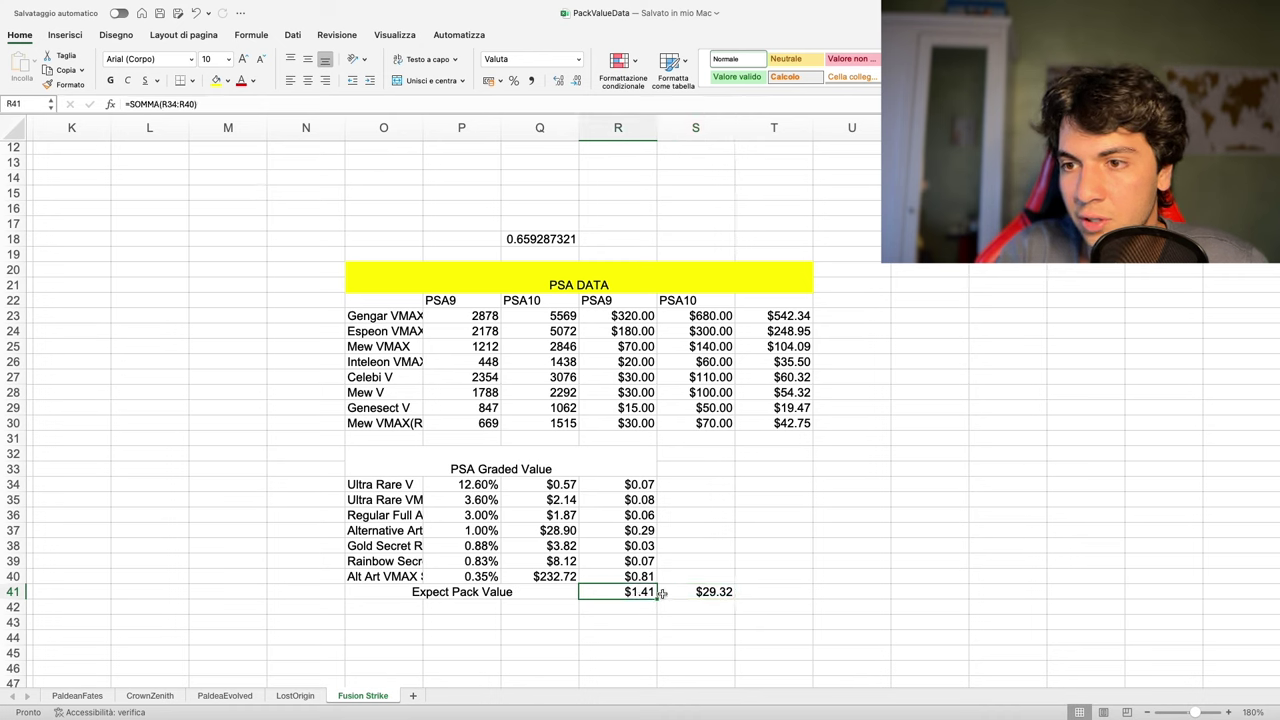
# Step: Replace the formula in S41 with =R41*36 so it multiplies the graded Expect Pack Value by 36
pyautogui.click(673, 594)
pyautogui.write('=')
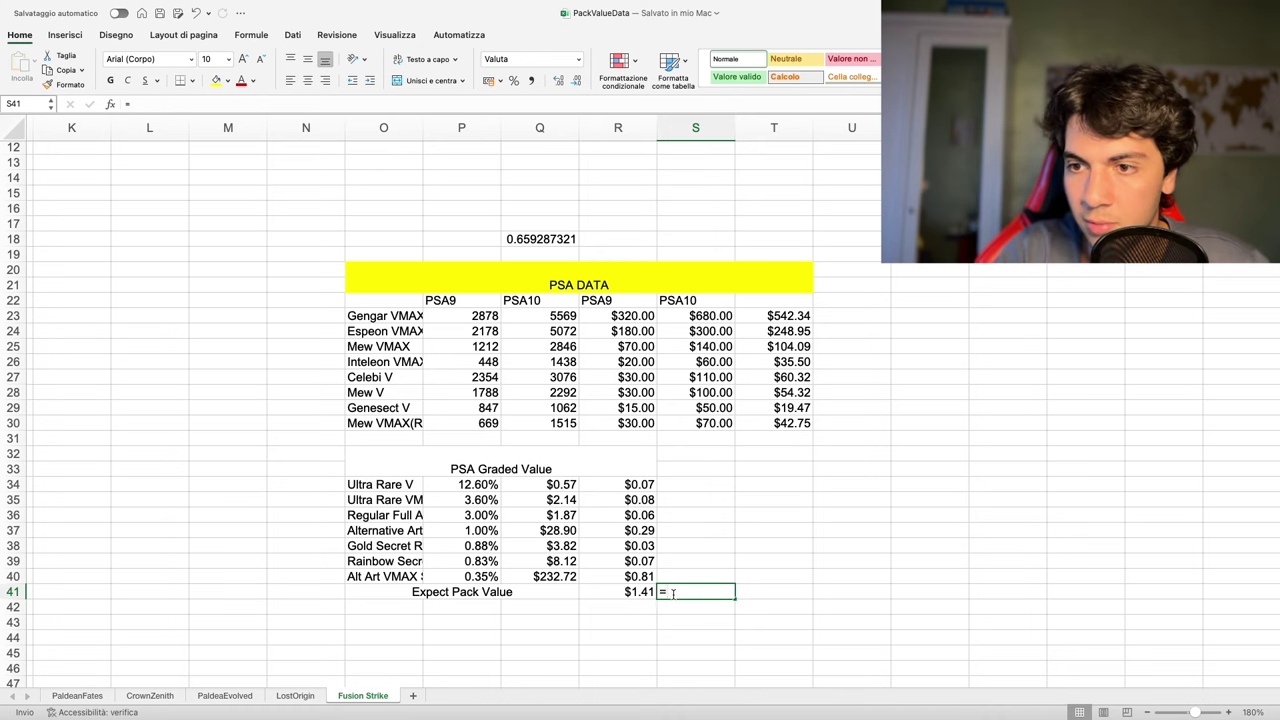
pyautogui.click(640, 593)
pyautogui.write('*')
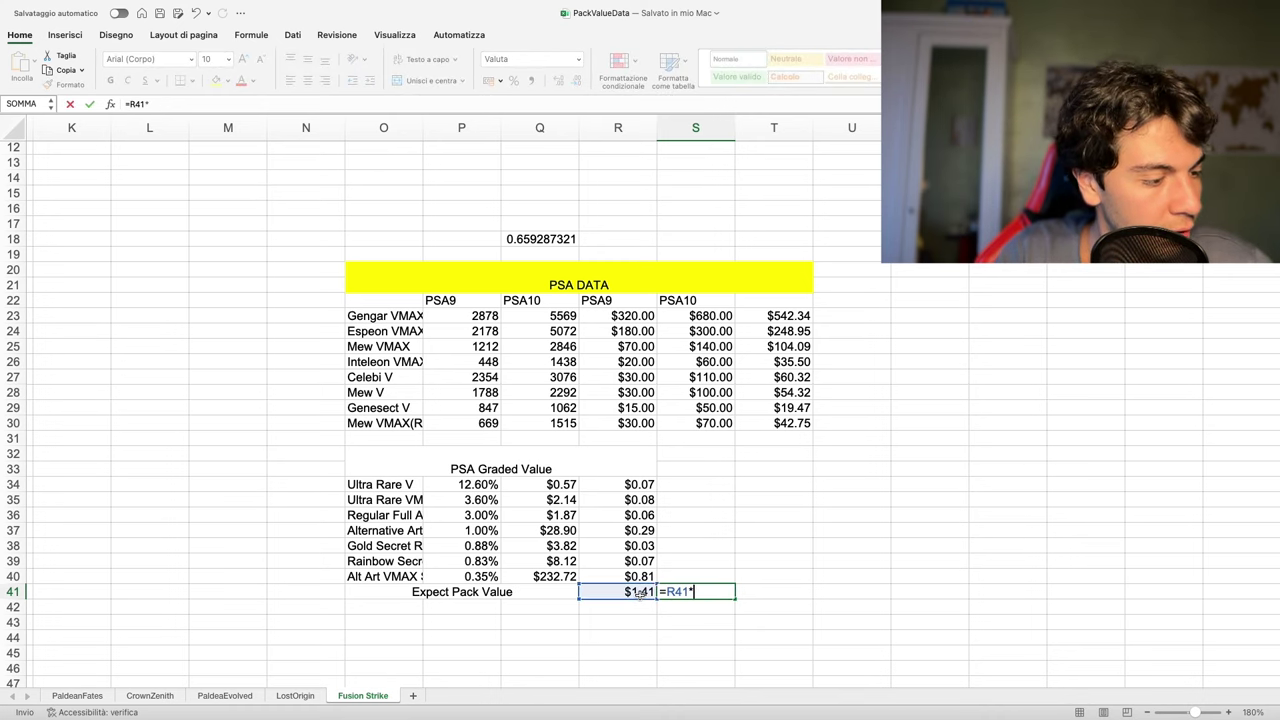
pyautogui.write('36')
pyautogui.press('Return')
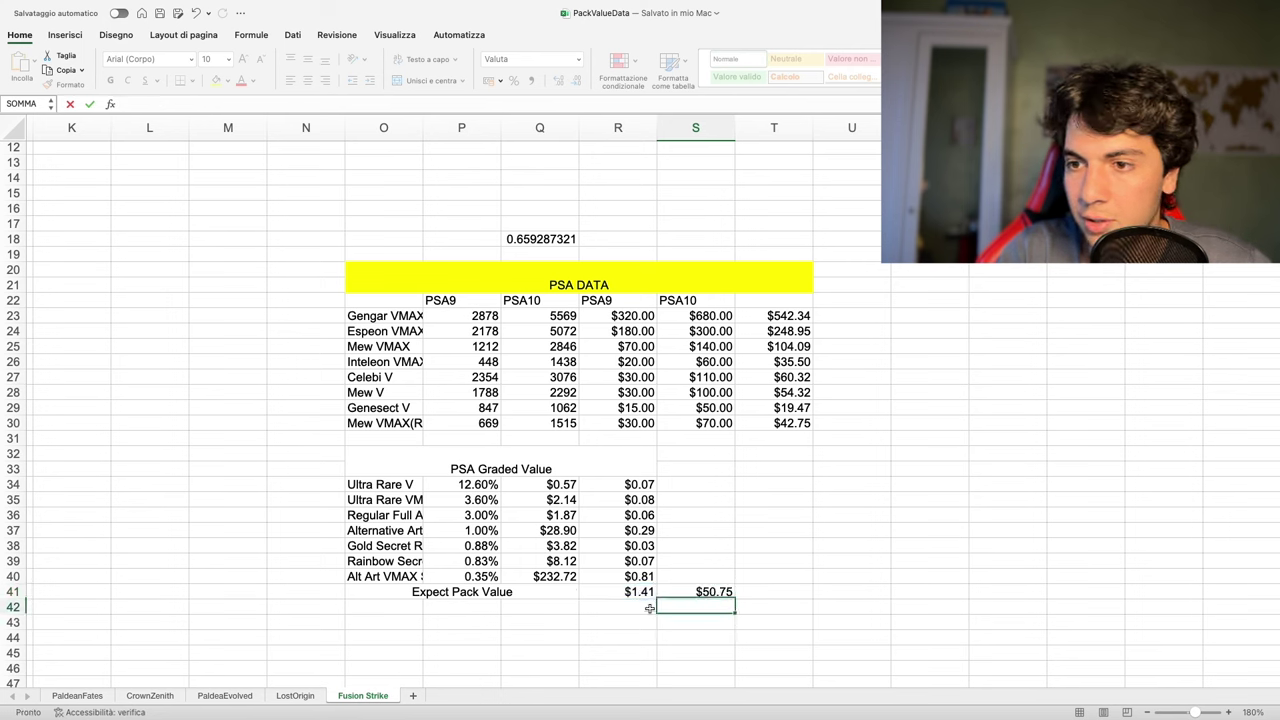
pyautogui.click(671, 591)
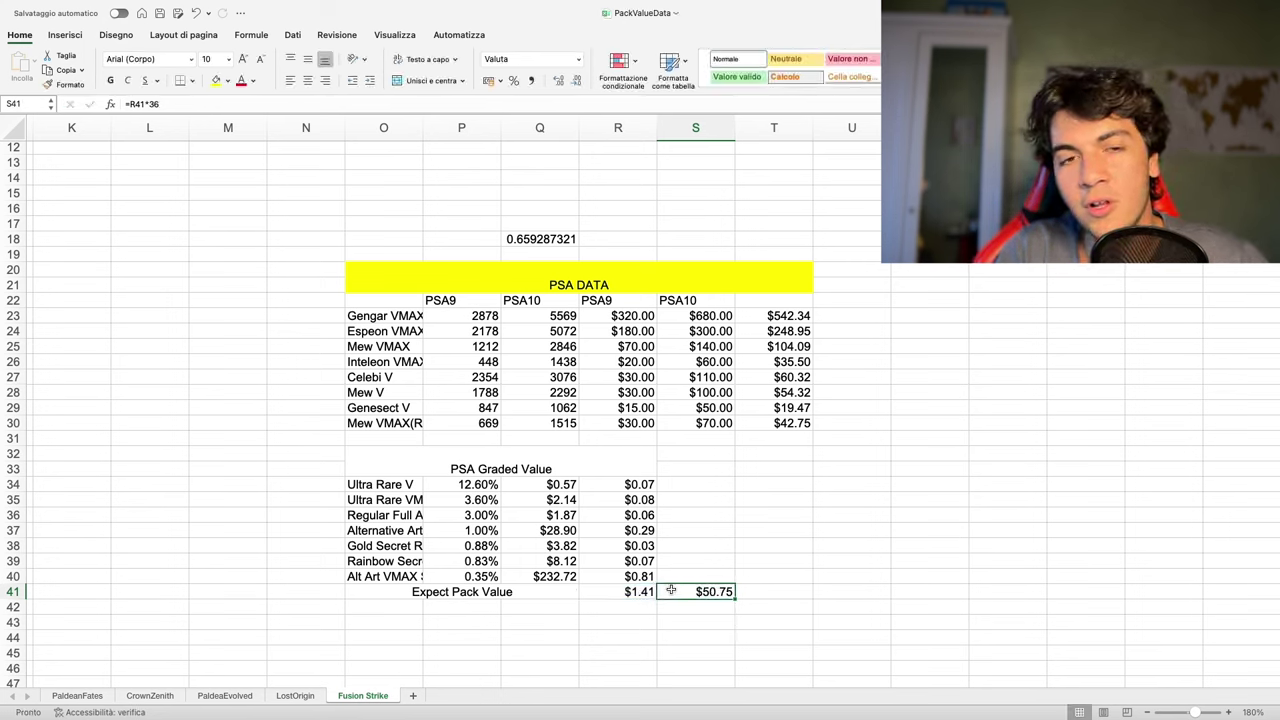